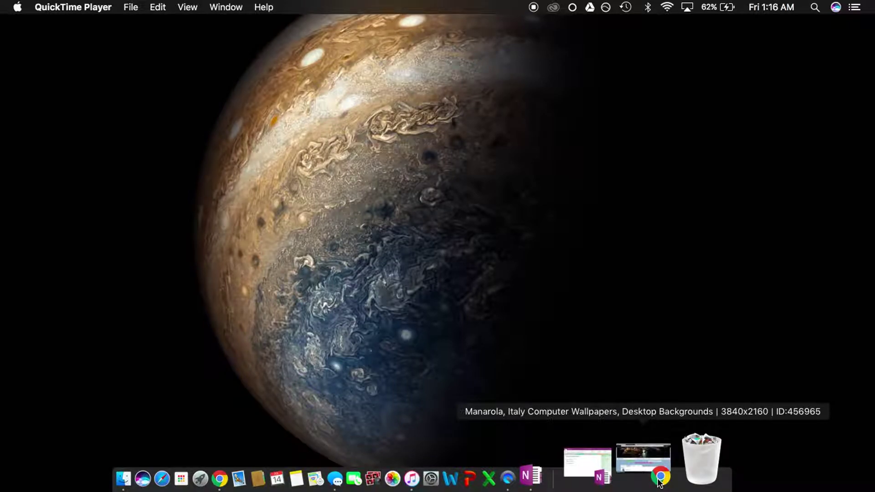
Clear the desktop by minimizing the browser window and dismissing the app grid
{"action": "left_click", "coordinate": [659, 482]}
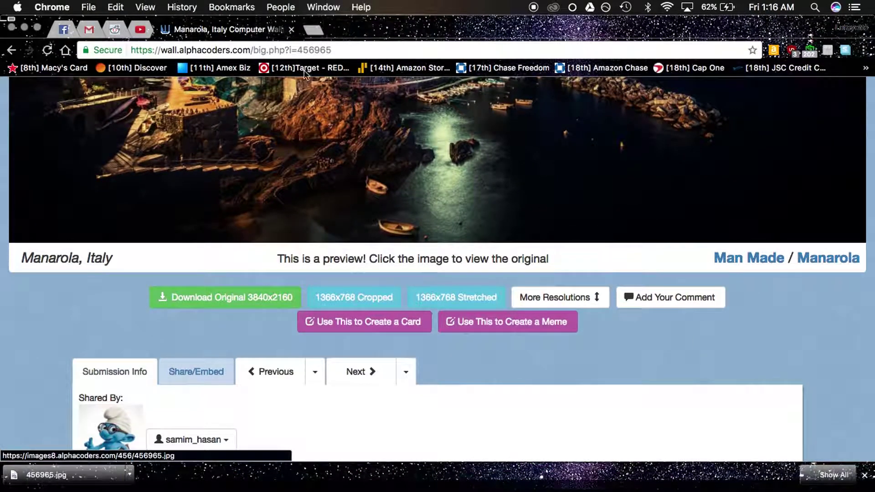
{"action": "left_click", "coordinate": [25, 28]}
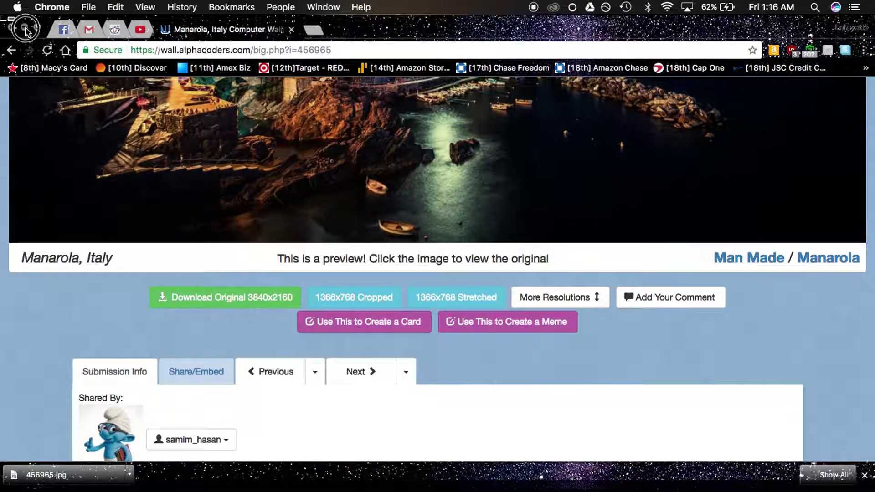
{"action": "mouse_move", "coordinate": [637, 488]}
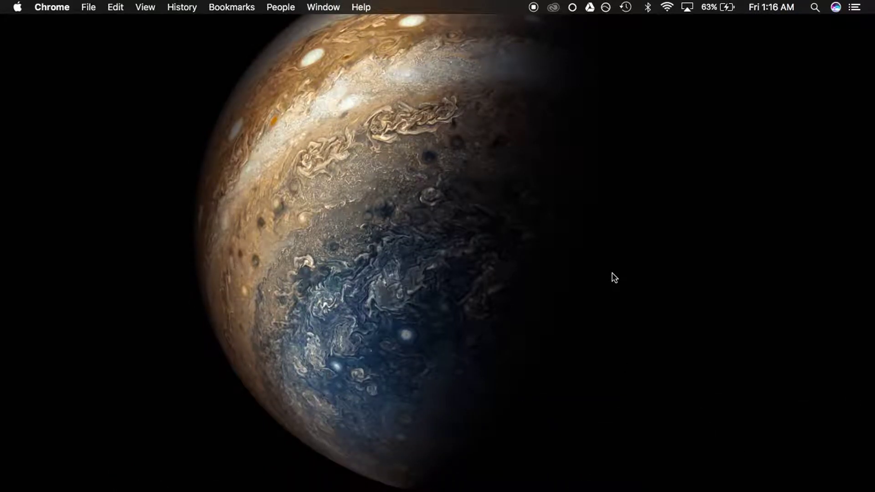
{"action": "key", "text": "F4"}
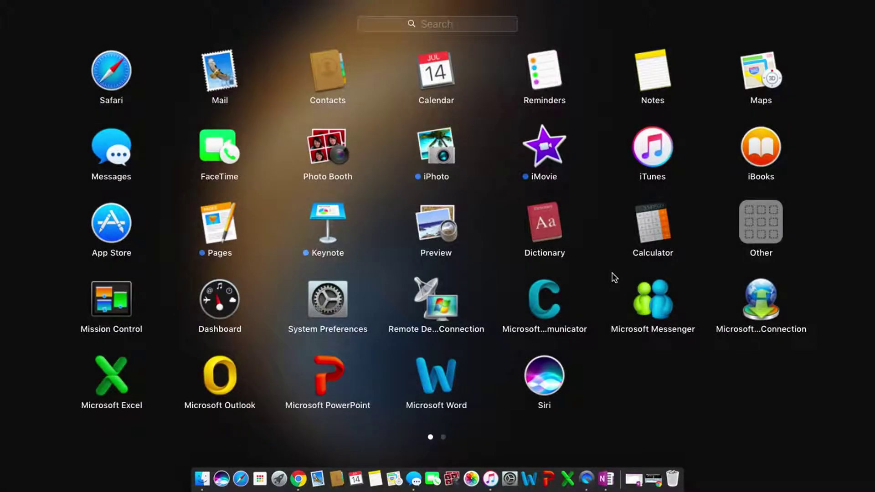
{"action": "left_click", "coordinate": [734, 442]}
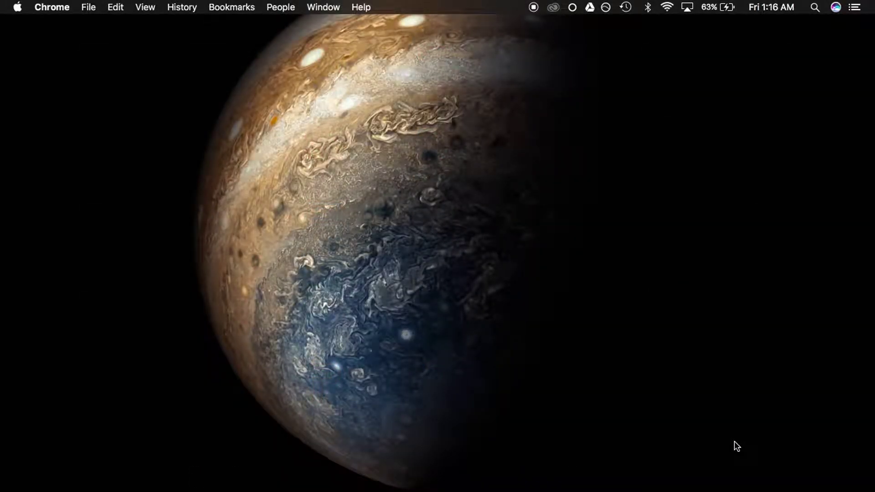
{"action": "mouse_move", "coordinate": [764, 491]}
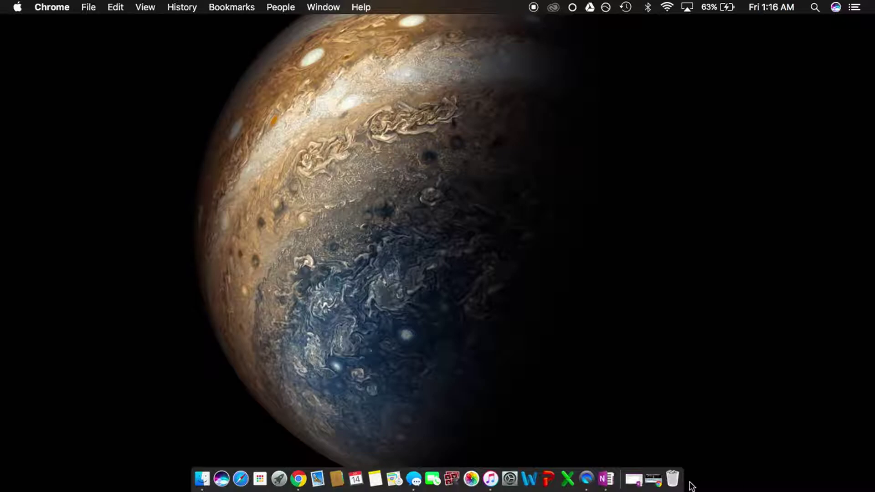
{"action": "left_click", "coordinate": [293, 464]}
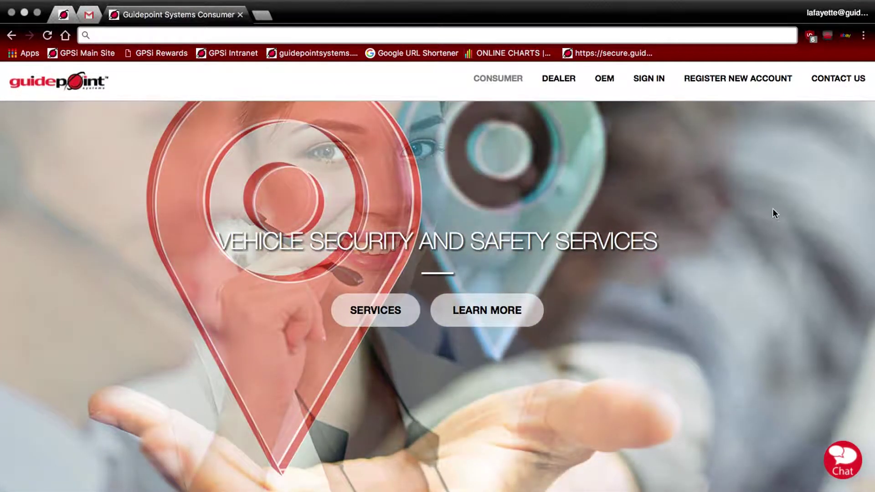
{"action": "type", "text": "www."}
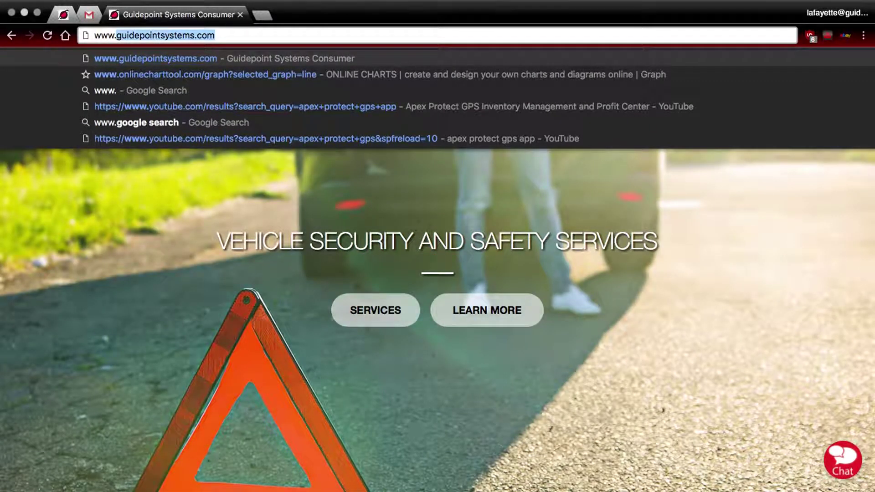
{"action": "type", "text": "guide"}
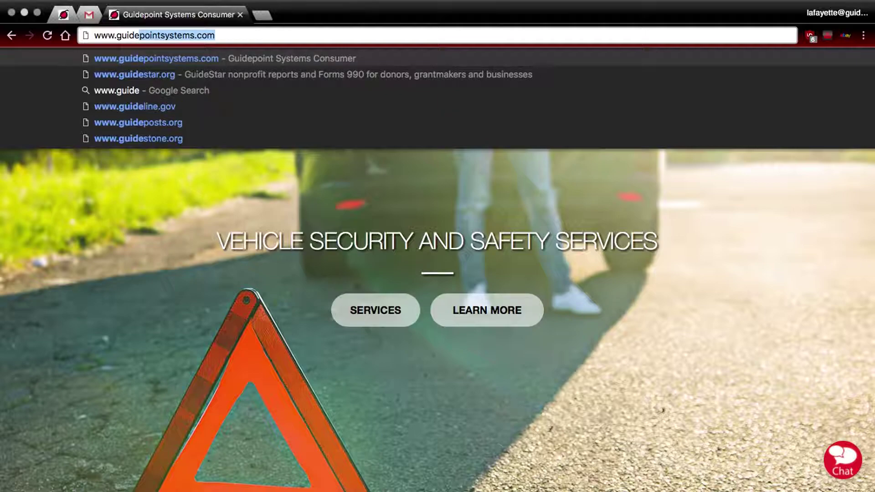
{"action": "type", "text": "point"}
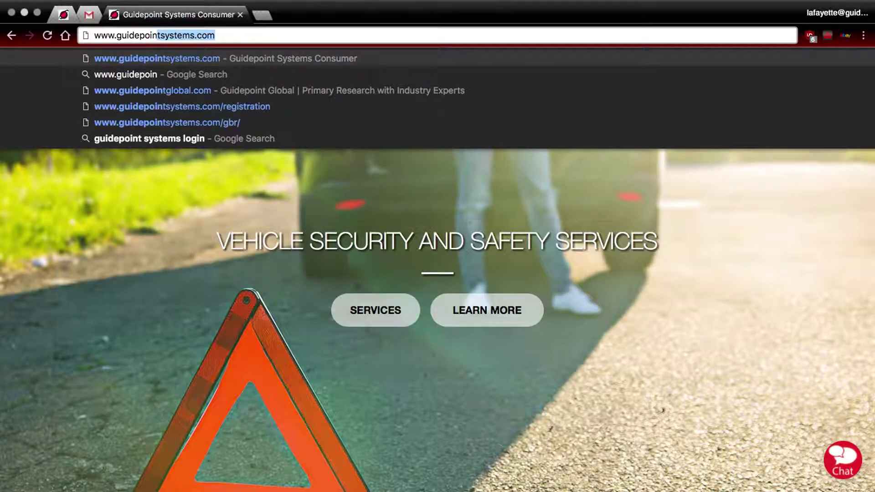
{"action": "type", "text": "sys"}
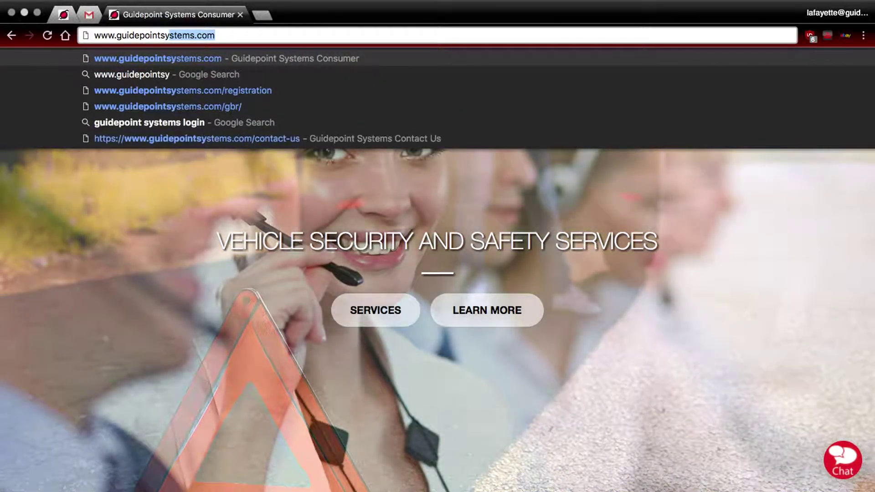
{"action": "type", "text": "t"}
{"action": "type", "text": "ems.com"}
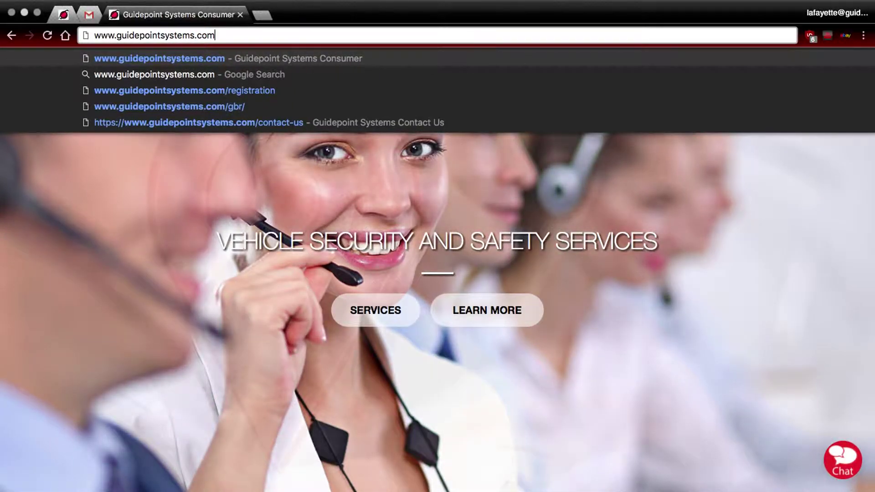
{"action": "key", "text": "Return"}
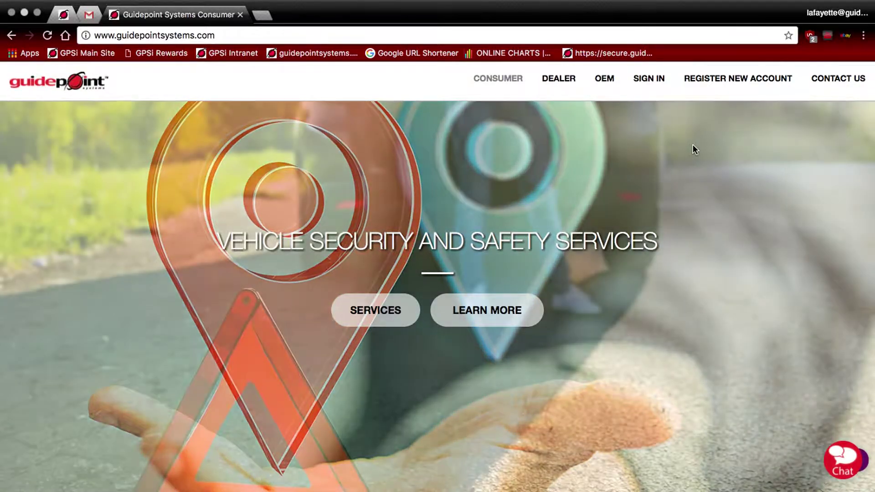
{"action": "scroll", "coordinate": [693, 144], "scroll_direction": "down", "scroll_amount": 7}
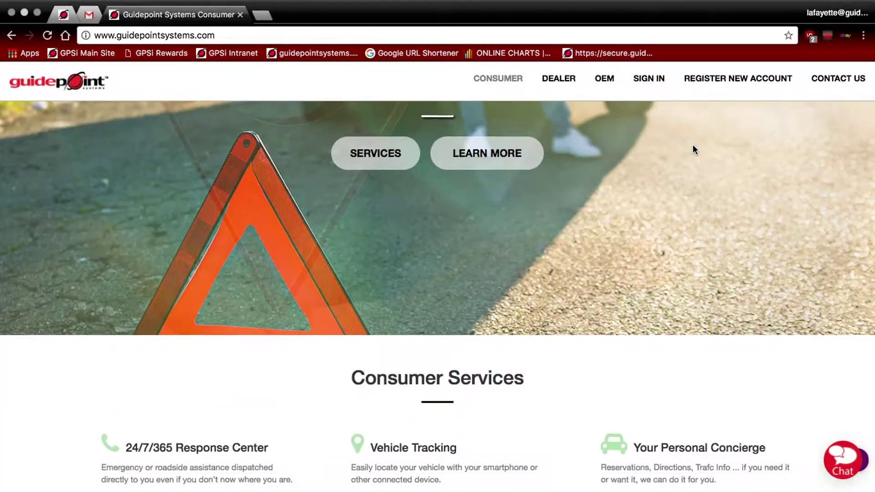
{"action": "scroll", "coordinate": [693, 136], "scroll_direction": "down", "scroll_amount": 2}
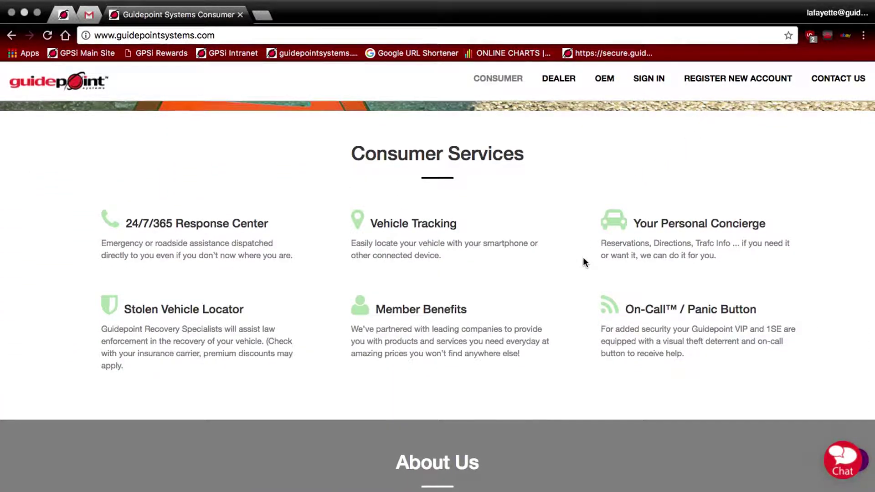
{"action": "scroll", "coordinate": [584, 262], "scroll_direction": "up", "scroll_amount": 9}
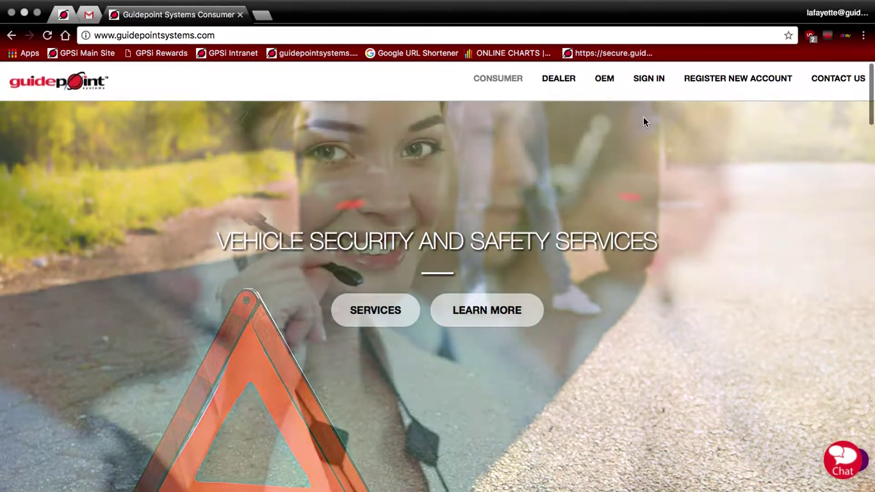
Sign in through the SIGN IN form with the demo account's username and password
{"action": "left_click", "coordinate": [658, 81]}
{"action": "left_click", "coordinate": [475, 151]}
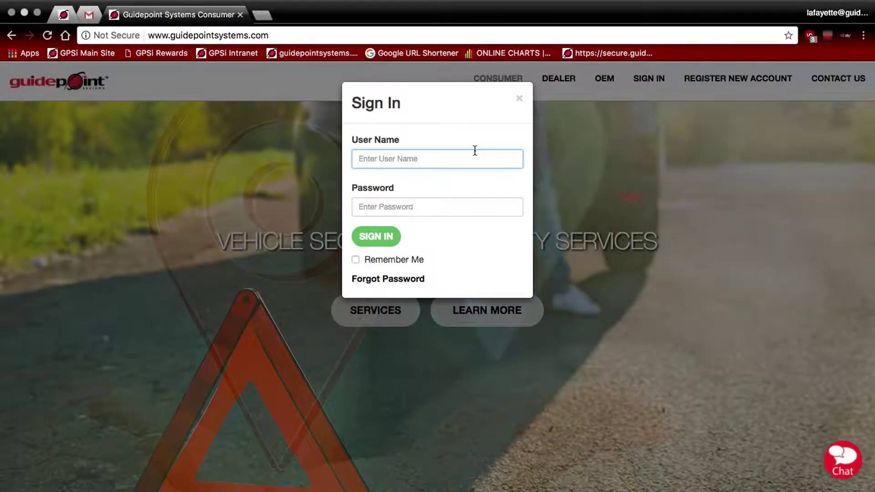
{"action": "type", "text": "La"}
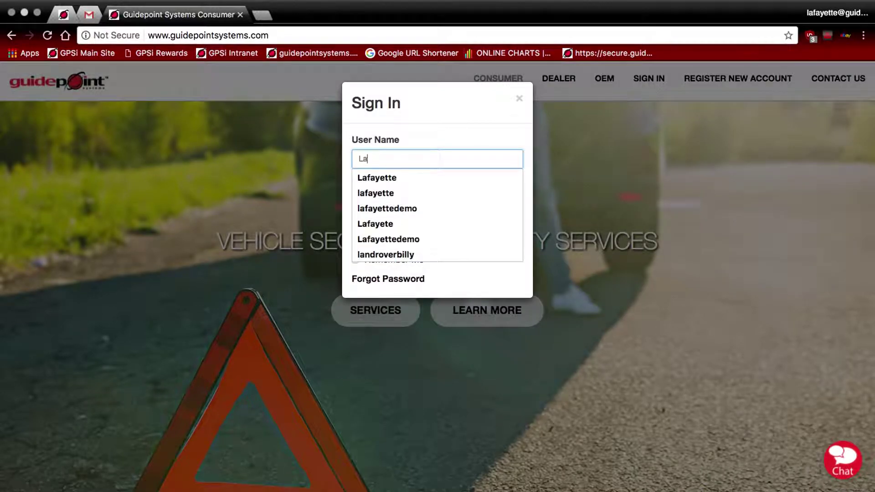
{"action": "type", "text": "fayettedemo"}
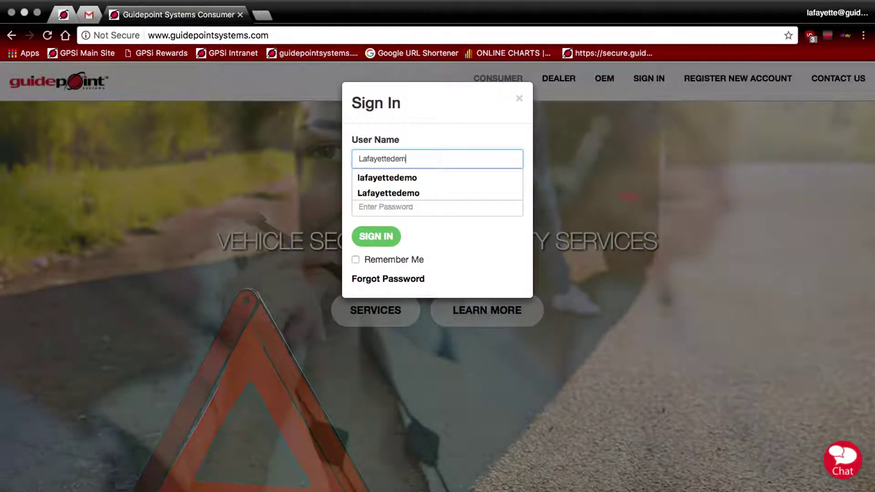
{"action": "left_click", "coordinate": [509, 119]}
{"action": "left_click", "coordinate": [474, 212]}
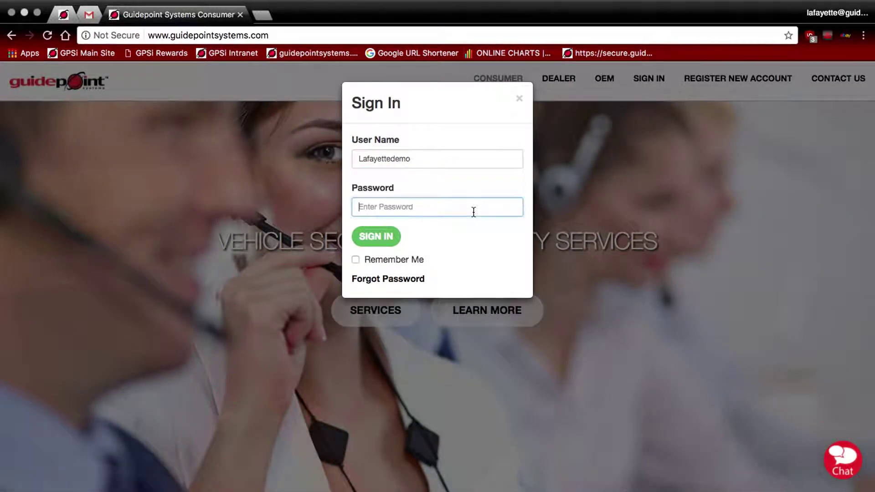
{"action": "type", "text": "*********"}
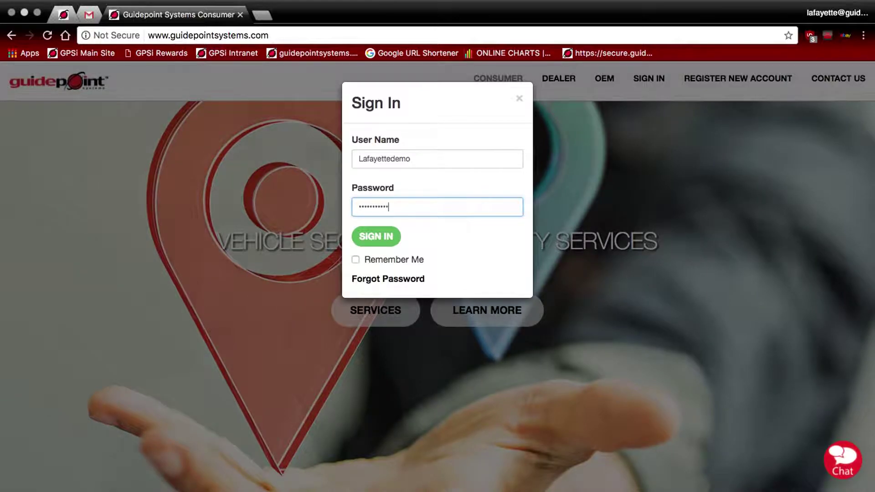
{"action": "left_click", "coordinate": [391, 236]}
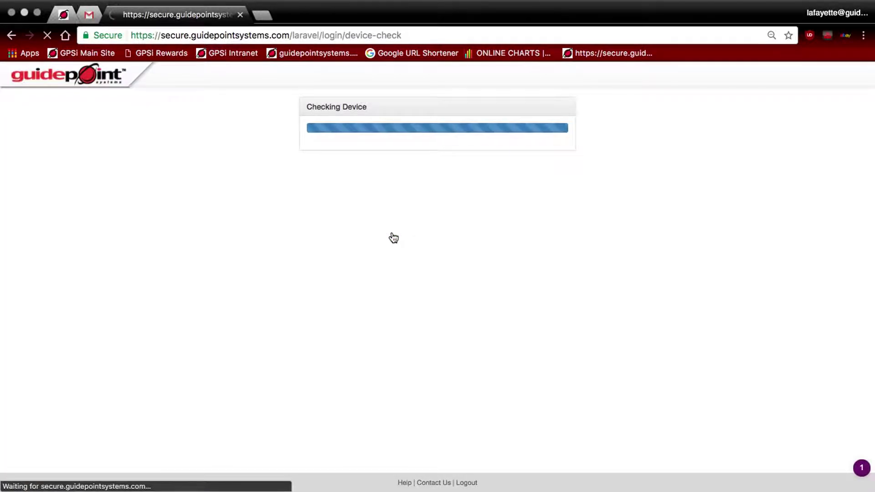
Retry login with the autofilled demo username and the password, submitting with Return
{"action": "left_click", "coordinate": [391, 168]}
{"action": "type", "text": "L"}
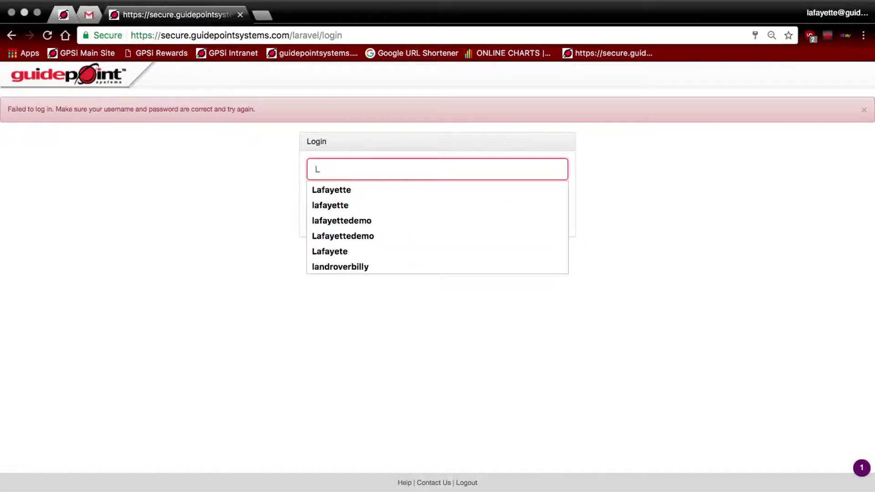
{"action": "left_click", "coordinate": [393, 221]}
{"action": "left_click", "coordinate": [401, 184]}
{"action": "type", "text": "•••••••••••"}
{"action": "key", "text": "Return"}
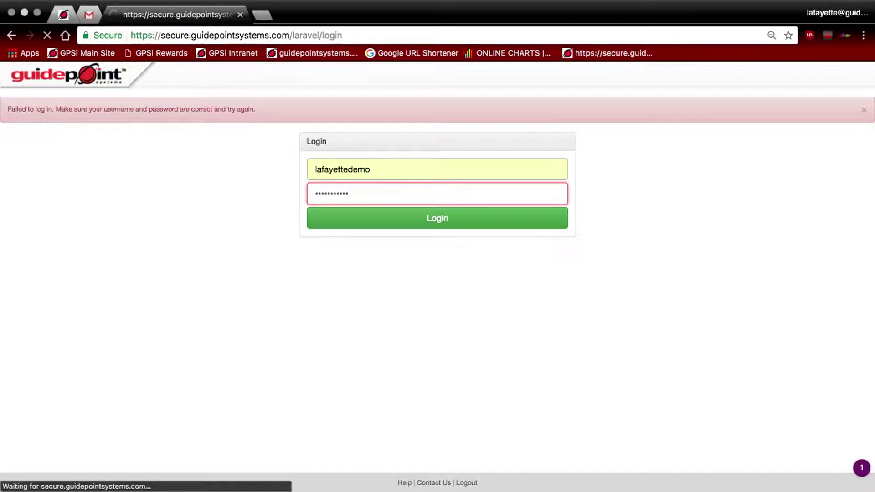
Re-enter the saved username and password and submit Login to reach the dashboard
{"action": "left_click", "coordinate": [413, 172]}
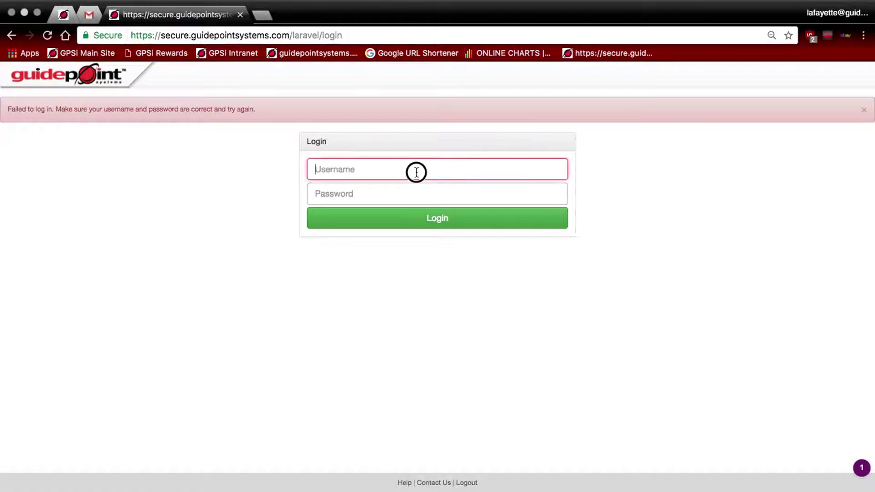
{"action": "type", "text": "Lafayette"}
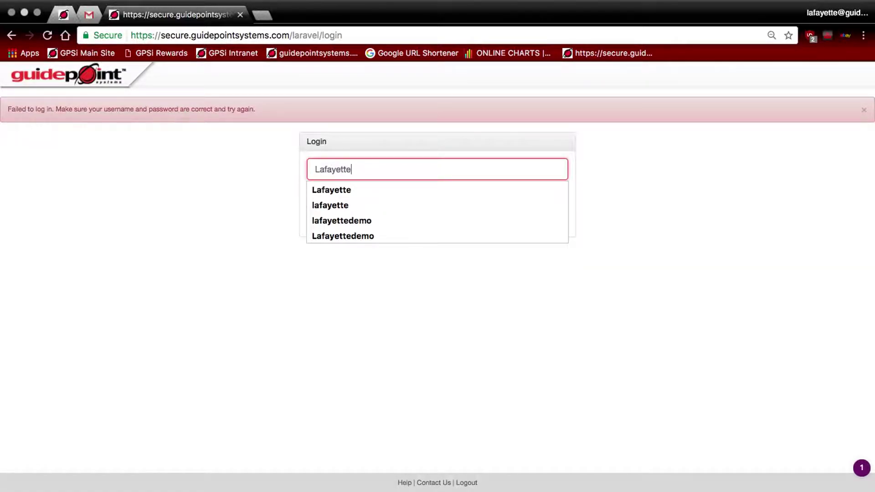
{"action": "left_click", "coordinate": [409, 221]}
{"action": "left_click", "coordinate": [416, 196]}
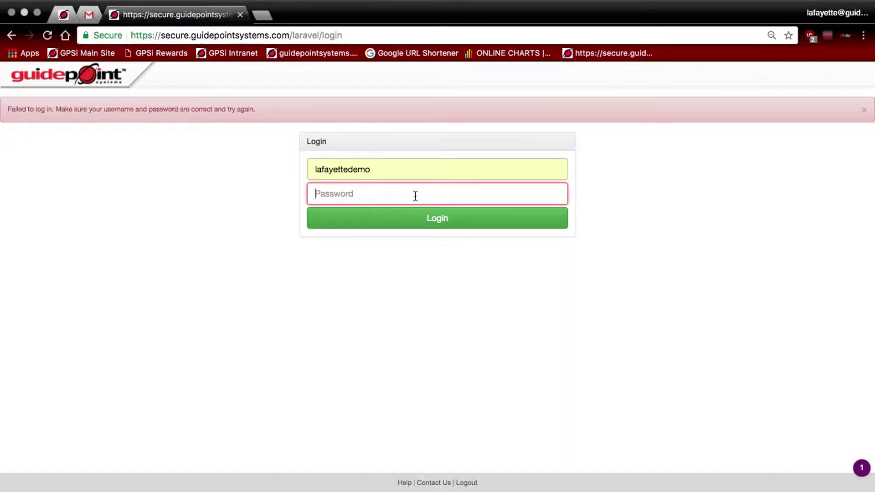
{"action": "type", "text": "••••••••••••"}
{"action": "left_click", "coordinate": [453, 218]}
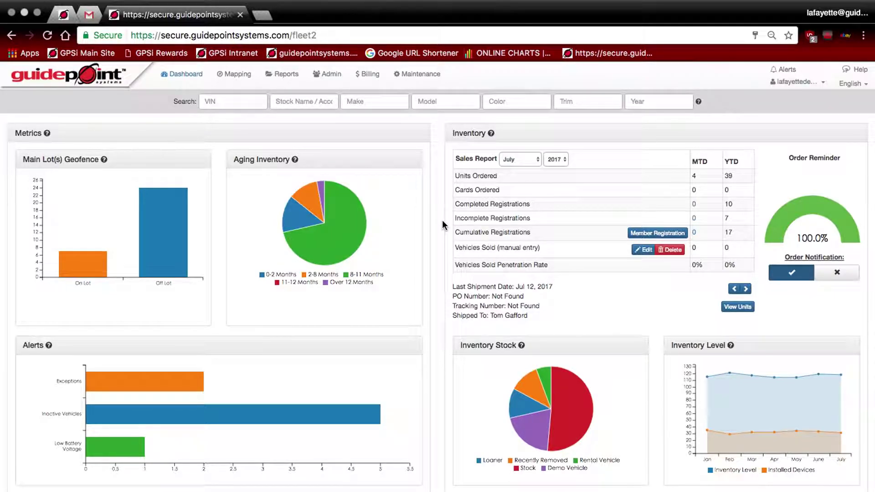
Scroll through the dashboard's Inventory Activation and Rental Service sections and back to the top
{"action": "scroll", "coordinate": [443, 223], "scroll_direction": "down", "scroll_amount": 7}
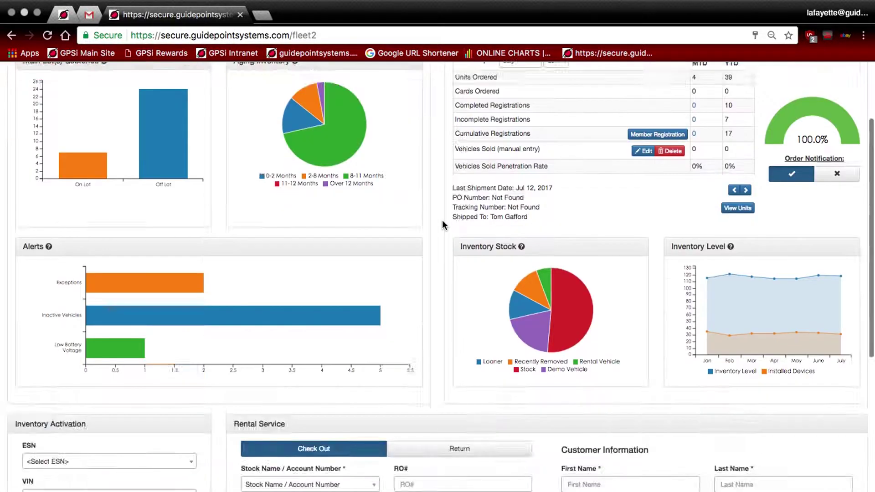
{"action": "scroll", "coordinate": [443, 223], "scroll_direction": "up", "scroll_amount": 7}
{"action": "scroll", "coordinate": [442, 220], "scroll_direction": "down", "scroll_amount": 10}
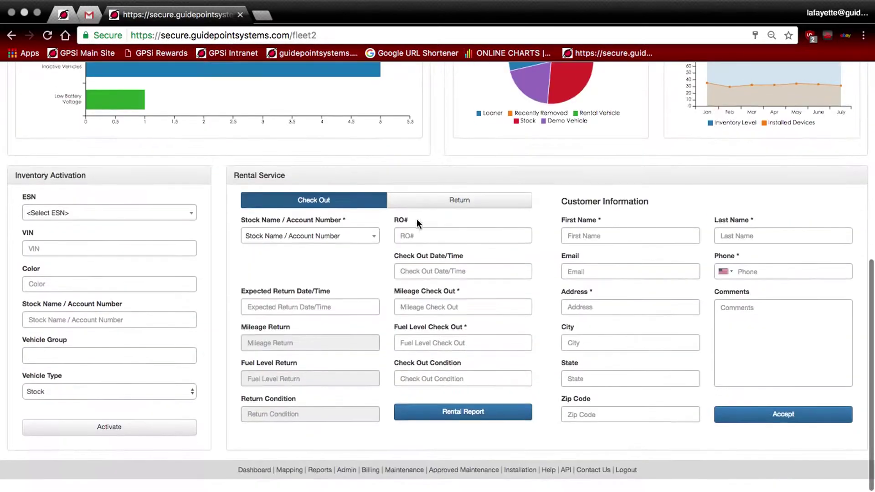
{"action": "scroll", "coordinate": [534, 234], "scroll_direction": "up", "scroll_amount": 10}
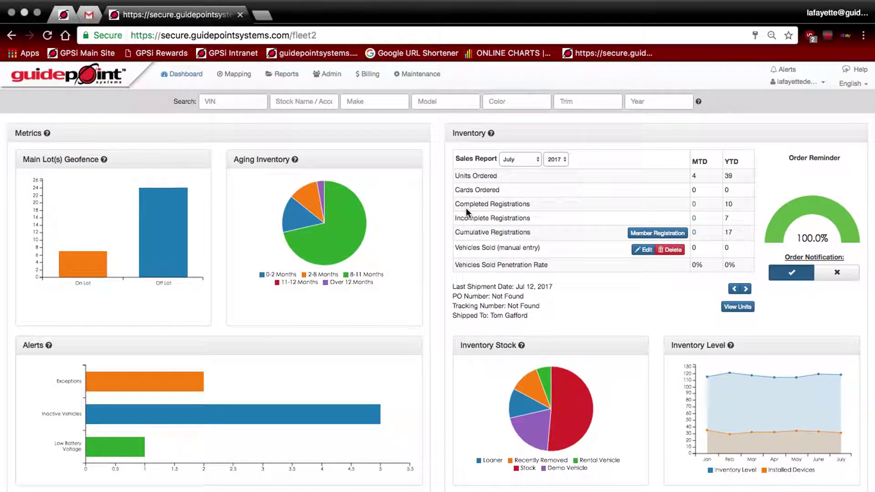
{"action": "scroll", "coordinate": [466, 208], "scroll_direction": "up", "scroll_amount": 5}
{"action": "scroll", "coordinate": [375, 245], "scroll_direction": "right", "scroll_amount": 5}
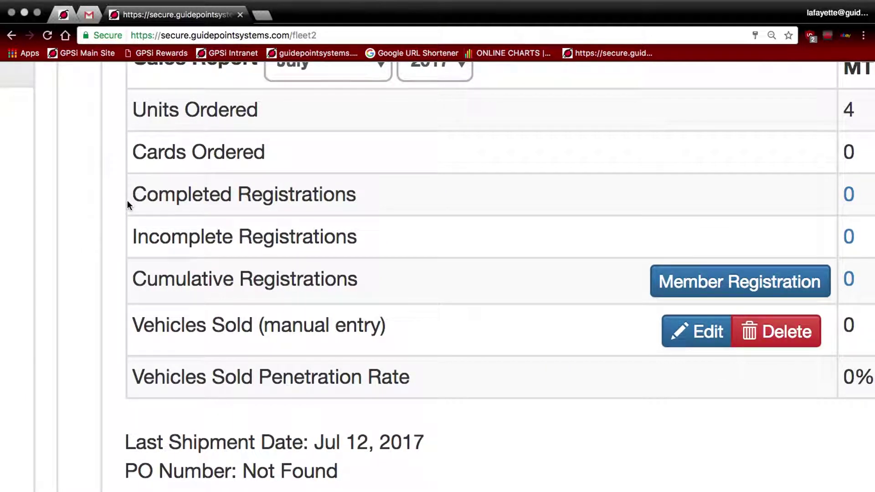
{"action": "scroll", "coordinate": [127, 212], "scroll_direction": "right", "scroll_amount": 3}
{"action": "left_click_drag", "start_coordinate": [25, 198], "coordinate": [263, 195]}
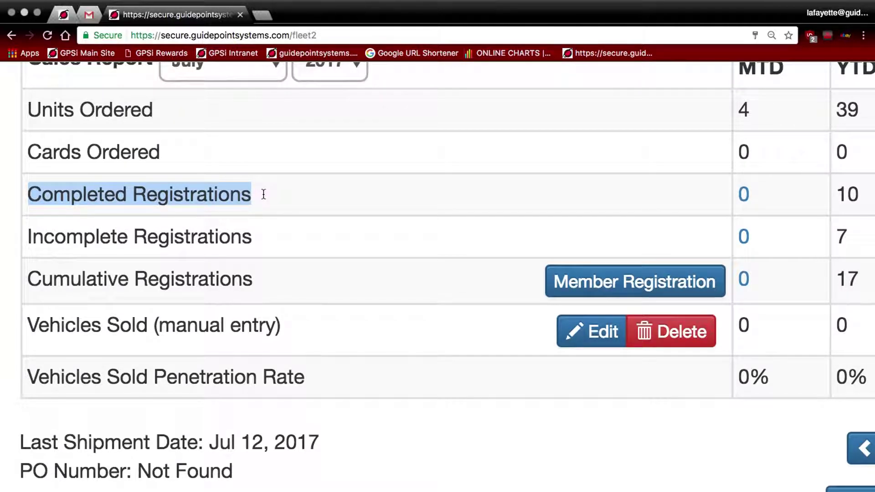
{"action": "scroll", "coordinate": [264, 195], "scroll_direction": "right", "scroll_amount": 2}
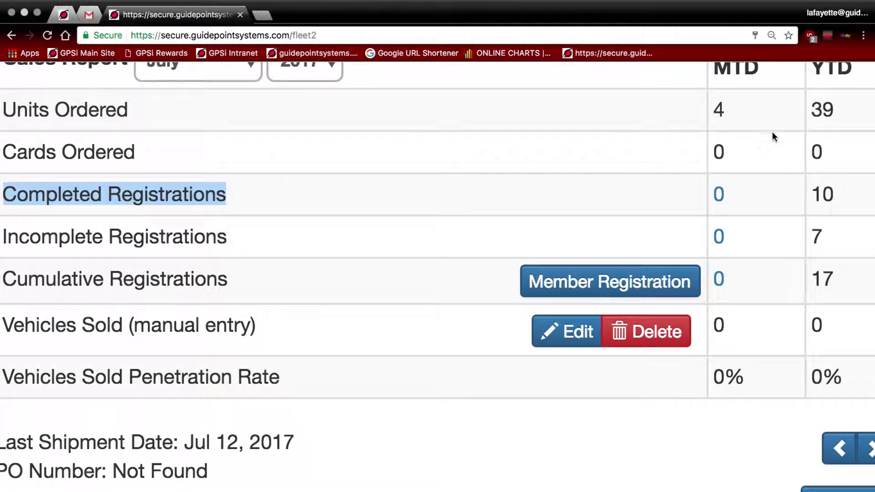
{"action": "key", "text": "super+minus"}
{"action": "key", "text": "super+minus"}
{"action": "key", "text": "super+minus"}
{"action": "key", "text": "super+minus"}
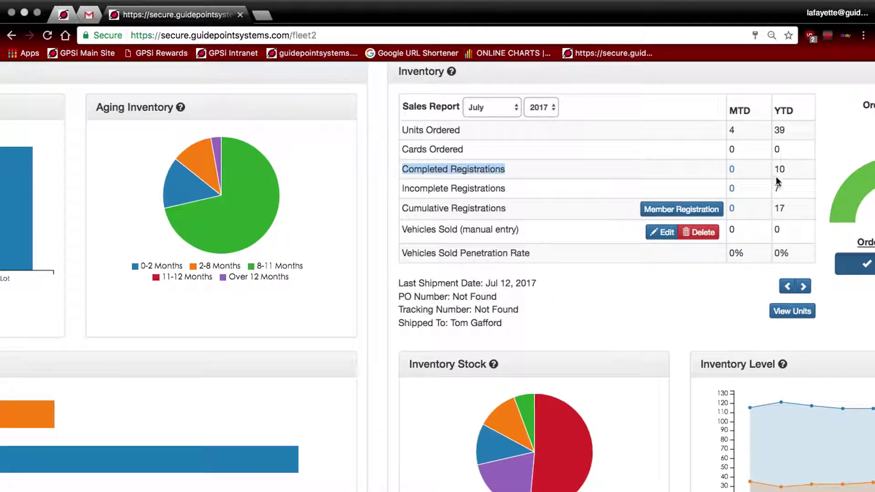
{"action": "double_click", "coordinate": [779, 170]}
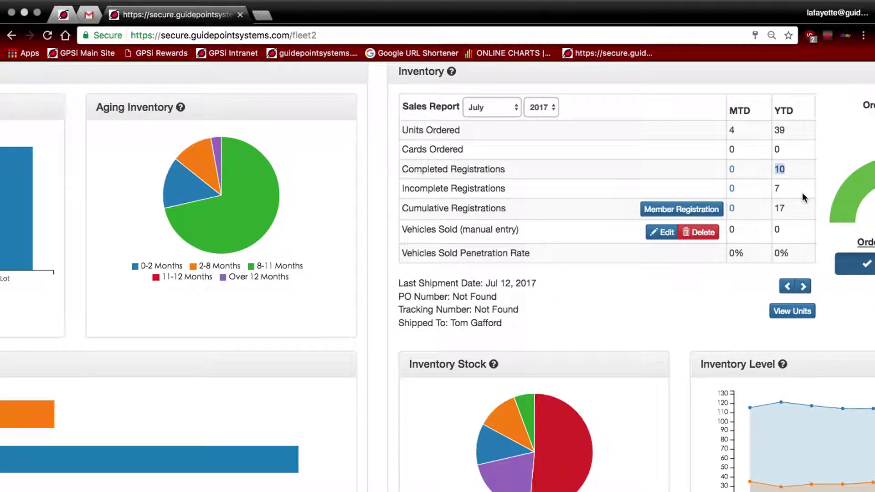
{"action": "double_click", "coordinate": [733, 169]}
{"action": "left_click", "coordinate": [505, 107]}
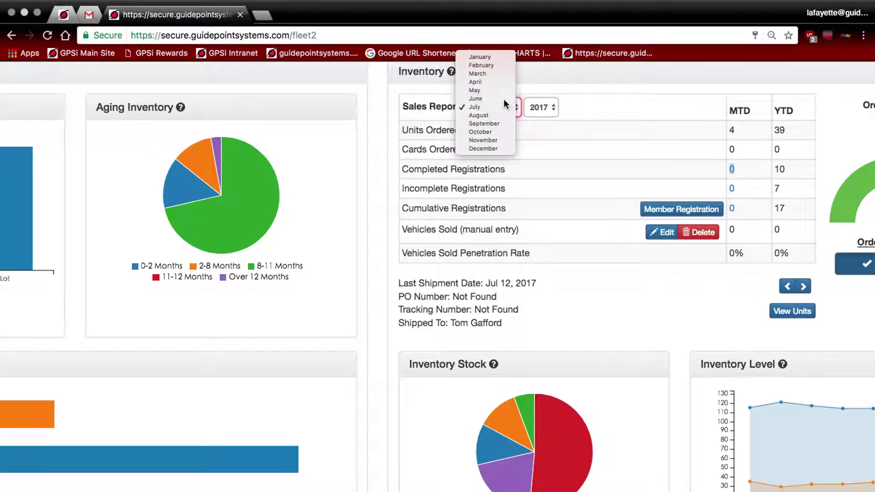
{"action": "left_click", "coordinate": [504, 99]}
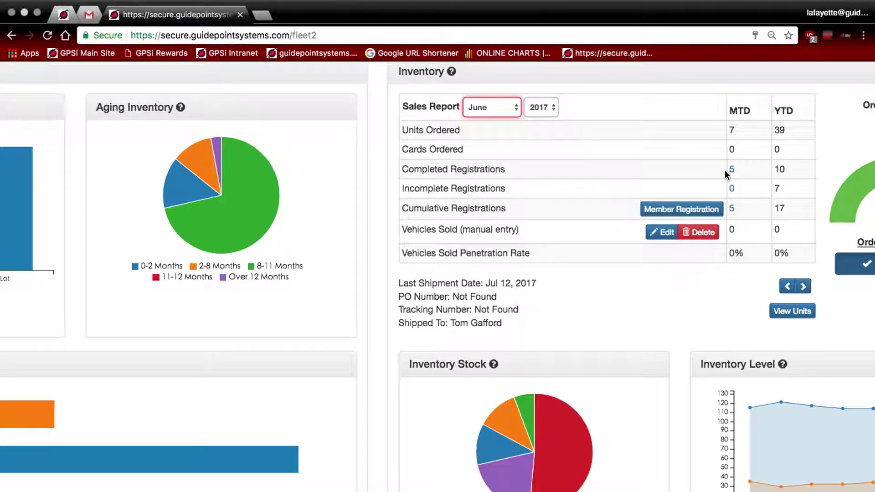
{"action": "left_click", "coordinate": [512, 111]}
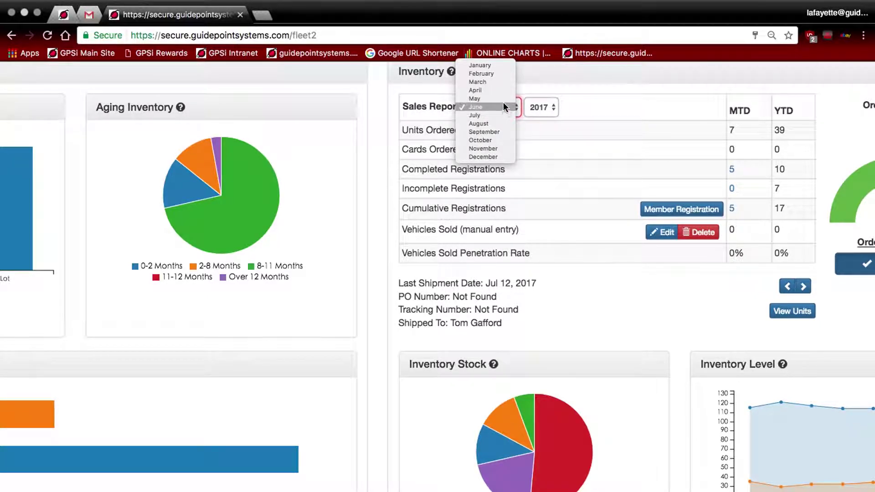
{"action": "left_click", "coordinate": [502, 100]}
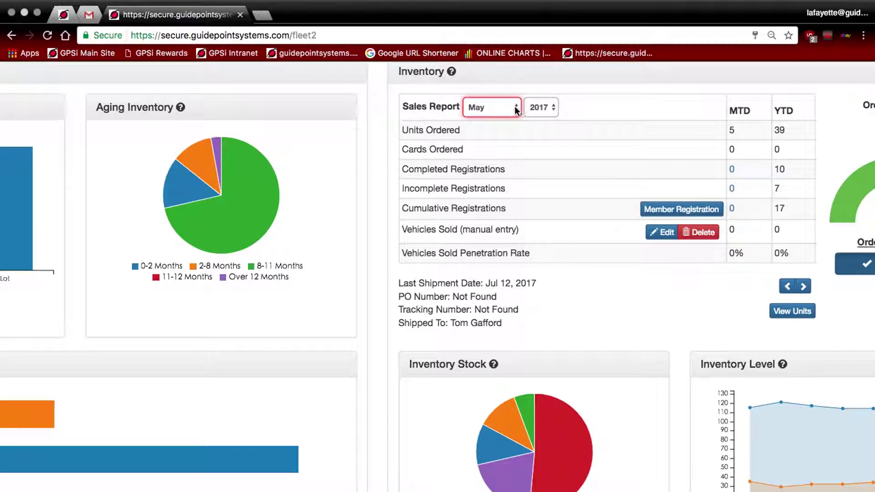
{"action": "left_click", "coordinate": [503, 105]}
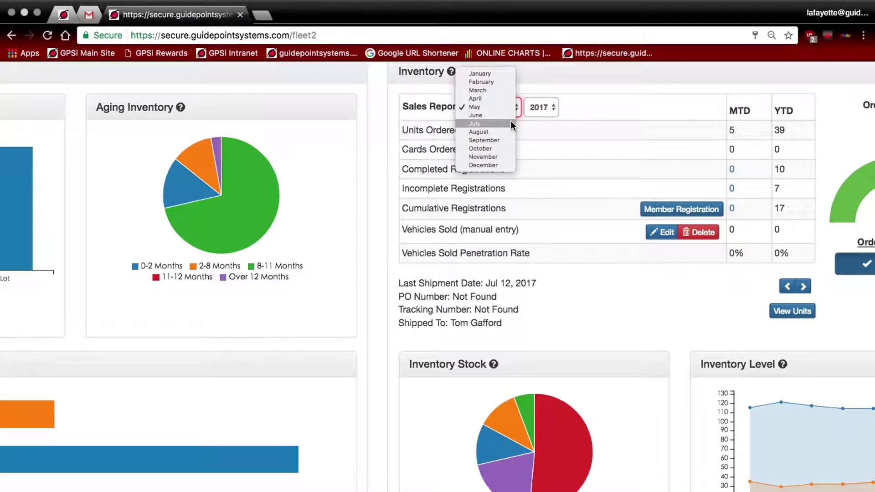
{"action": "left_click", "coordinate": [510, 122]}
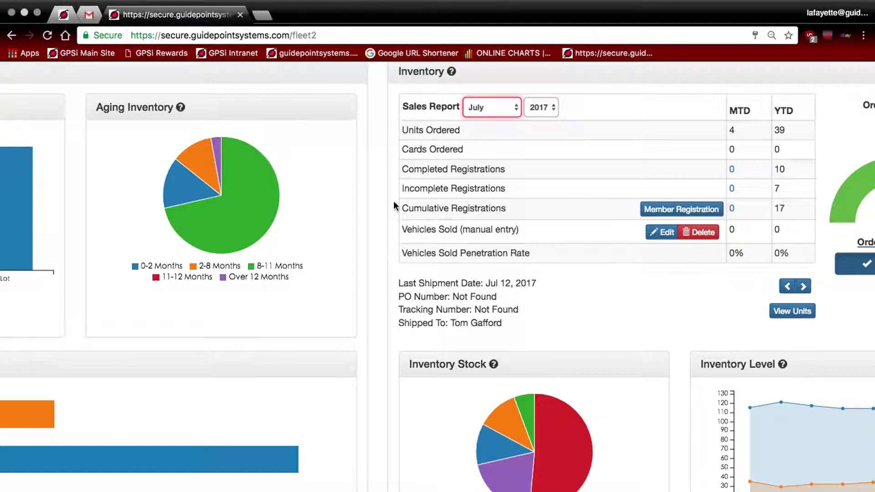
{"action": "left_click_drag", "start_coordinate": [403, 208], "coordinate": [507, 208]}
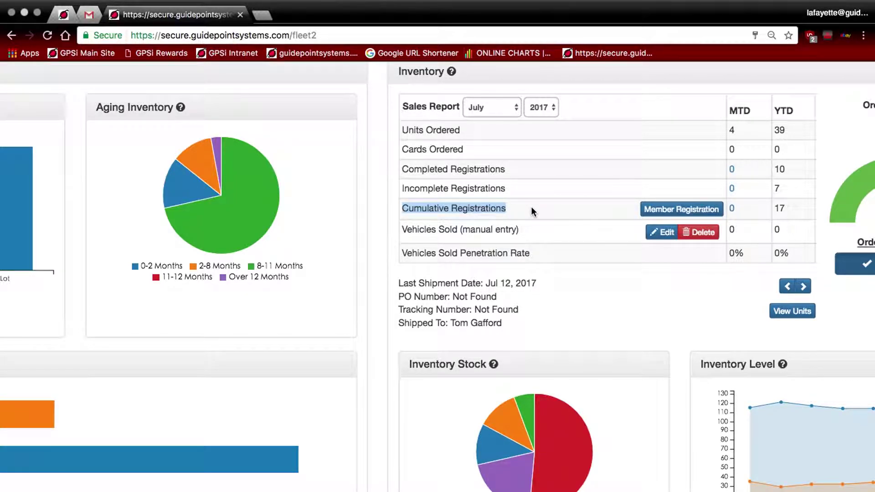
{"action": "left_click_drag", "start_coordinate": [406, 169], "coordinate": [506, 169]}
{"action": "mouse_move", "coordinate": [398, 191]}
{"action": "left_mouse_down"}
{"action": "mouse_move", "coordinate": [508, 187]}
{"action": "mouse_move", "coordinate": [399, 191]}
{"action": "left_mouse_up"}
{"action": "left_click", "coordinate": [506, 187]}
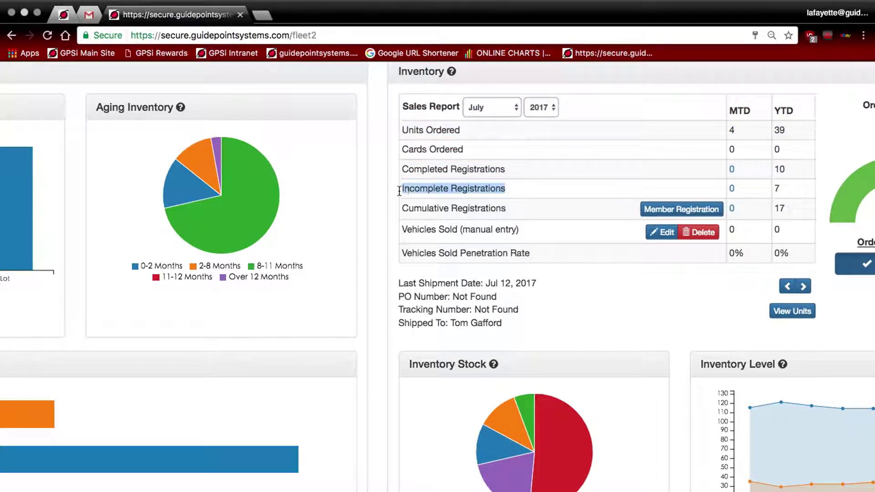
{"action": "left_click", "coordinate": [542, 191]}
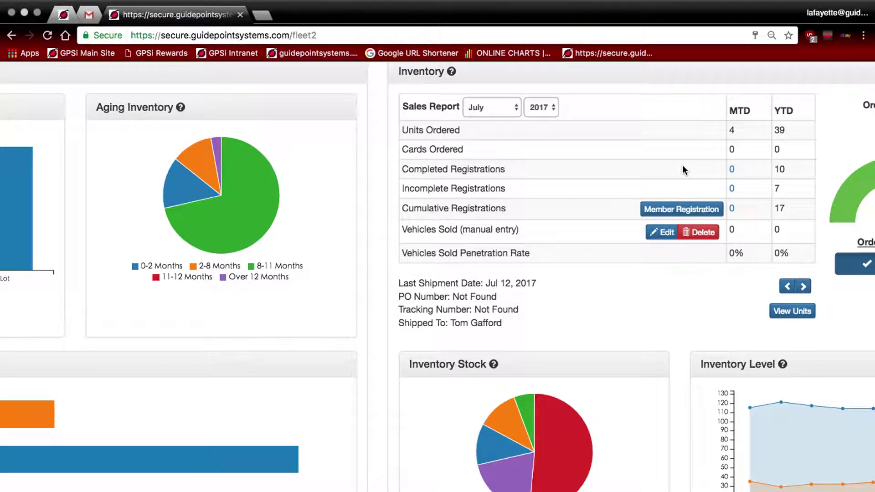
{"action": "scroll", "coordinate": [575, 162], "scroll_direction": "up", "scroll_amount": 3}
{"action": "scroll", "coordinate": [575, 159], "scroll_direction": "down", "scroll_amount": 5}
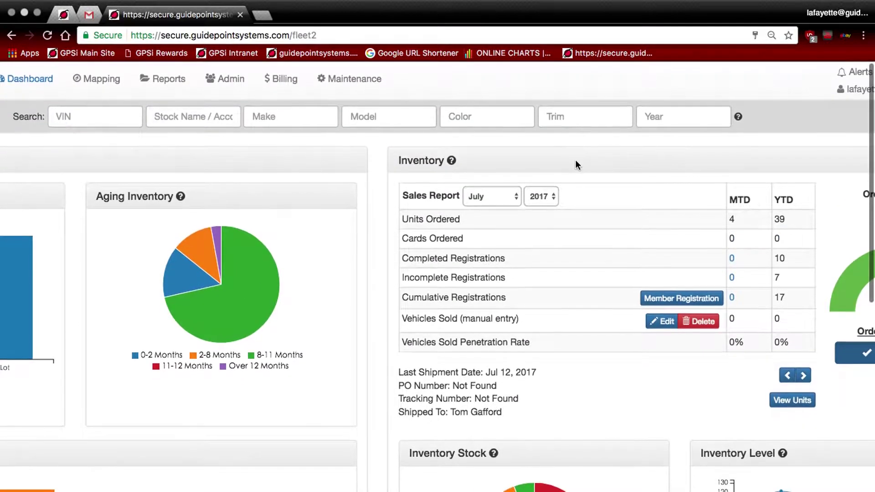
On the Mapping page, try a 'honda' Make filter, then clear it
{"action": "left_click", "coordinate": [232, 78]}
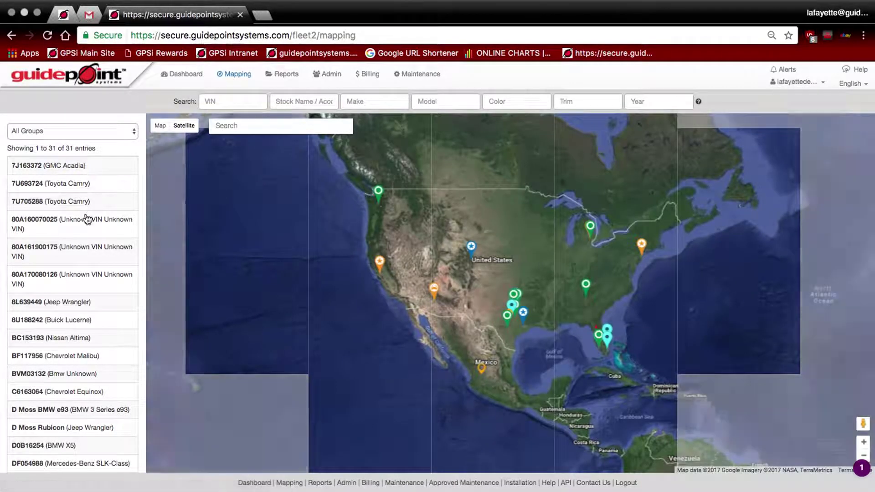
{"action": "left_click", "coordinate": [377, 106]}
{"action": "type", "text": "honda"}
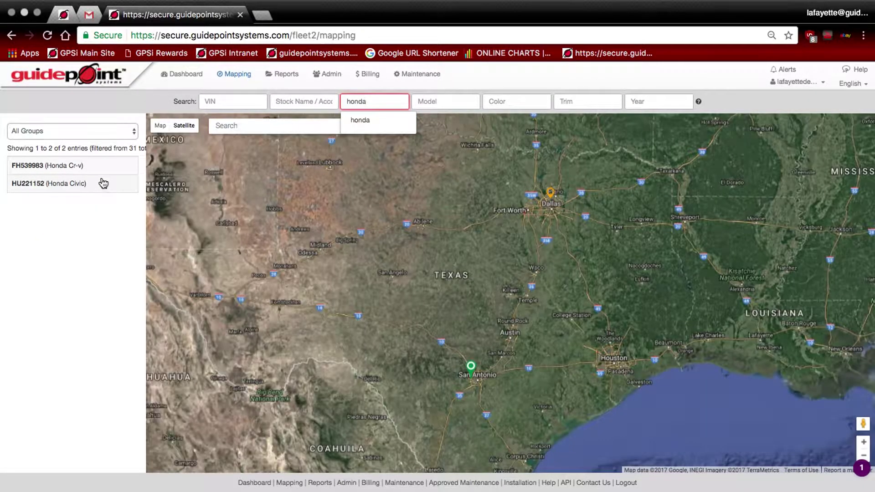
{"action": "left_click", "coordinate": [475, 114]}
{"action": "left_click", "coordinate": [363, 103]}
{"action": "left_click_drag", "start_coordinate": [363, 103], "coordinate": [319, 103]}
{"action": "key", "text": "BackSpace"}
Filter vehicles by model 'cr' and open the 2015 Honda Cr-v's details from its map pin
{"action": "left_click", "coordinate": [463, 104]}
{"action": "type", "text": "cr-v"}
{"action": "left_click", "coordinate": [422, 102]}
{"action": "key", "text": "Delete"}
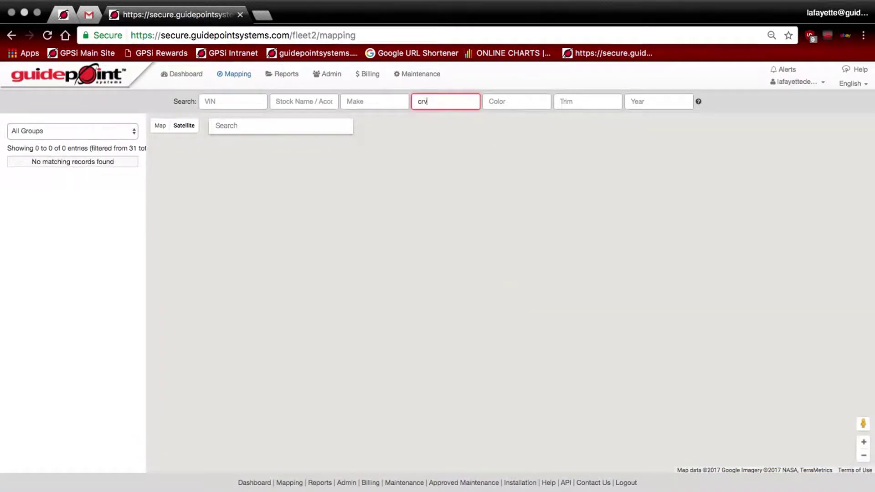
{"action": "key", "text": "Delete"}
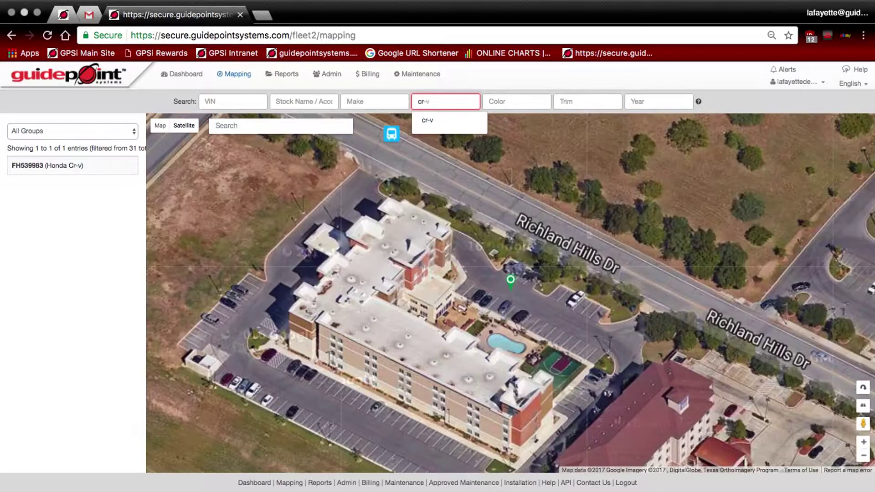
{"action": "left_click", "coordinate": [75, 172]}
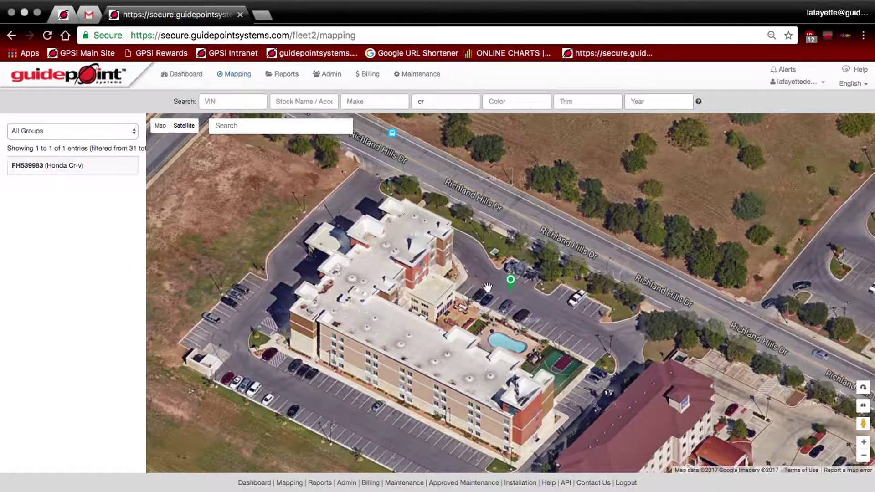
{"action": "left_click", "coordinate": [512, 284]}
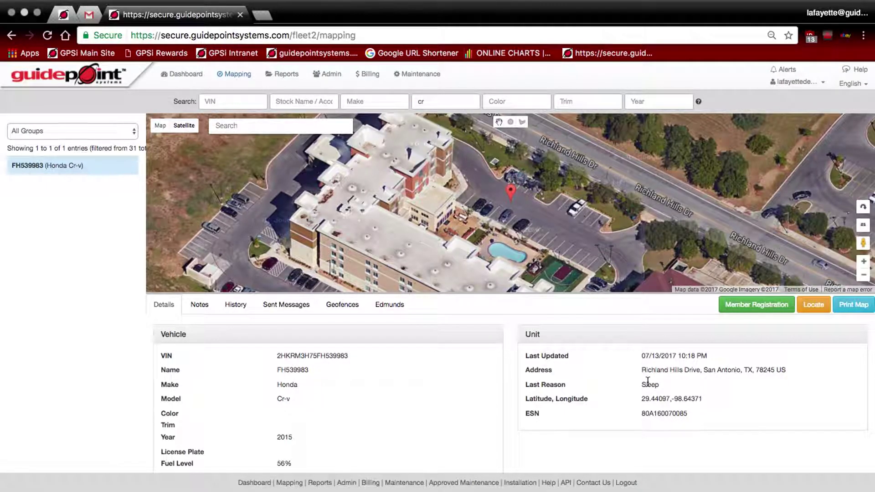
{"action": "left_click_drag", "start_coordinate": [642, 385], "coordinate": [674, 386]}
{"action": "left_click", "coordinate": [681, 385]}
{"action": "scroll", "coordinate": [464, 401], "scroll_direction": "down", "scroll_amount": 1}
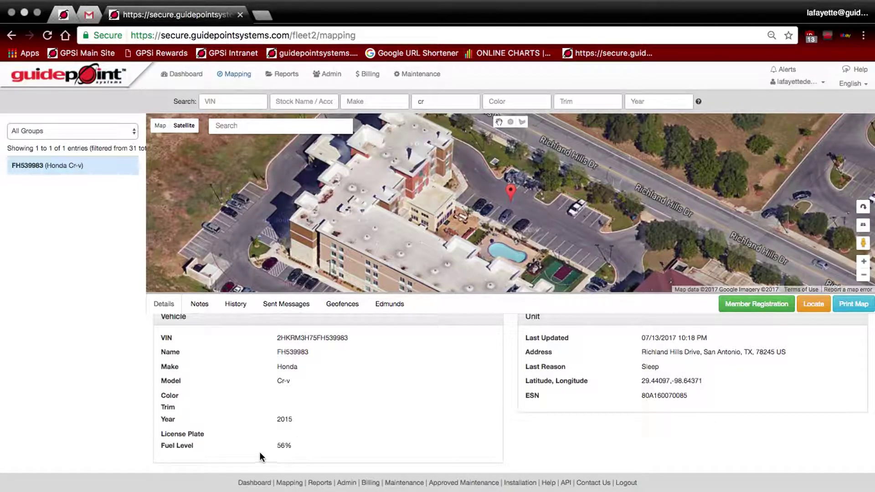
{"action": "left_click_drag", "start_coordinate": [266, 445], "coordinate": [294, 445]}
{"action": "left_click", "coordinate": [427, 415]}
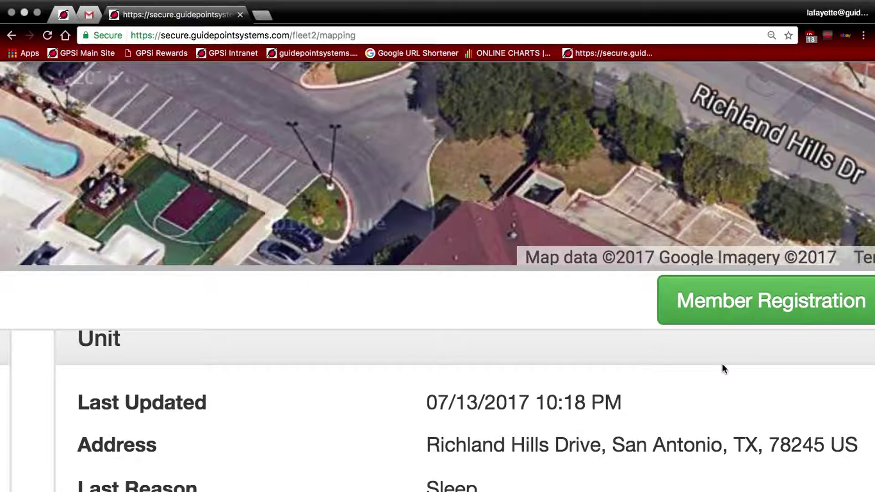
{"action": "scroll", "coordinate": [723, 368], "scroll_direction": "right", "scroll_amount": 5}
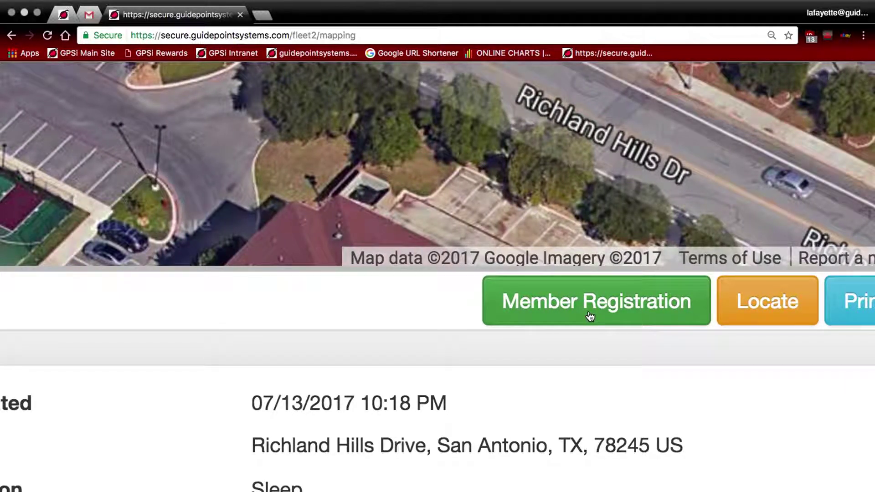
{"action": "scroll", "coordinate": [576, 392], "scroll_direction": "down", "scroll_amount": 4}
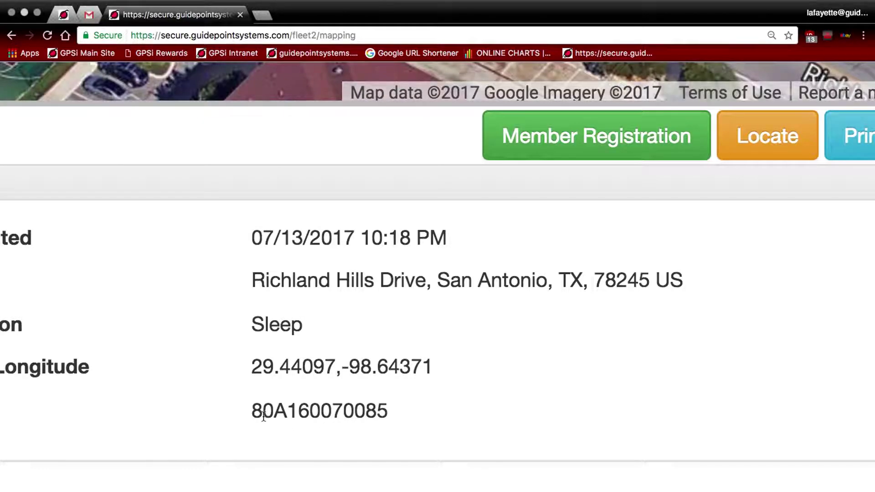
{"action": "scroll", "coordinate": [260, 416], "scroll_direction": "left", "scroll_amount": 4}
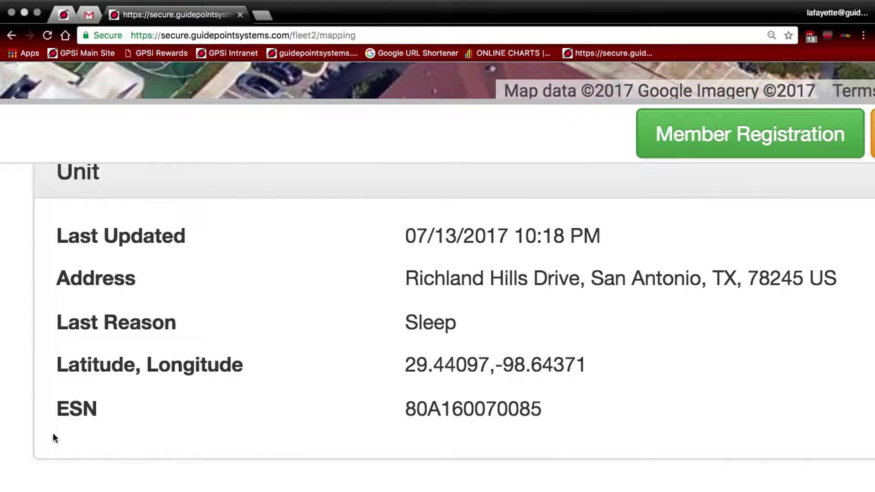
{"action": "left_click_drag", "start_coordinate": [59, 413], "coordinate": [547, 421]}
{"action": "left_click", "coordinate": [611, 402]}
{"action": "scroll", "coordinate": [289, 375], "scroll_direction": "left", "scroll_amount": 10}
{"action": "scroll", "coordinate": [289, 378], "scroll_direction": "left", "scroll_amount": 6}
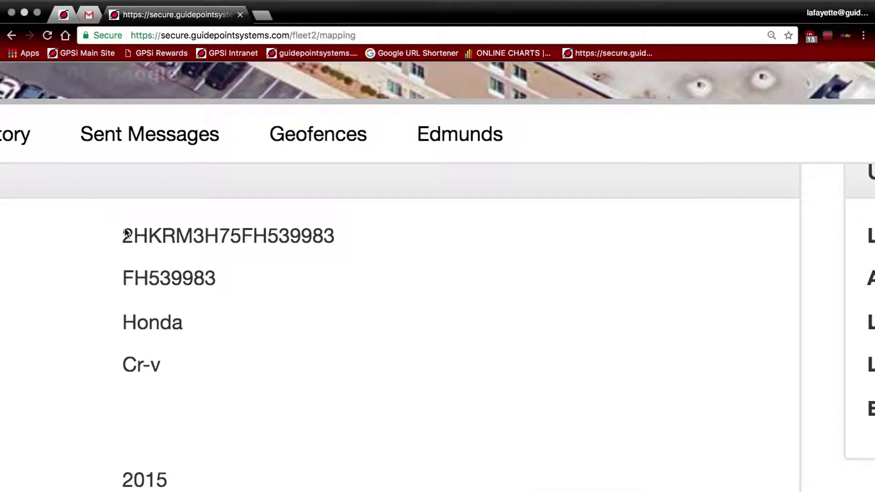
{"action": "scroll", "coordinate": [122, 225], "scroll_direction": "left", "scroll_amount": 10}
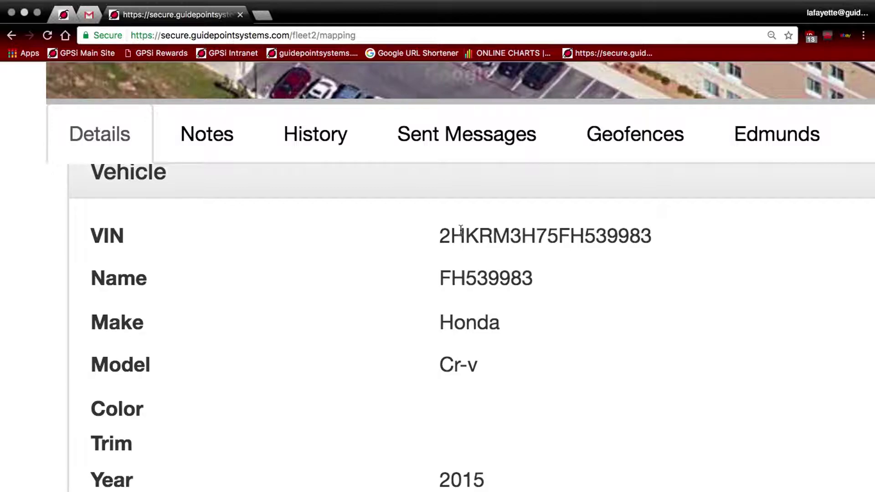
{"action": "left_click_drag", "start_coordinate": [440, 235], "coordinate": [694, 236]}
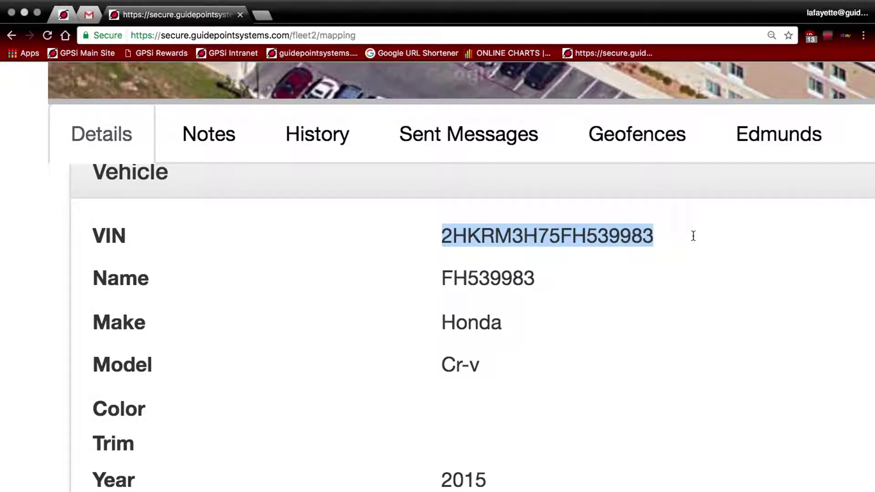
{"action": "key", "text": "super+0"}
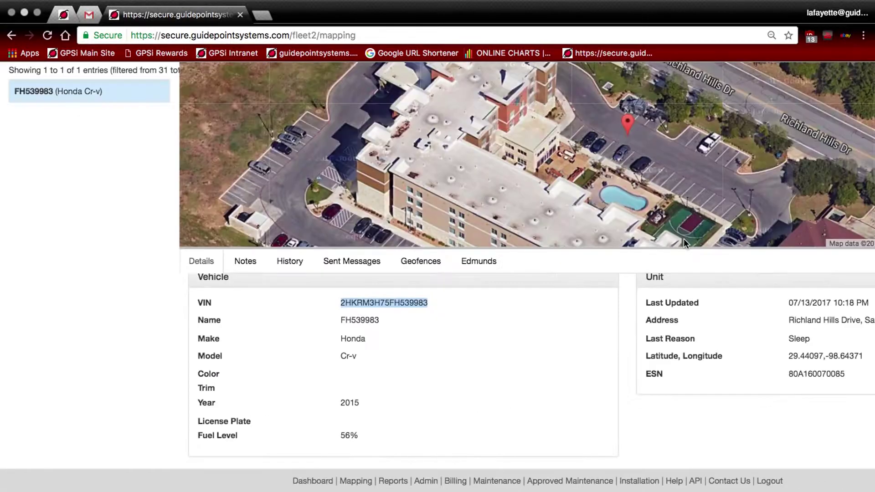
{"action": "scroll", "coordinate": [815, 311], "scroll_direction": "right", "scroll_amount": 8}
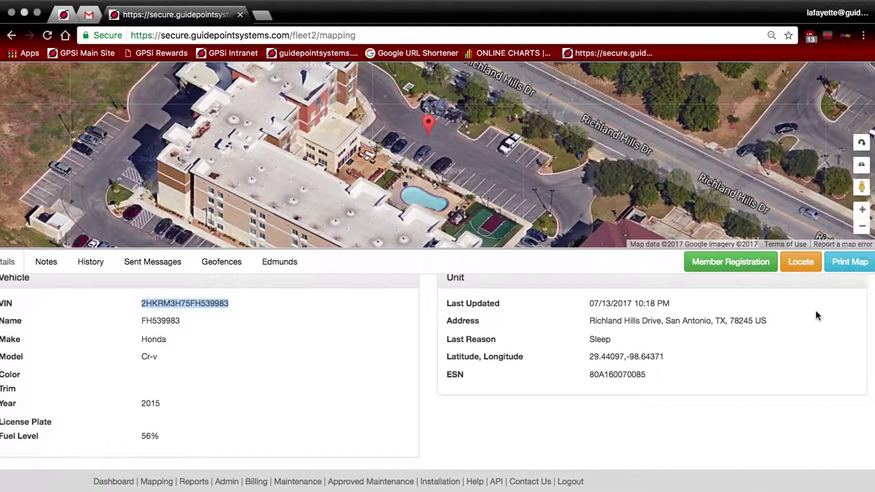
Open the member registration form and set the country to United States
{"action": "left_click", "coordinate": [732, 261]}
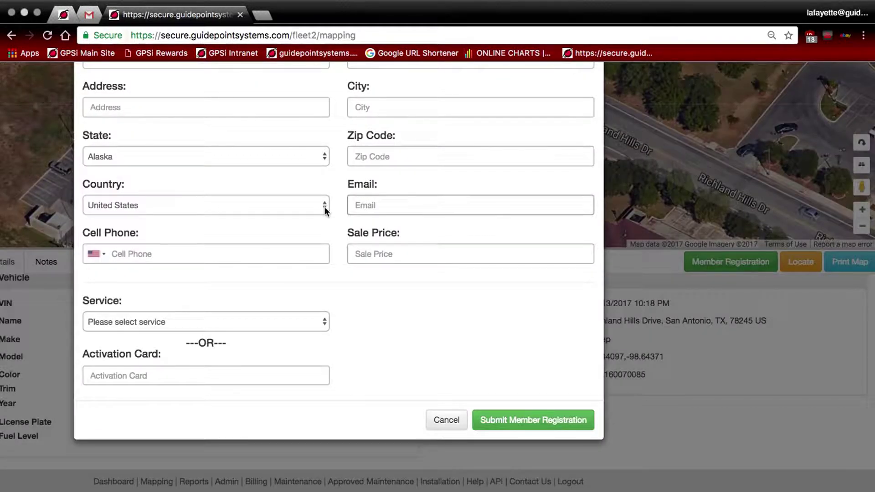
{"action": "left_click", "coordinate": [324, 207]}
{"action": "left_click", "coordinate": [270, 212]}
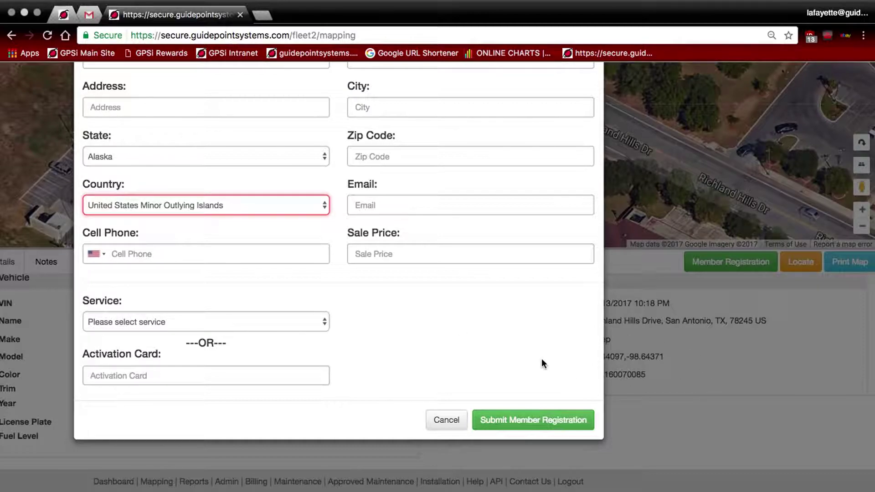
{"action": "key", "text": "super+0"}
Enter the customer's first name, accept the saved address autofill, and set state to Texas
{"action": "left_click", "coordinate": [344, 142]}
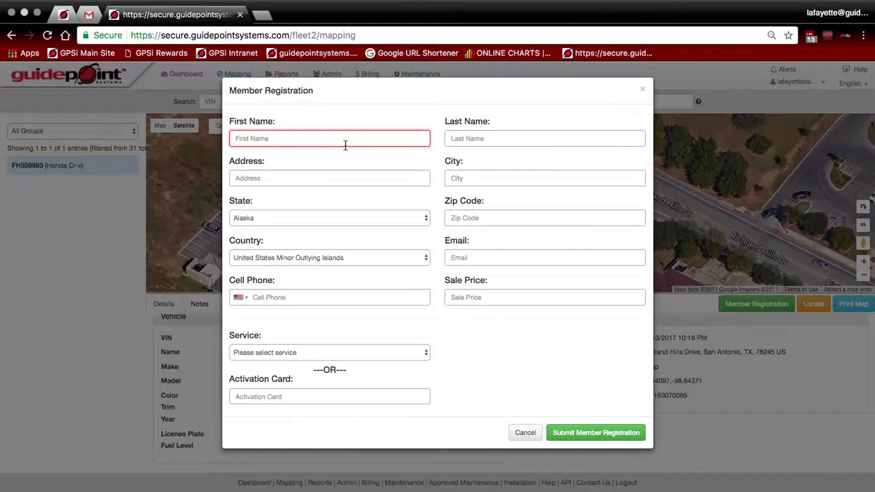
{"action": "type", "text": "Lafayette"}
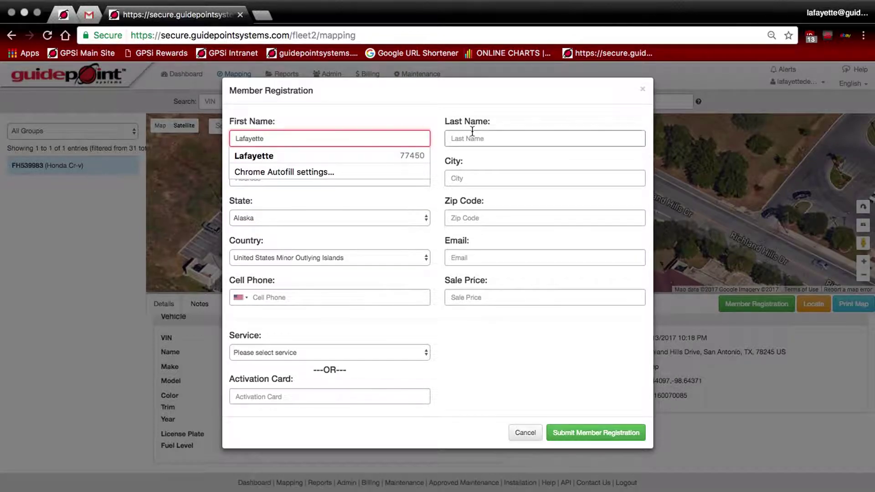
{"action": "left_click", "coordinate": [420, 157]}
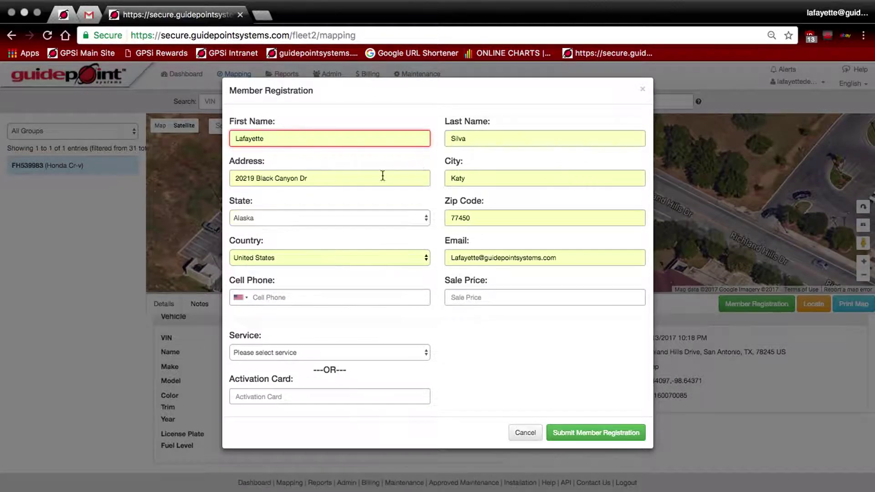
{"action": "left_click", "coordinate": [360, 218]}
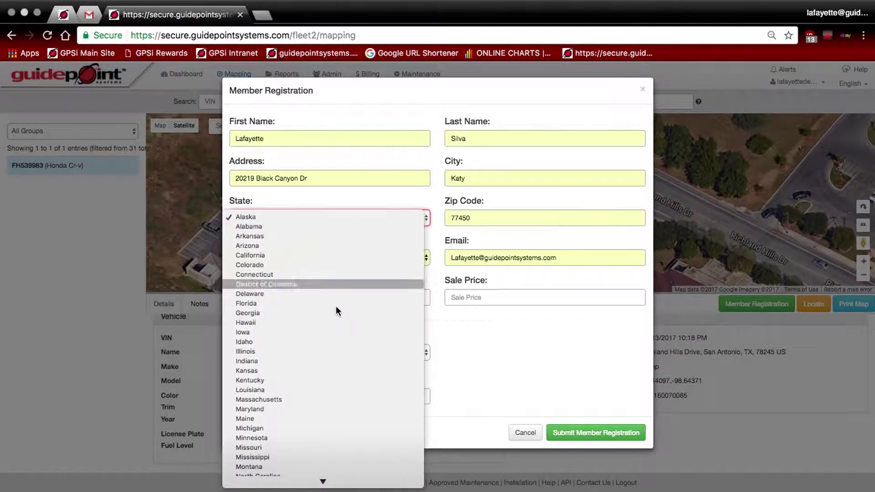
{"action": "scroll", "coordinate": [310, 403], "scroll_direction": "down", "scroll_amount": 5}
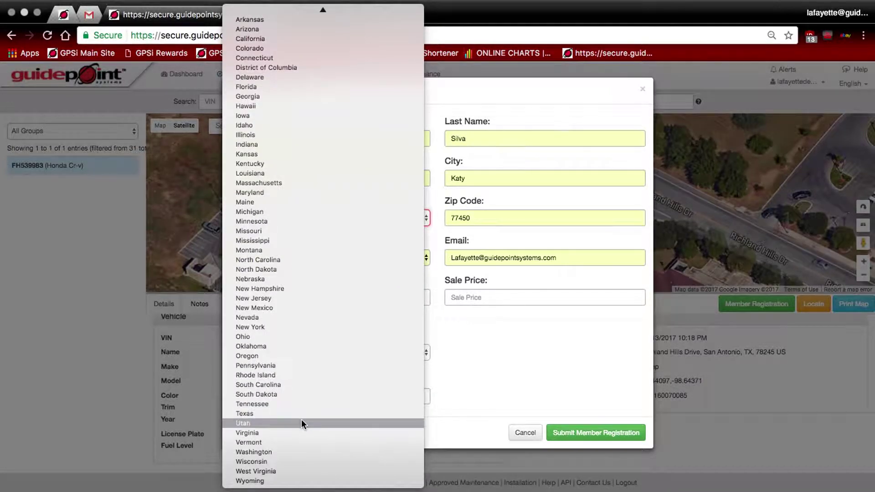
{"action": "left_click", "coordinate": [308, 414]}
Fill in the customer's e-mail and move on to the cell phone field
{"action": "left_click", "coordinate": [480, 262]}
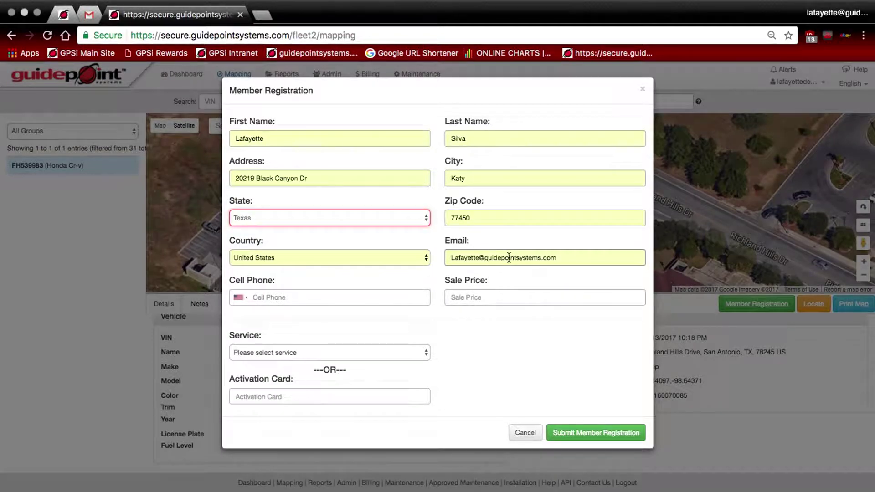
{"action": "left_click", "coordinate": [577, 260]}
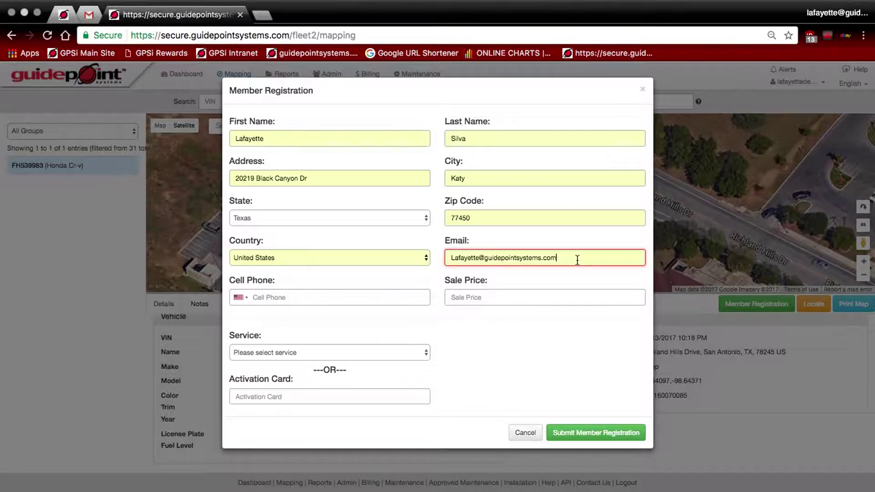
{"action": "left_click", "coordinate": [393, 300]}
{"action": "left_click", "coordinate": [393, 300]}
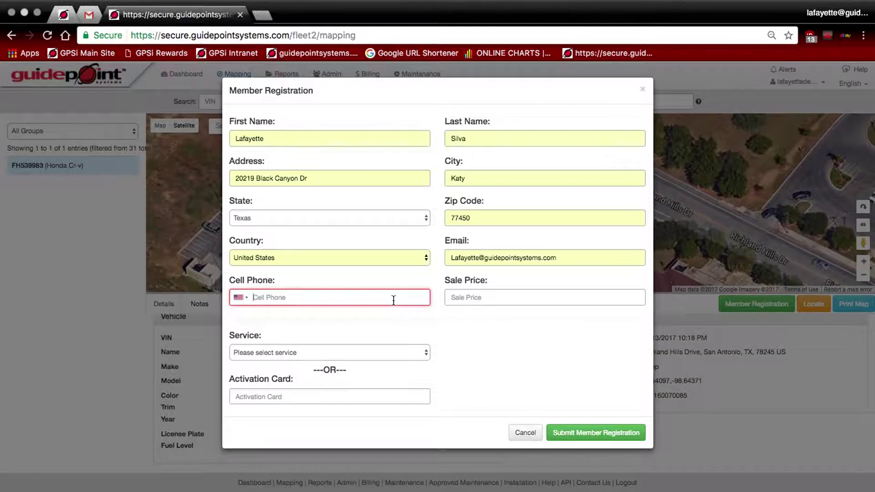
Enter the customer's cell phone number and check the phone and e-mail entries
{"action": "left_click_drag", "start_coordinate": [274, 279], "coordinate": [228, 279]}
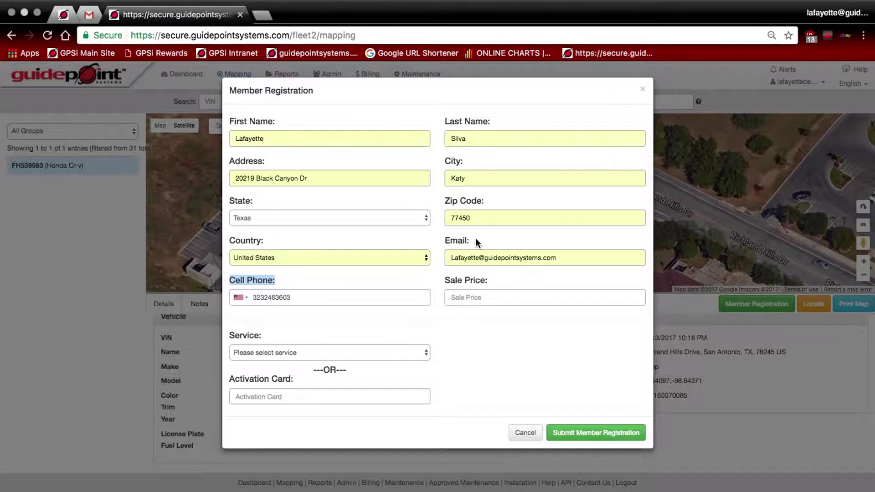
{"action": "left_click_drag", "start_coordinate": [471, 239], "coordinate": [445, 239]}
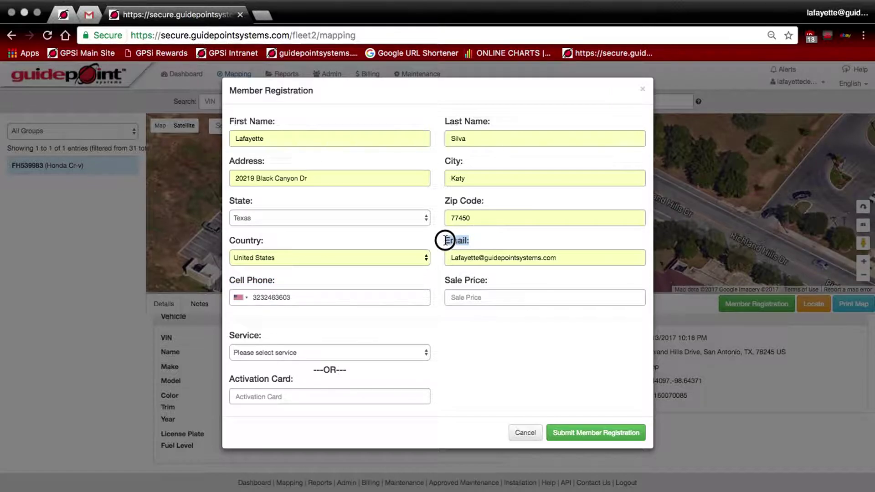
{"action": "left_click", "coordinate": [516, 238]}
Set sale price to 995, service to Trak-100, and service term to 1 year
{"action": "left_click", "coordinate": [508, 299]}
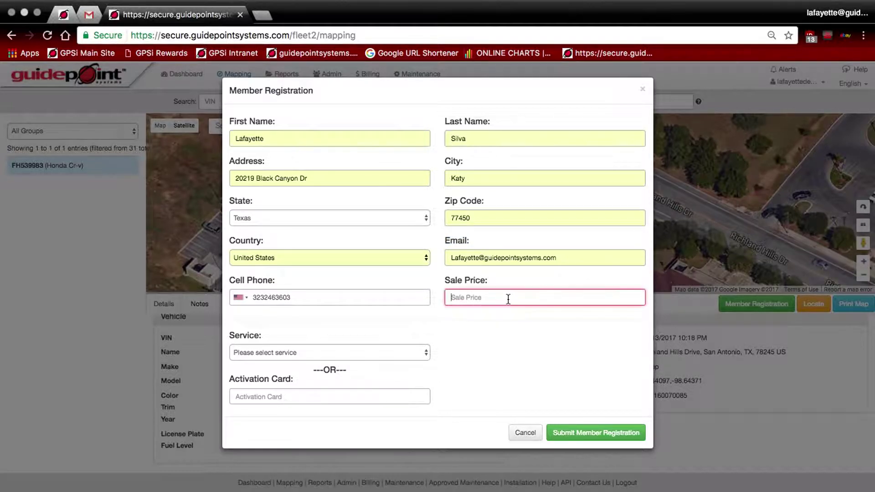
{"action": "type", "text": "500"}
{"action": "key", "text": "BackSpace"}
{"action": "key", "text": "BackSpace"}
{"action": "key", "text": "BackSpace"}
{"action": "type", "text": "995"}
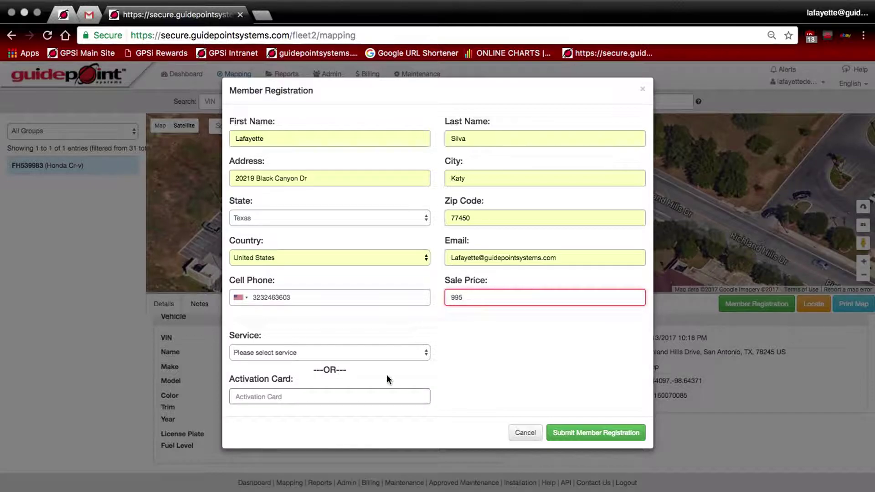
{"action": "left_click", "coordinate": [406, 356]}
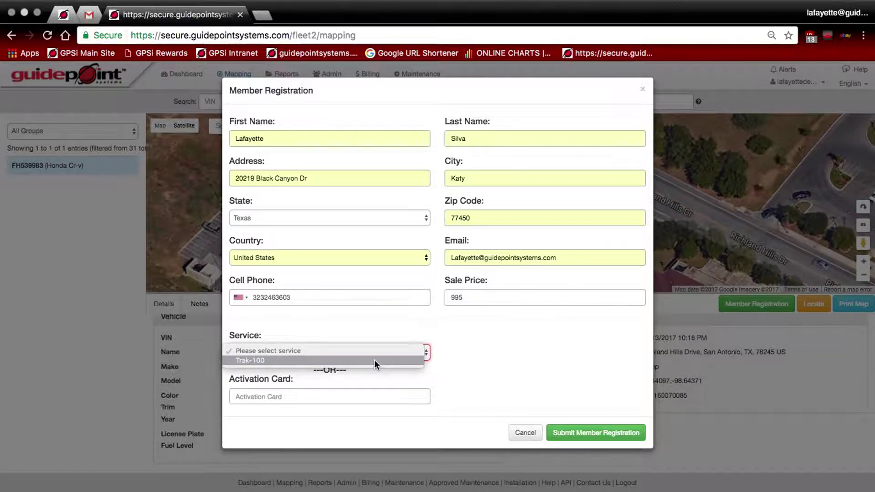
{"action": "left_click", "coordinate": [373, 359]}
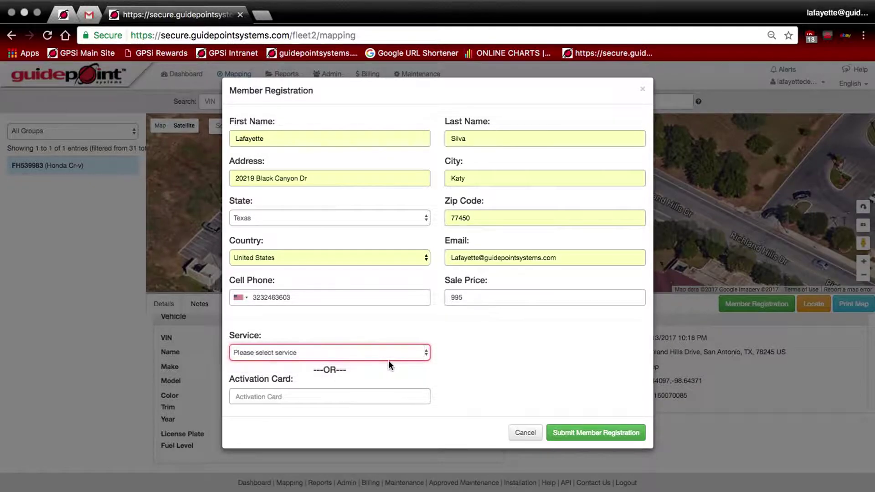
{"action": "left_click", "coordinate": [533, 353]}
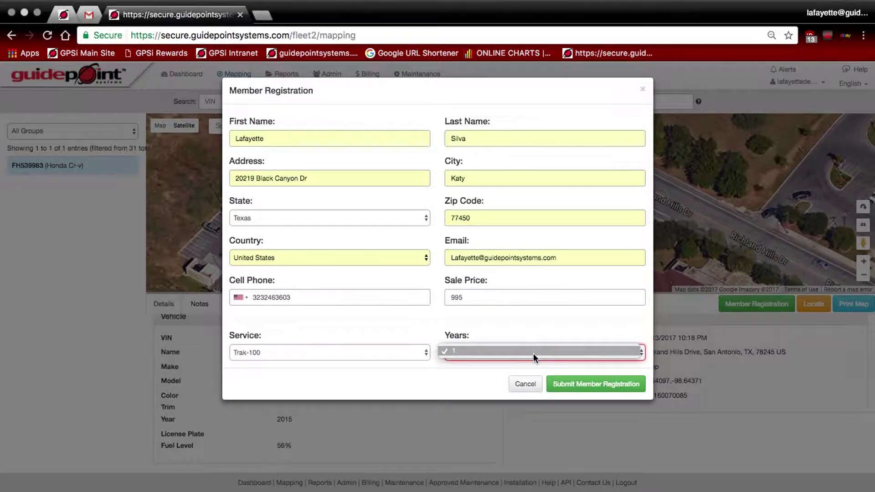
{"action": "left_click", "coordinate": [560, 336]}
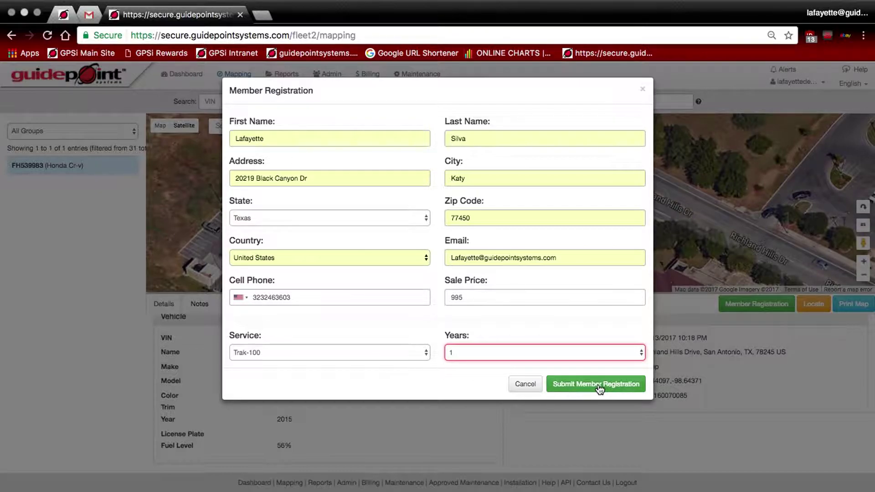
Submit the member registration and confirm the ownership-transfer reminder with OK
{"action": "left_click", "coordinate": [600, 388]}
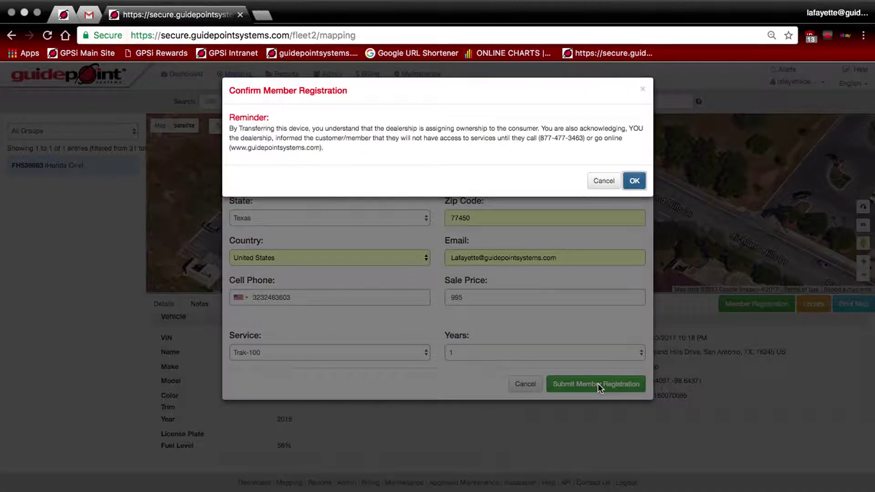
{"action": "scroll", "coordinate": [456, 112], "scroll_direction": "up", "scroll_amount": 3}
{"action": "scroll", "coordinate": [481, 110], "scroll_direction": "up", "scroll_amount": 5}
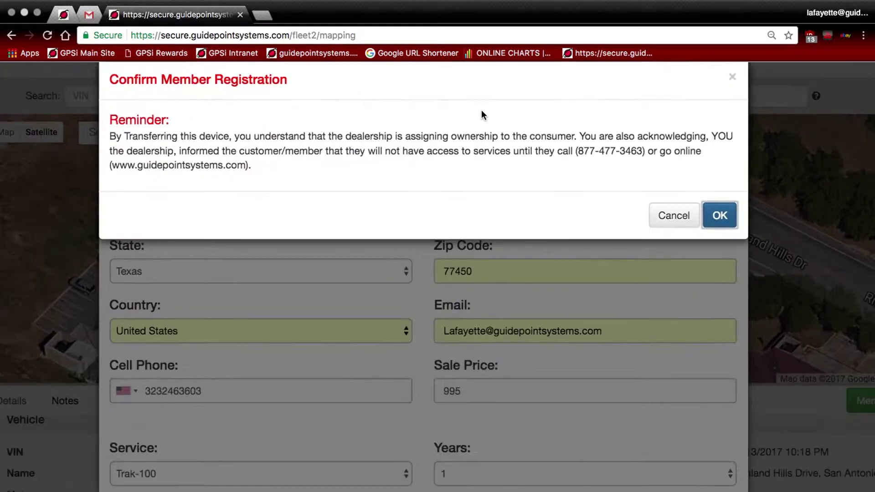
{"action": "scroll", "coordinate": [481, 110], "scroll_direction": "down", "scroll_amount": 3}
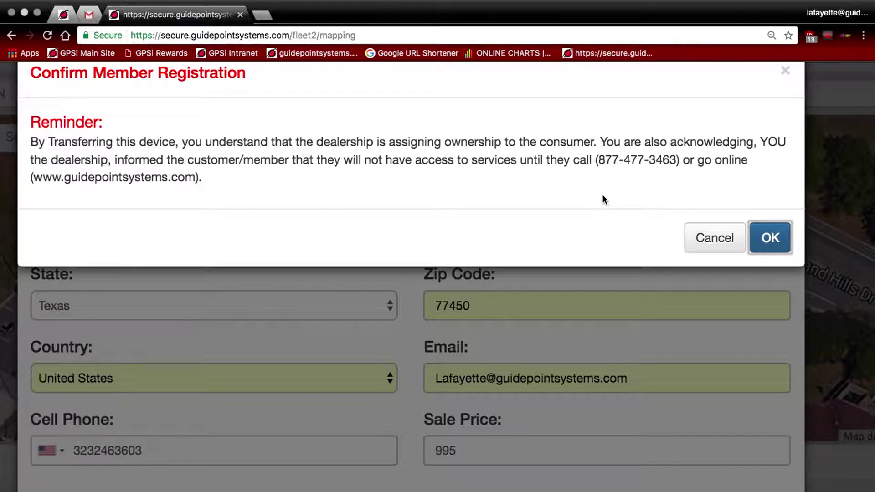
{"action": "left_click", "coordinate": [778, 235]}
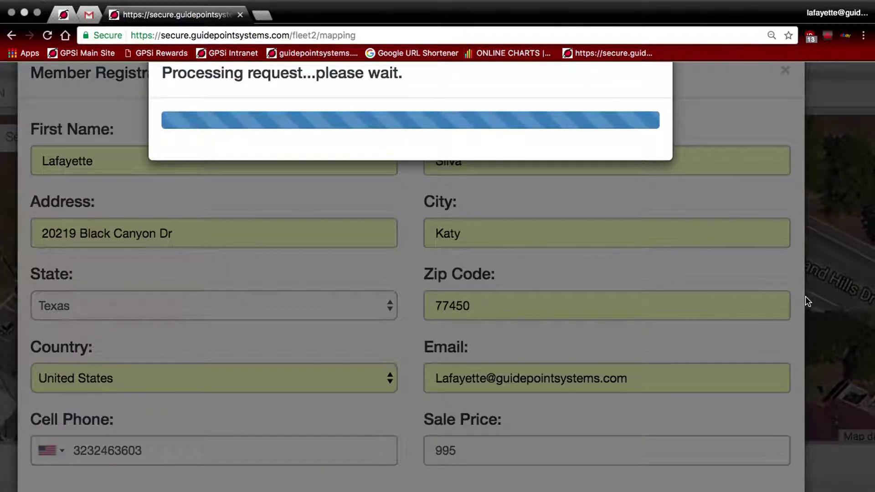
{"action": "scroll", "coordinate": [805, 296], "scroll_direction": "up", "scroll_amount": 2}
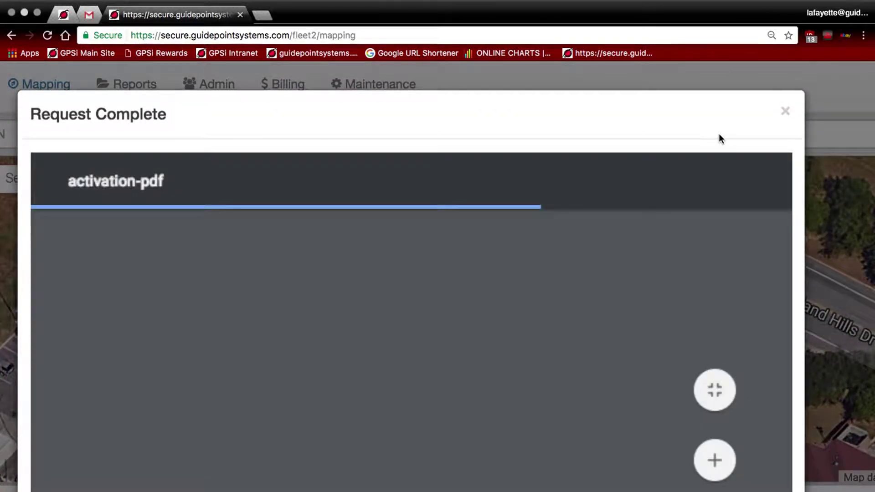
Review the activation-pdf, highlighting stock number FH539983 and the serial number
{"action": "key", "text": "super+minus"}
{"action": "key", "text": "super+minus"}
{"action": "key", "text": "super+minus"}
{"action": "key", "text": "super+minus"}
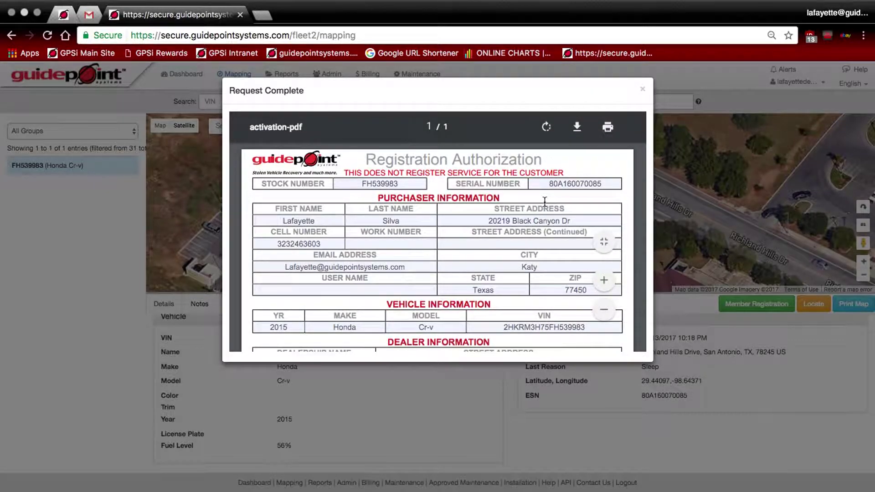
{"action": "scroll", "coordinate": [545, 191], "scroll_direction": "down", "scroll_amount": 6}
{"action": "scroll", "coordinate": [546, 190], "scroll_direction": "up", "scroll_amount": 7}
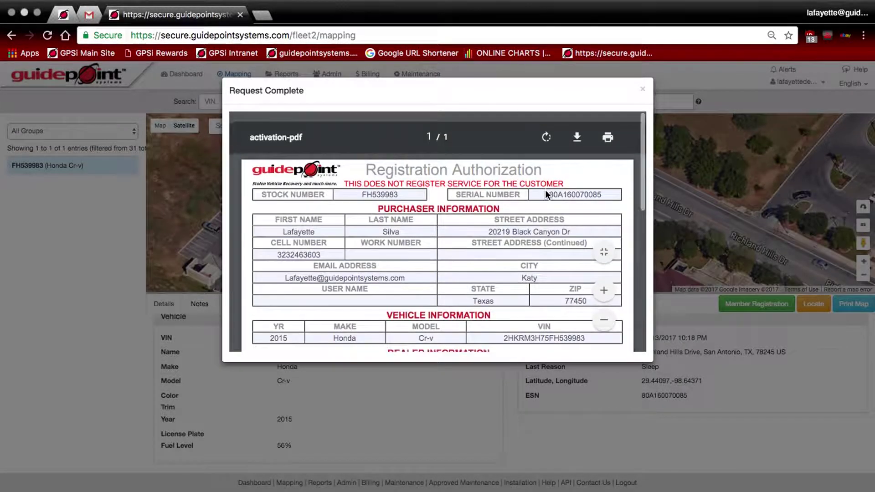
{"action": "left_click_drag", "start_coordinate": [397, 183], "coordinate": [350, 185]}
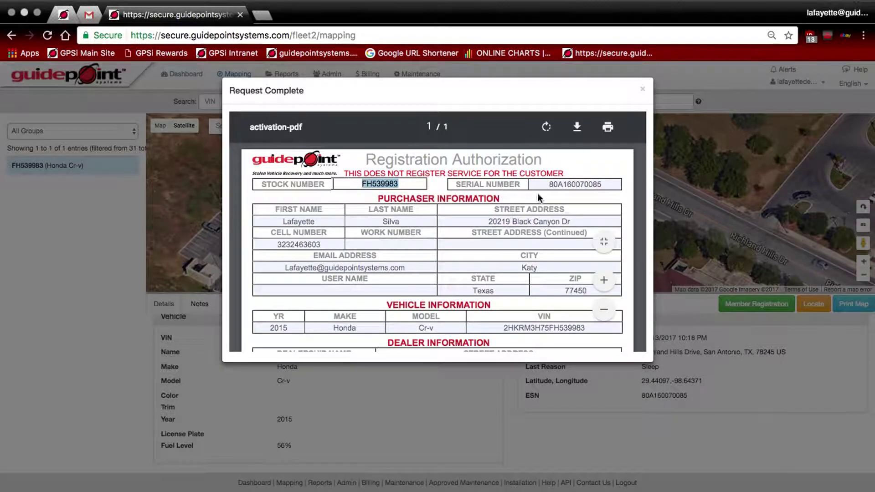
{"action": "left_click", "coordinate": [549, 185]}
{"action": "left_click", "coordinate": [620, 185]}
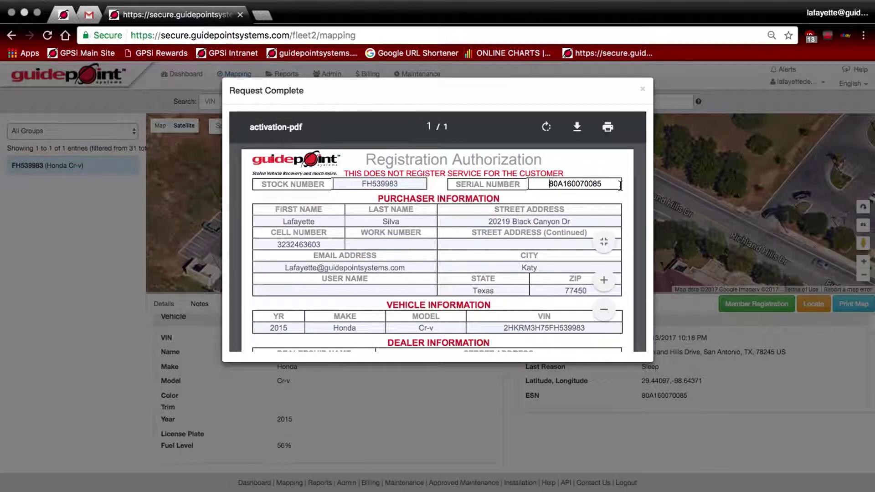
Check the purchaser's first and last name fields on the Registration Authorization
{"action": "scroll", "coordinate": [603, 197], "scroll_direction": "down", "scroll_amount": 1}
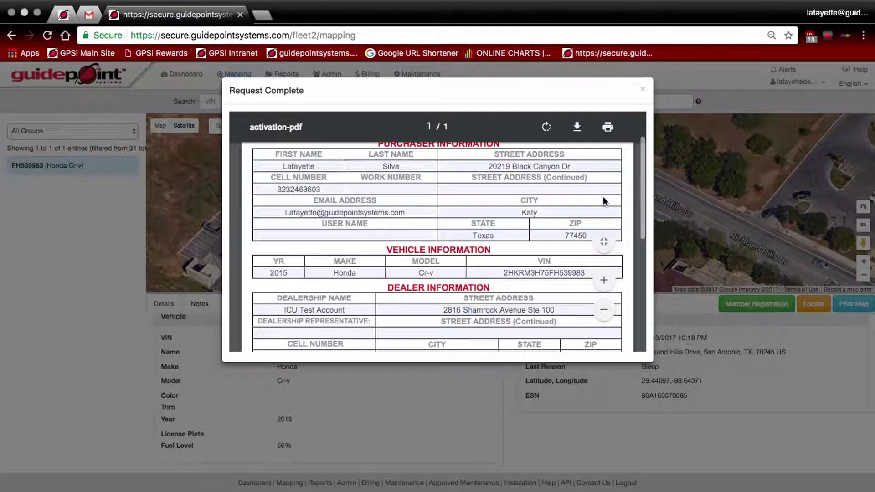
{"action": "scroll", "coordinate": [603, 196], "scroll_direction": "up", "scroll_amount": 1}
{"action": "left_click", "coordinate": [325, 181]}
{"action": "left_click", "coordinate": [401, 180]}
{"action": "scroll", "coordinate": [494, 198], "scroll_direction": "up", "scroll_amount": 1}
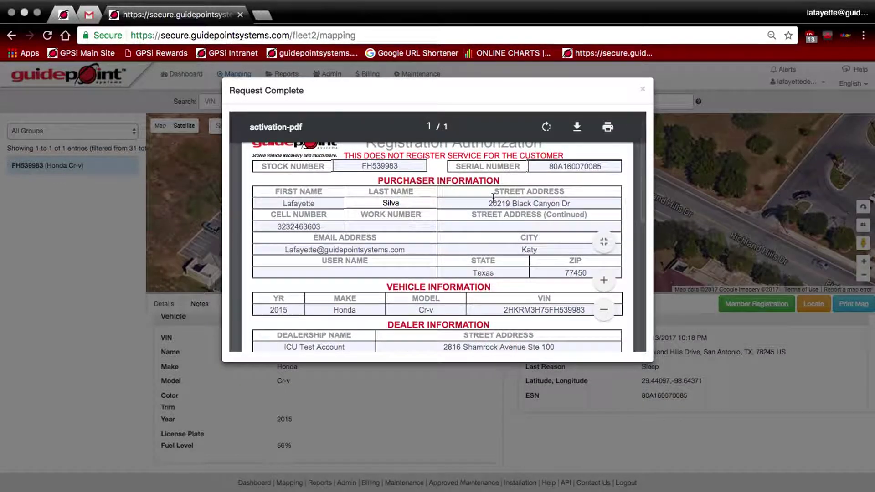
{"action": "scroll", "coordinate": [494, 197], "scroll_direction": "down", "scroll_amount": 1}
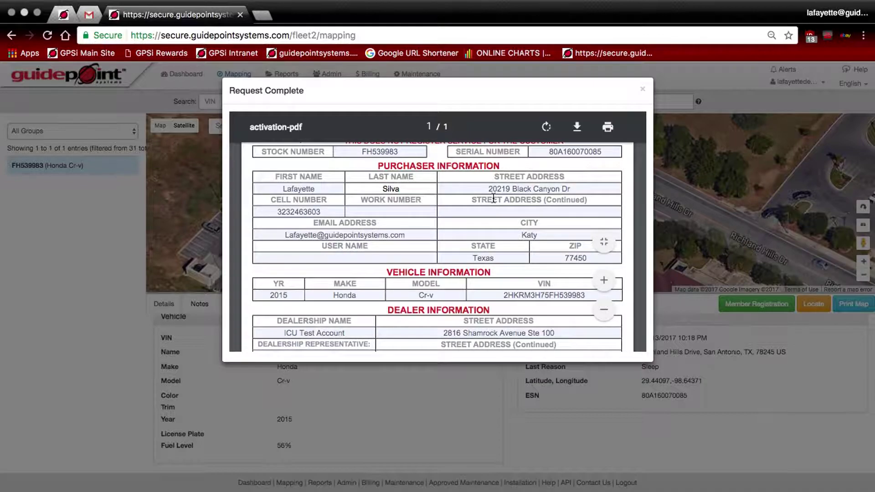
{"action": "scroll", "coordinate": [495, 220], "scroll_direction": "down", "scroll_amount": 2}
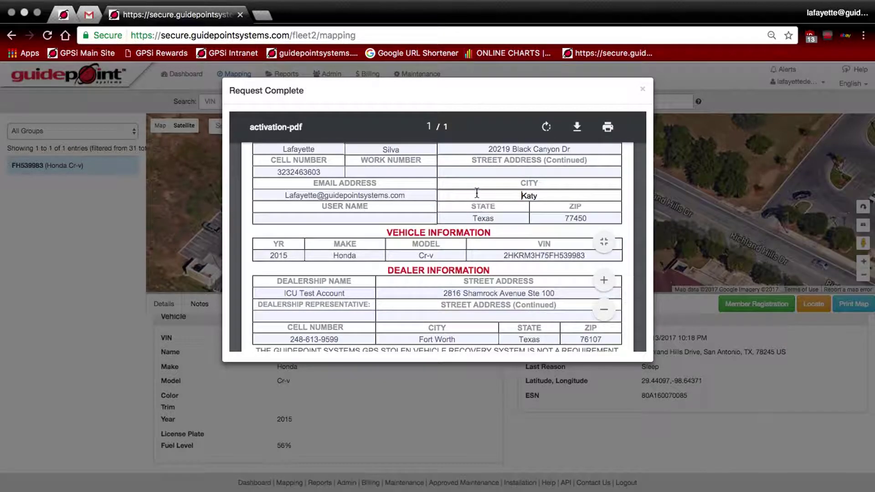
Enter Honda as the vehicle make on the activation form
{"action": "left_click", "coordinate": [544, 223]}
{"action": "left_click", "coordinate": [377, 258]}
{"action": "key", "text": "BackSpace"}
{"action": "key", "text": "BackSpace"}
{"action": "key", "text": "BackSpace"}
{"action": "key", "text": "BackSpace"}
{"action": "key", "text": "BackSpace"}
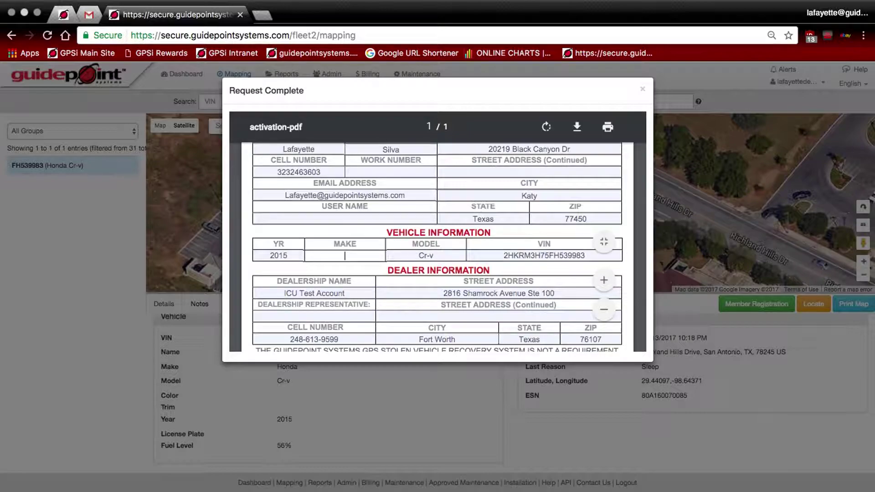
{"action": "type", "text": "Honda"}
{"action": "key", "text": "BackSpace"}
{"action": "key", "text": "BackSpace"}
{"action": "key", "text": "BackSpace"}
{"action": "key", "text": "BackSpace"}
{"action": "key", "text": "BackSpace"}
{"action": "type", "text": "Hon"}
{"action": "key", "text": "BackSpace"}
{"action": "key", "text": "BackSpace"}
{"action": "key", "text": "BackSpace"}
{"action": "type", "text": "Honda"}
{"action": "left_click", "coordinate": [474, 255]}
Correct the vehicle model from Cr-v to CR-V
{"action": "left_click", "coordinate": [456, 255]}
{"action": "key", "text": "BackSpace"}
{"action": "type", "text": "V"}
{"action": "left_click", "coordinate": [426, 255]}
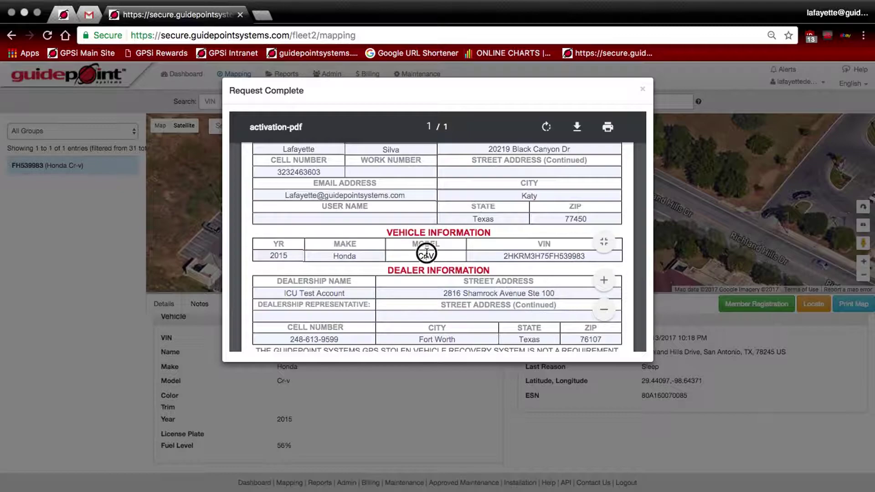
{"action": "key", "text": "BackSpace"}
{"action": "type", "text": "R"}
{"action": "scroll", "coordinate": [494, 277], "scroll_direction": "down", "scroll_amount": 1}
{"action": "scroll", "coordinate": [493, 275], "scroll_direction": "down", "scroll_amount": 1}
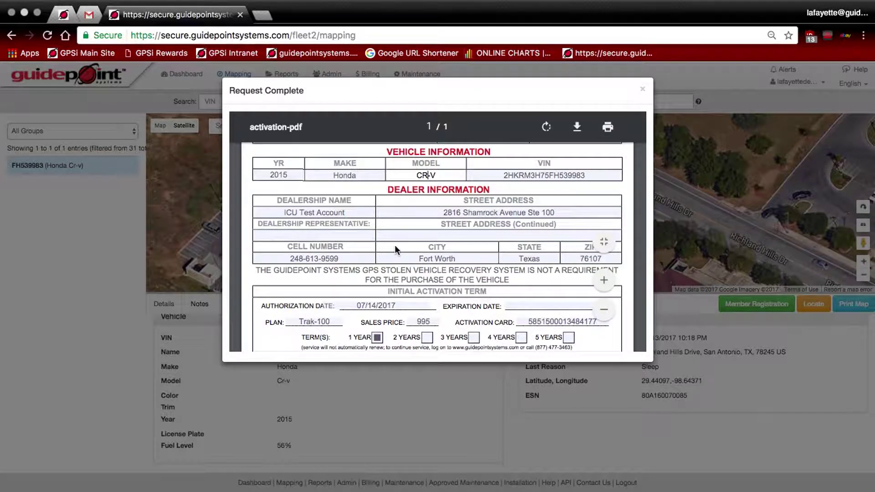
Enter 7/14/2018 as the expiration date and clear the 2, 3 and 5 YEAR boxes, leaving only 1 YEAR checked
{"action": "scroll", "coordinate": [395, 245], "scroll_direction": "down", "scroll_amount": 2}
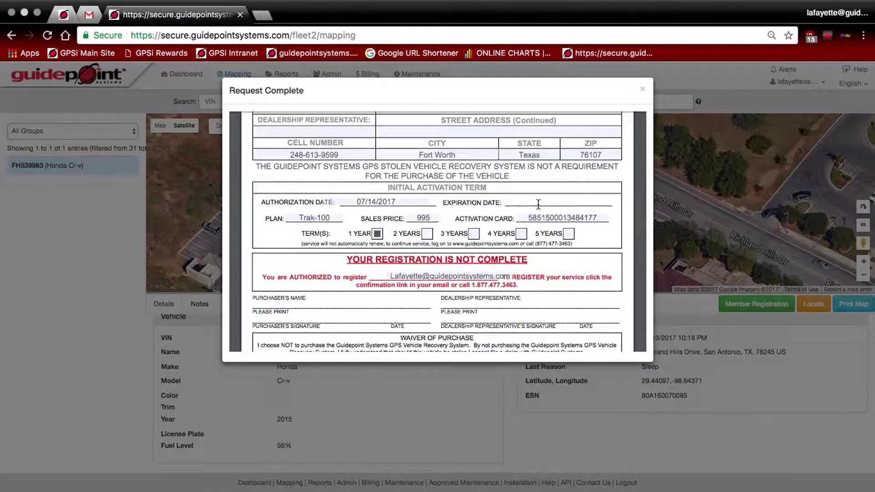
{"action": "type", "text": "7/14/2018"}
{"action": "scroll", "coordinate": [476, 239], "scroll_direction": "down", "scroll_amount": 2}
{"action": "left_click", "coordinate": [427, 189]}
{"action": "left_click", "coordinate": [475, 193]}
{"action": "left_click", "coordinate": [569, 190]}
{"action": "left_click", "coordinate": [520, 190]}
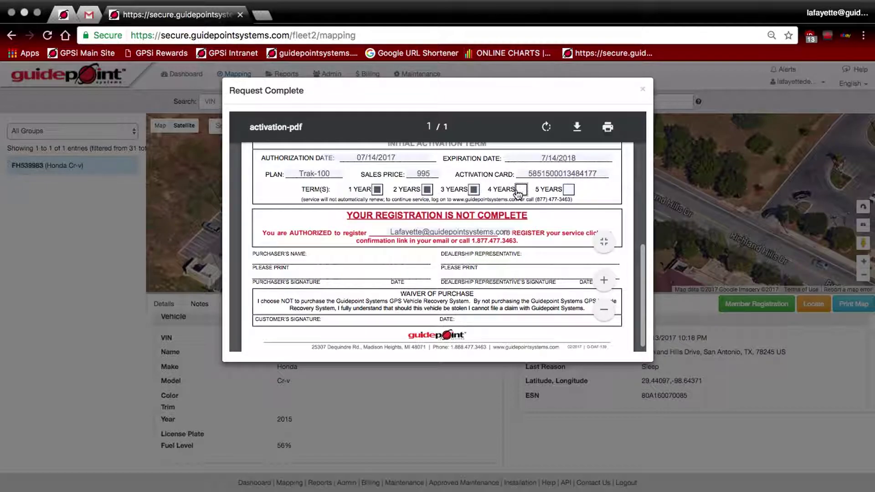
{"action": "left_click", "coordinate": [474, 191]}
{"action": "left_click", "coordinate": [427, 190]}
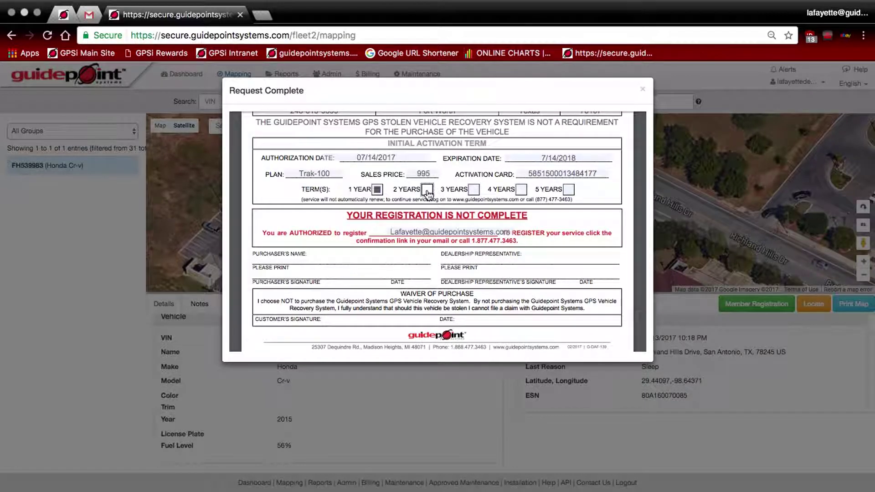
{"action": "scroll", "coordinate": [509, 262], "scroll_direction": "down", "scroll_amount": 1}
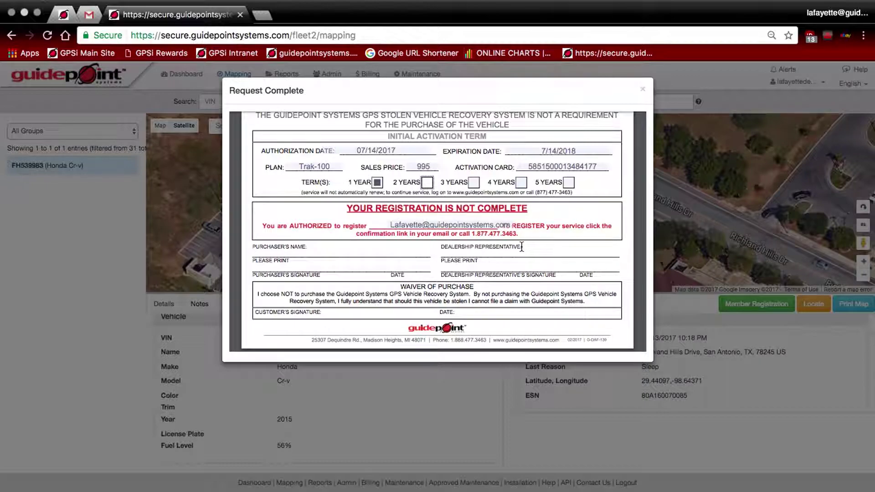
Select the 'YOUR REGISTRATION IS NOT COMPLETE' heading, then look around the rest of the form
{"action": "mouse_move", "coordinate": [341, 204]}
{"action": "left_mouse_down"}
{"action": "mouse_move", "coordinate": [525, 215]}
{"action": "mouse_move", "coordinate": [346, 210]}
{"action": "left_mouse_up"}
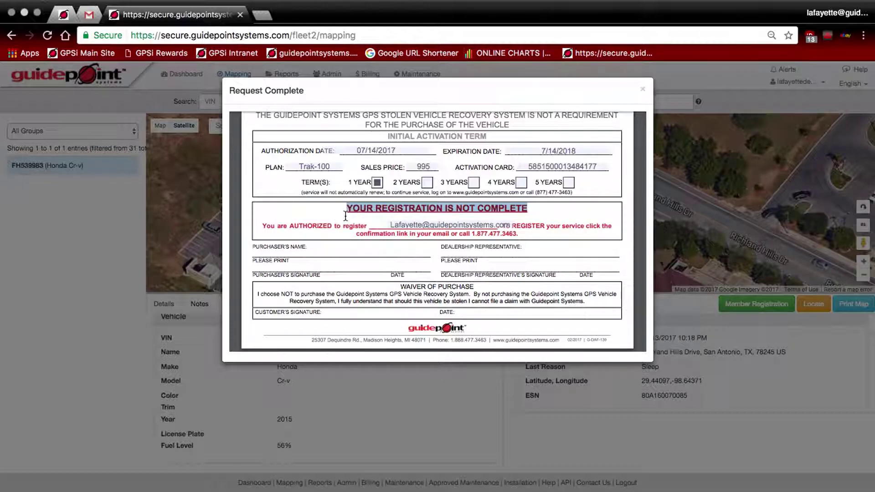
{"action": "scroll", "coordinate": [539, 219], "scroll_direction": "up", "scroll_amount": 5}
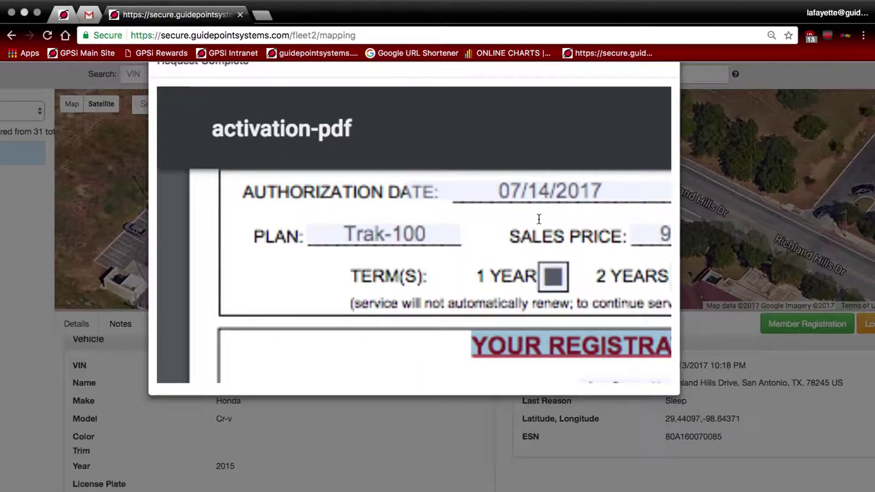
{"action": "scroll", "coordinate": [356, 426], "scroll_direction": "right", "scroll_amount": 10}
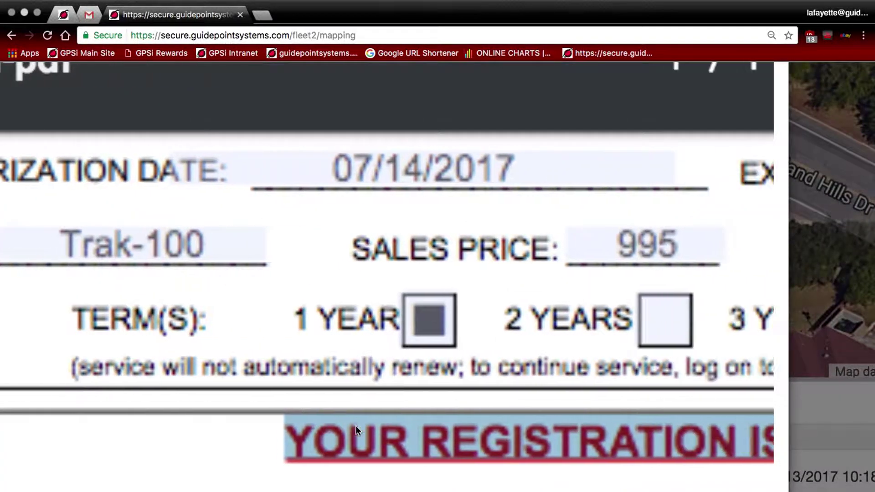
{"action": "scroll", "coordinate": [356, 426], "scroll_direction": "down", "scroll_amount": 5}
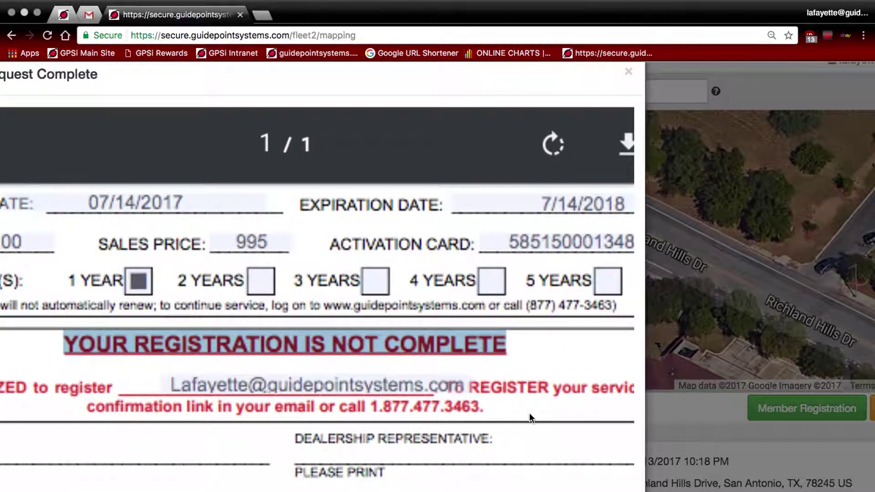
{"action": "scroll", "coordinate": [530, 413], "scroll_direction": "down", "scroll_amount": 3}
{"action": "scroll", "coordinate": [529, 412], "scroll_direction": "left", "scroll_amount": 5}
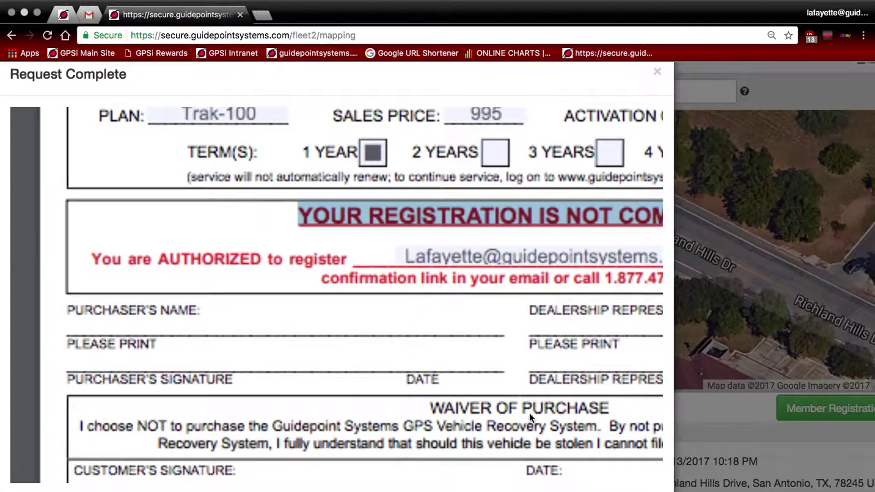
{"action": "scroll", "coordinate": [529, 413], "scroll_direction": "right", "scroll_amount": 5}
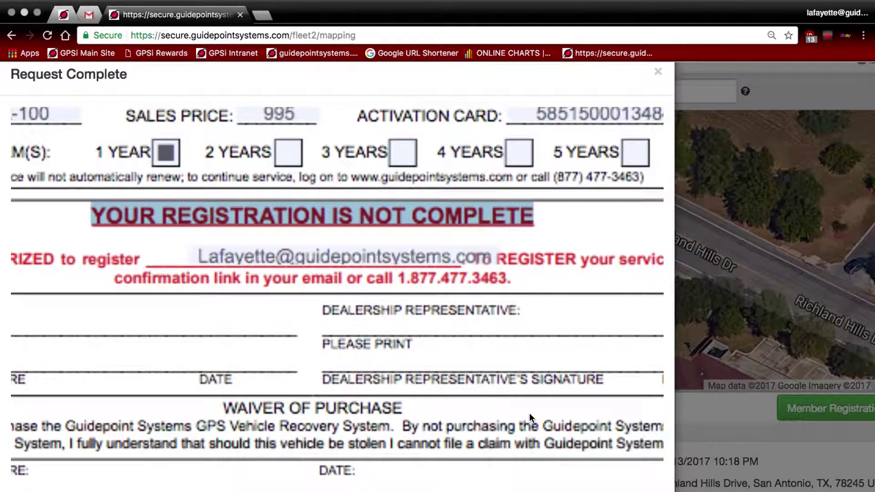
{"action": "scroll", "coordinate": [529, 413], "scroll_direction": "right", "scroll_amount": 3}
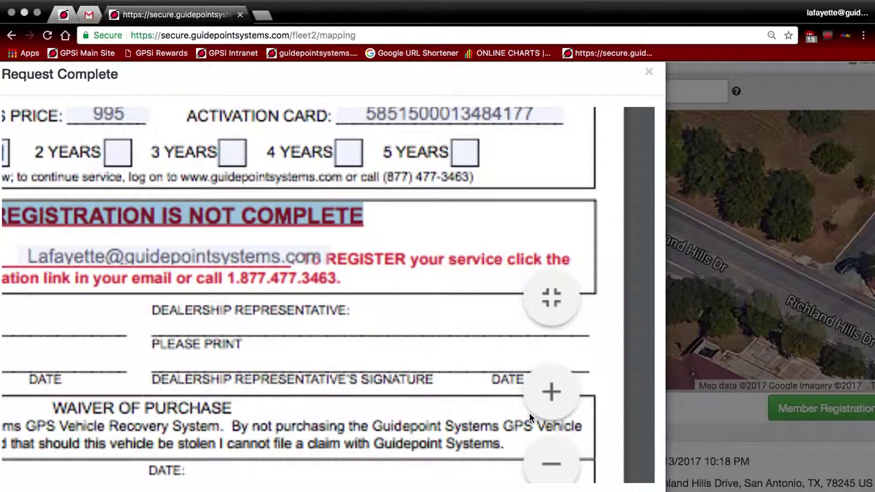
{"action": "scroll", "coordinate": [529, 413], "scroll_direction": "left", "scroll_amount": 6}
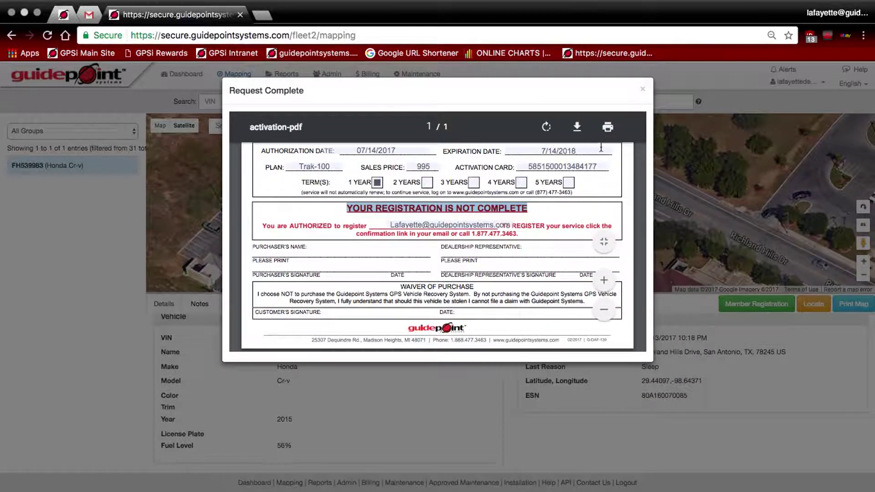
Cancel printing the activation form and close the PDF to reload the Mapping page
{"action": "left_click", "coordinate": [607, 127]}
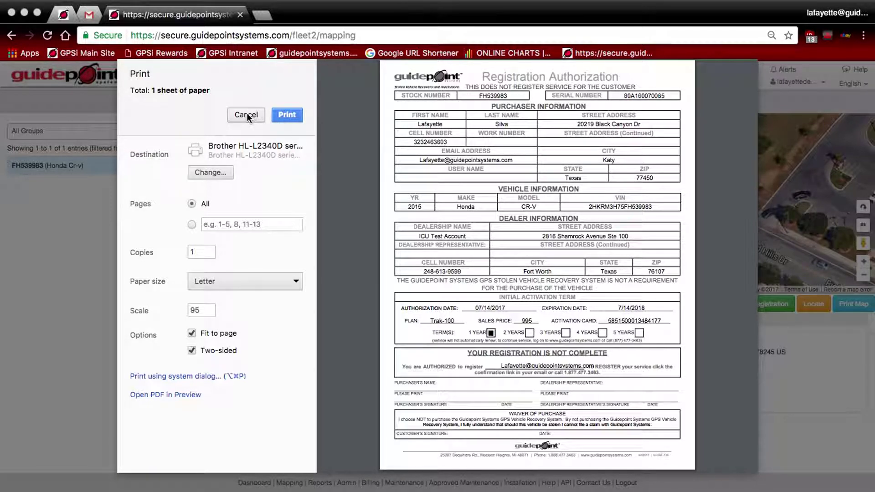
{"action": "left_click", "coordinate": [247, 115]}
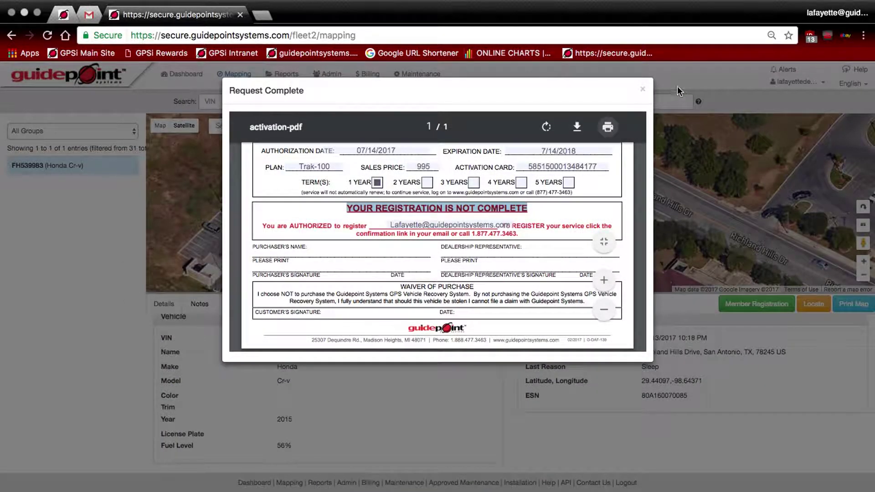
{"action": "left_click", "coordinate": [643, 89]}
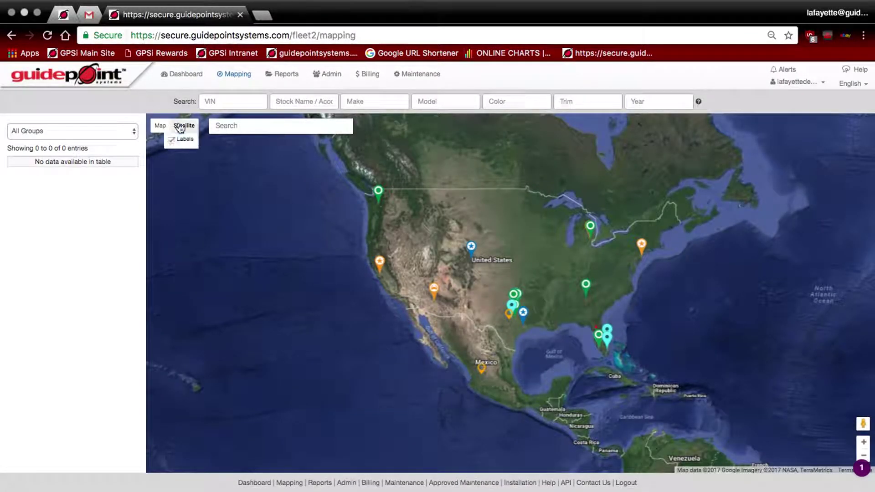
Go to the Dashboard to see the July 2017 registration figures
{"action": "left_click", "coordinate": [166, 78]}
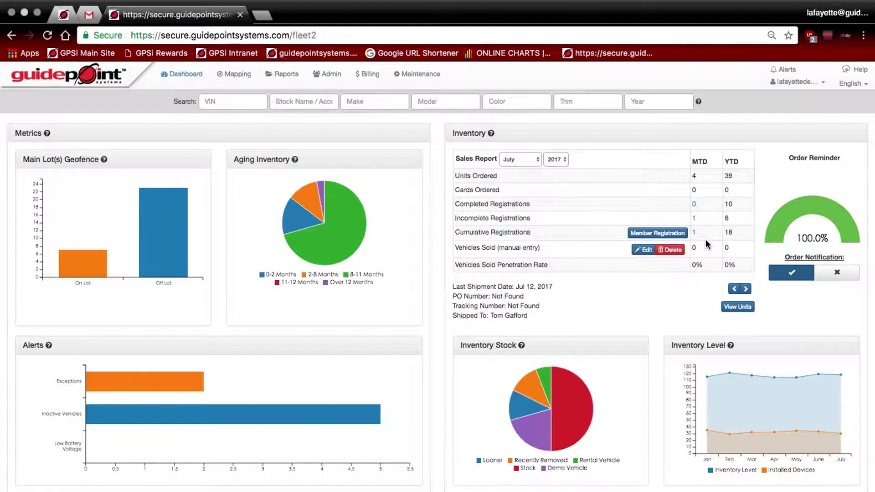
Open the month-to-date Incomplete Registrations report from the Inventory Sales Report
{"action": "scroll", "coordinate": [707, 239], "scroll_direction": "up", "scroll_amount": 5}
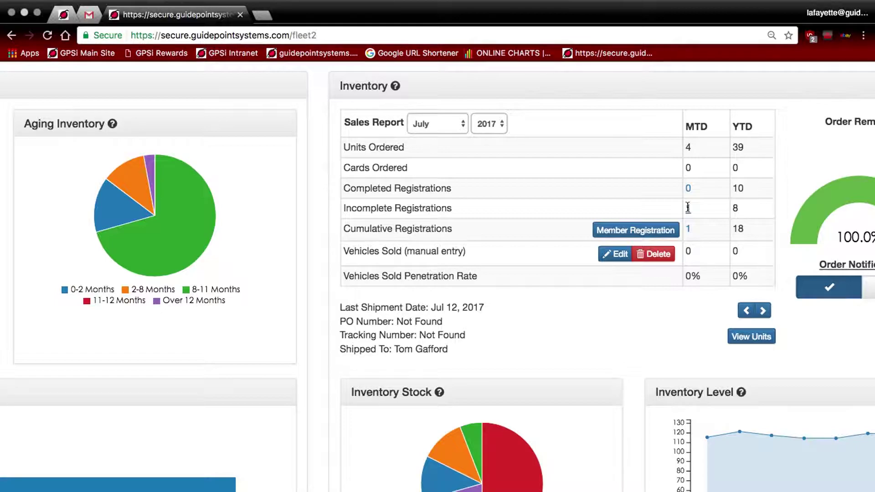
{"action": "left_click", "coordinate": [688, 207]}
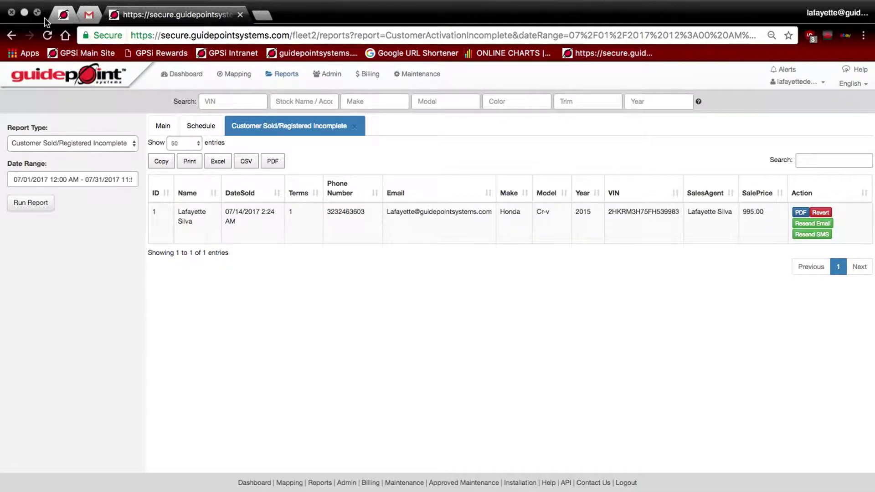
Switch to Gmail and briefly view the GPSi Incentive Payout Status email in Primary
{"action": "left_click", "coordinate": [85, 11]}
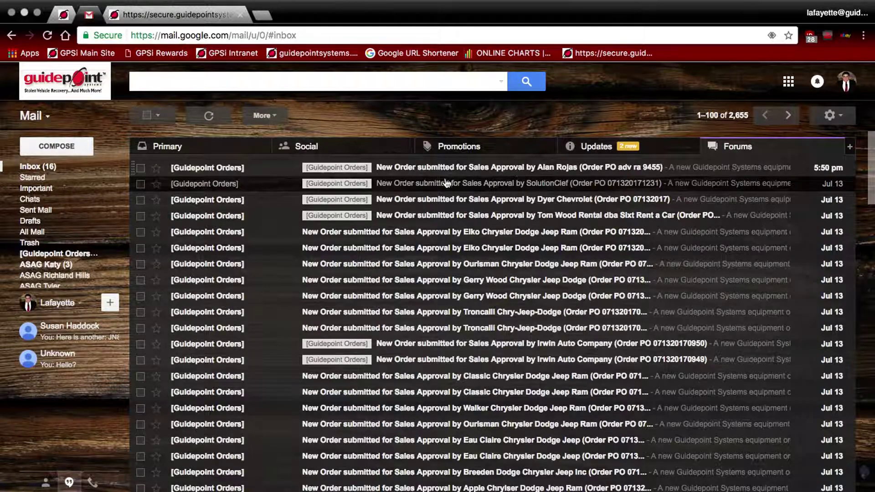
{"action": "left_click", "coordinate": [257, 152]}
{"action": "left_click", "coordinate": [272, 168]}
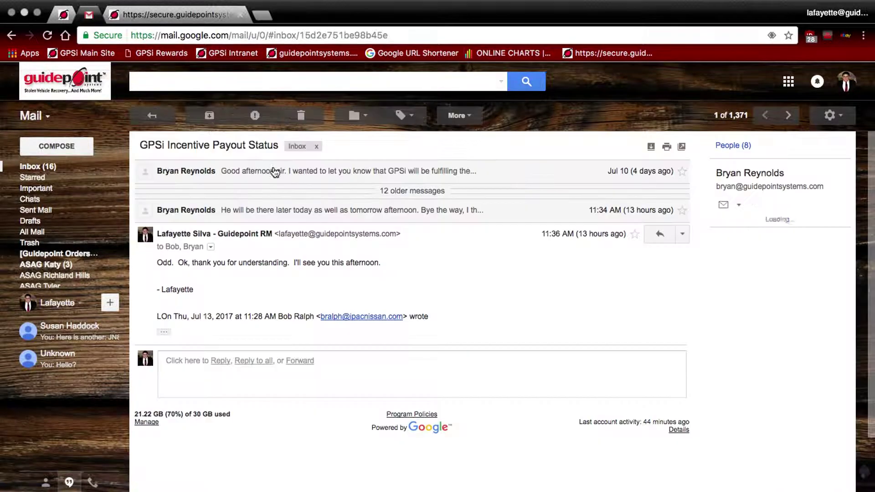
{"action": "left_click", "coordinate": [222, 123]}
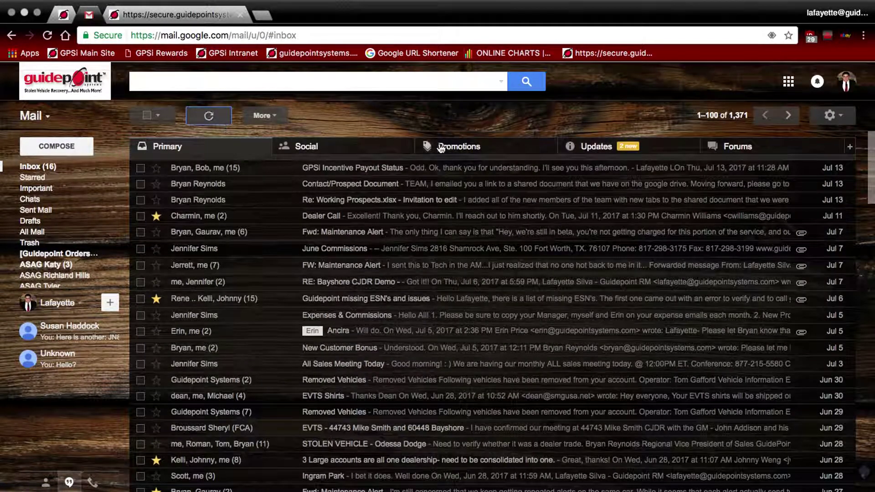
Open GPS Registration Instructions from the Updates tab and read through its registration options
{"action": "left_click", "coordinate": [603, 153]}
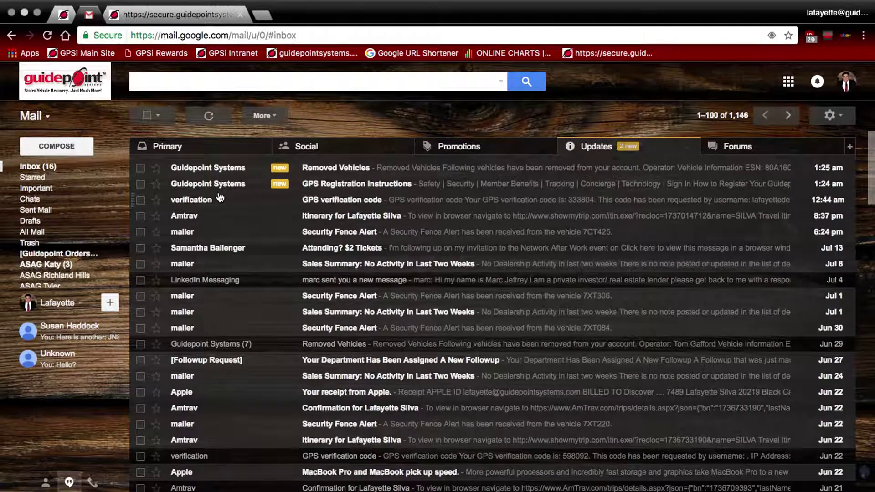
{"action": "left_click", "coordinate": [377, 182]}
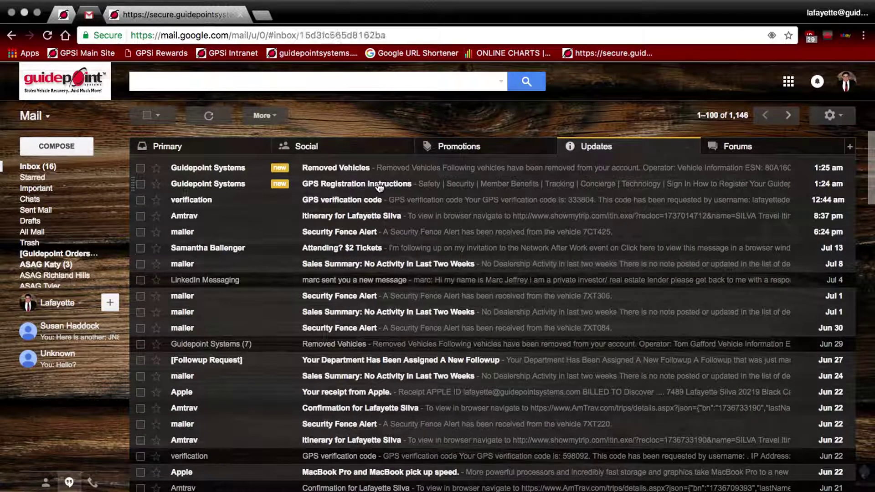
{"action": "scroll", "coordinate": [693, 254], "scroll_direction": "down", "scroll_amount": 2}
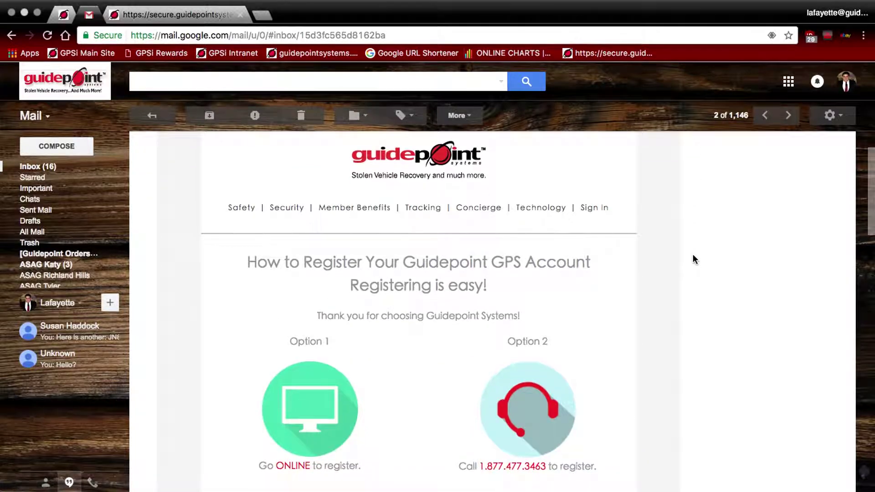
{"action": "scroll", "coordinate": [636, 334], "scroll_direction": "down", "scroll_amount": 2}
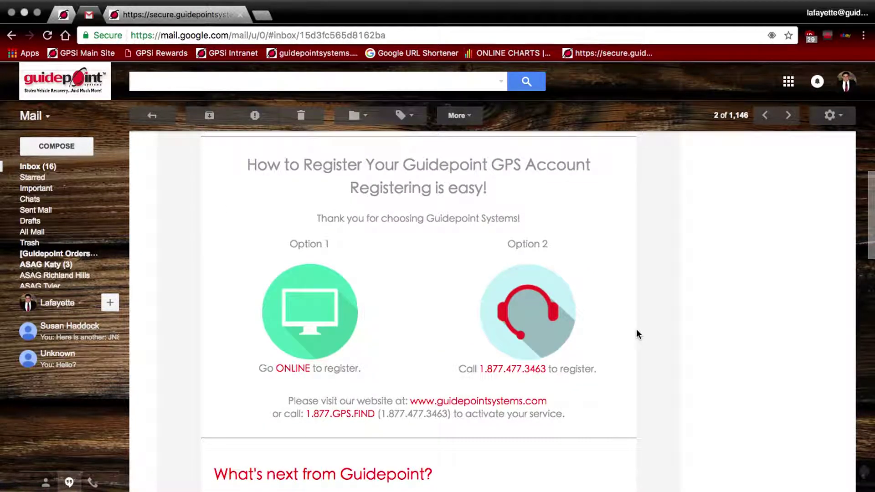
{"action": "scroll", "coordinate": [626, 255], "scroll_direction": "down", "scroll_amount": 2}
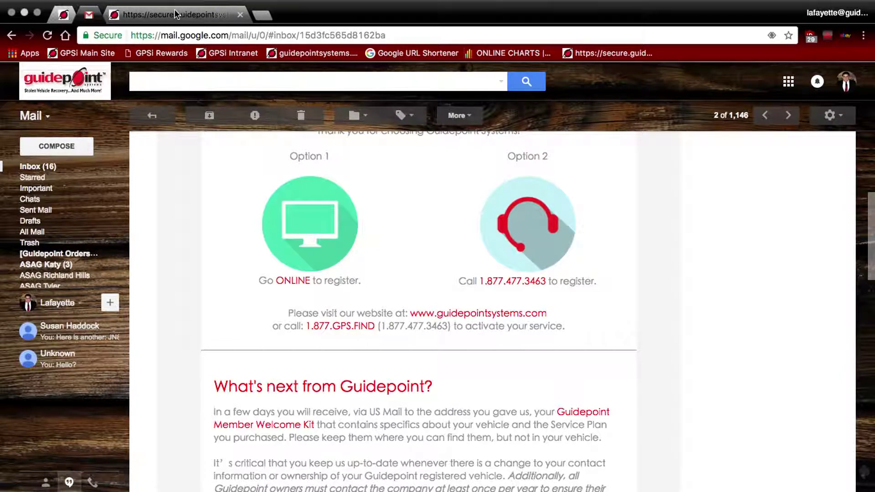
Back on the incomplete report, view the Cr-v sale's registration PDF and close it
{"action": "left_click", "coordinate": [164, 13]}
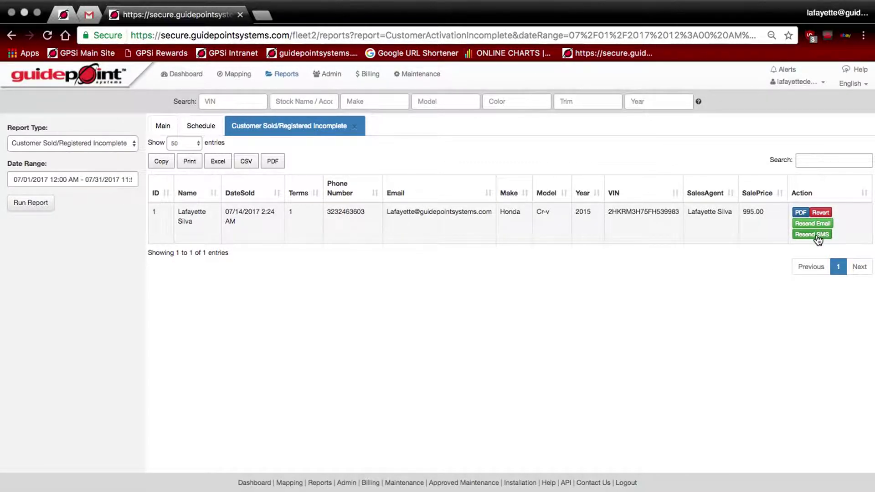
{"action": "left_click", "coordinate": [800, 212]}
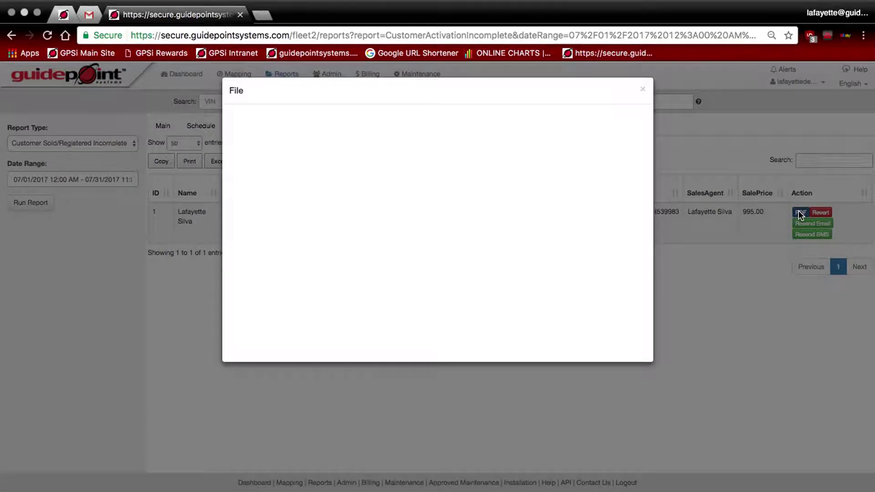
{"action": "scroll", "coordinate": [392, 275], "scroll_direction": "down", "scroll_amount": 5}
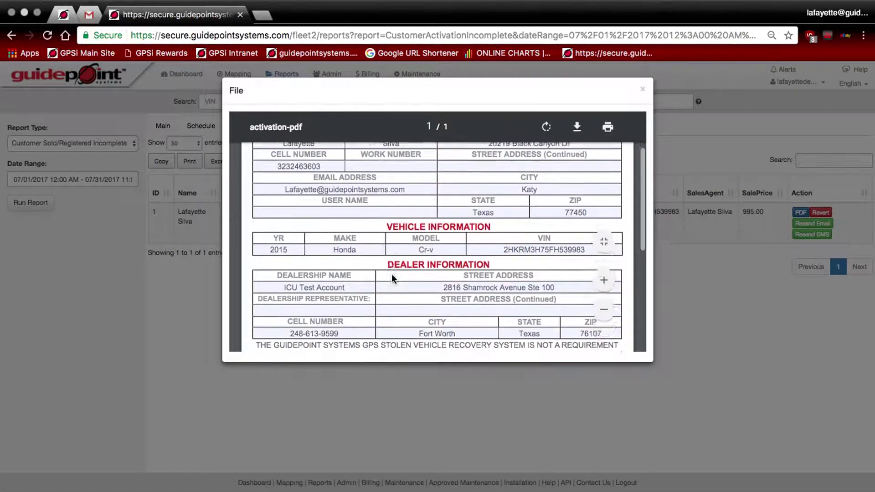
{"action": "scroll", "coordinate": [392, 275], "scroll_direction": "up", "scroll_amount": 5}
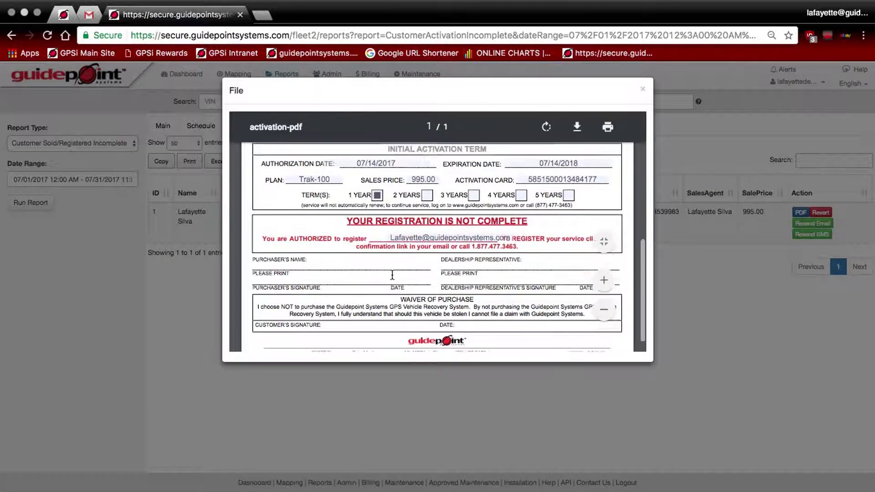
{"action": "left_click", "coordinate": [644, 89]}
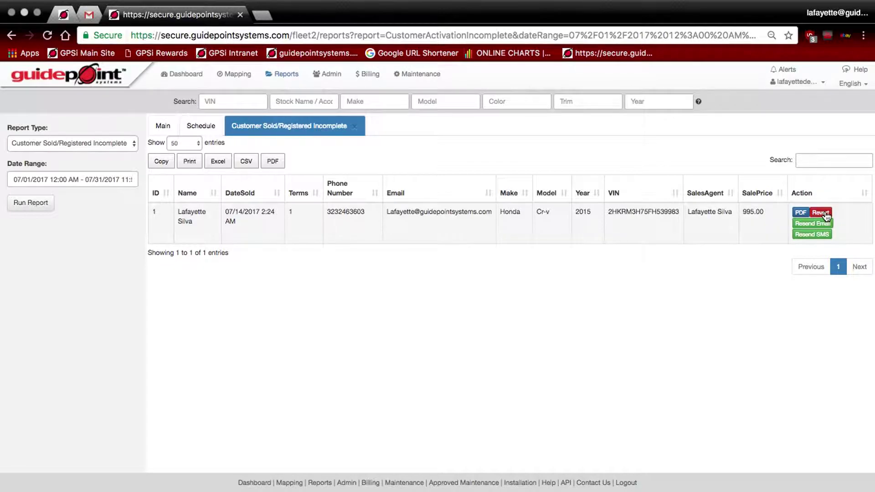
Run the incomplete registrations report for the Last Month range (June 2017)
{"action": "left_click", "coordinate": [124, 143]}
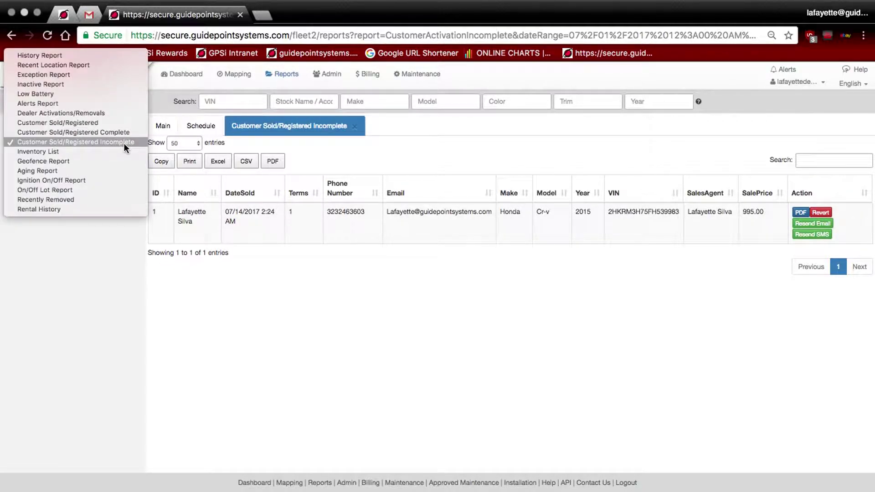
{"action": "left_click", "coordinate": [124, 144]}
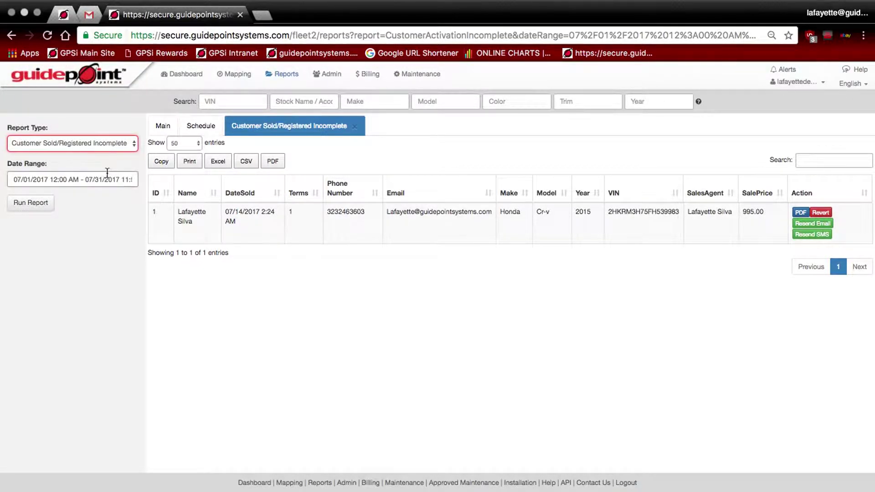
{"action": "left_click", "coordinate": [110, 179]}
{"action": "left_click", "coordinate": [59, 280]}
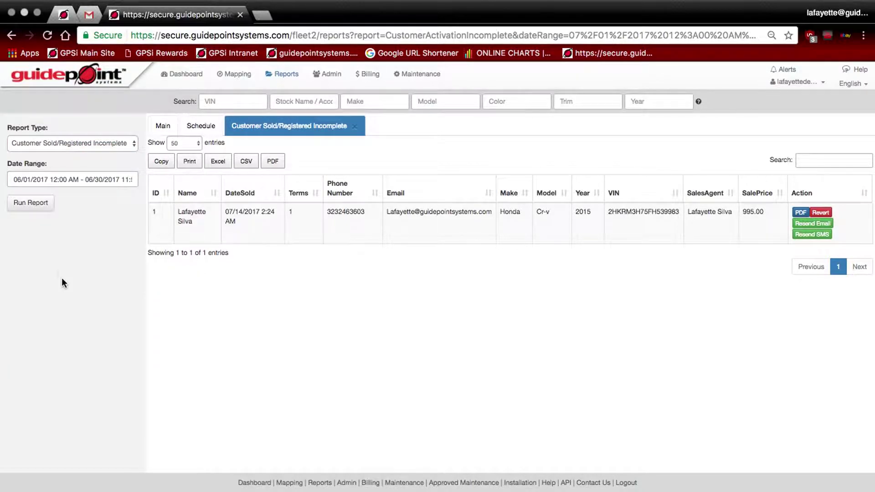
{"action": "left_click", "coordinate": [83, 172]}
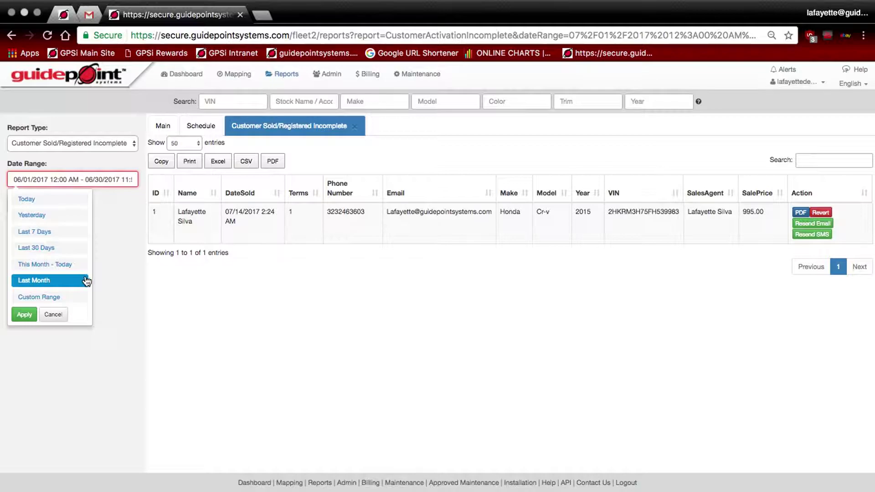
{"action": "left_click", "coordinate": [83, 280]}
{"action": "left_click", "coordinate": [48, 205]}
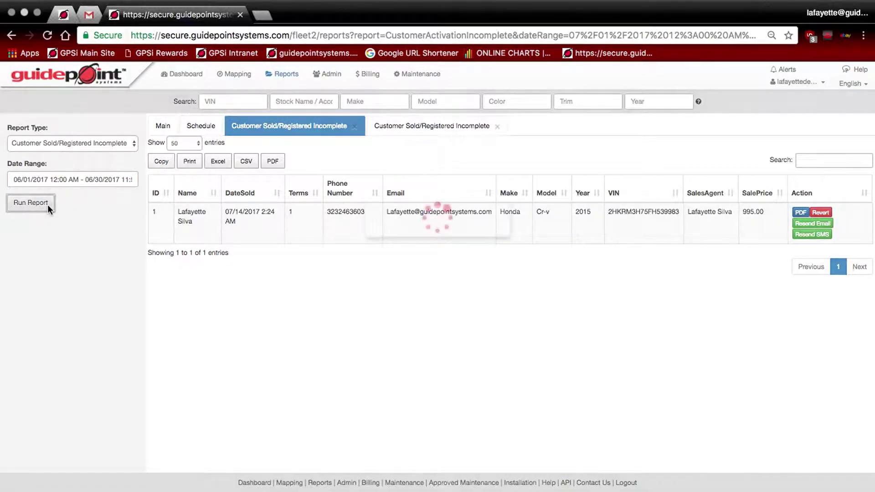
Rerun it for This Month - Today (07/01–07/14/2017) and close the extra report tabs
{"action": "left_click", "coordinate": [50, 179]}
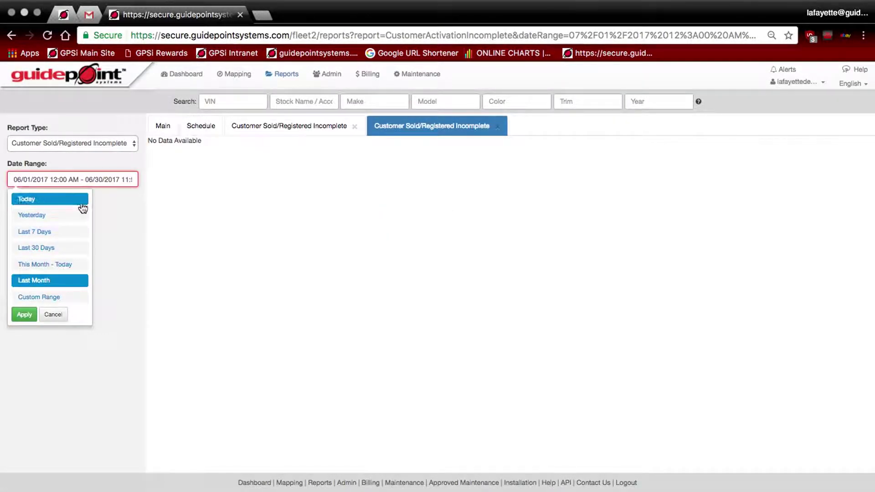
{"action": "left_click", "coordinate": [72, 265]}
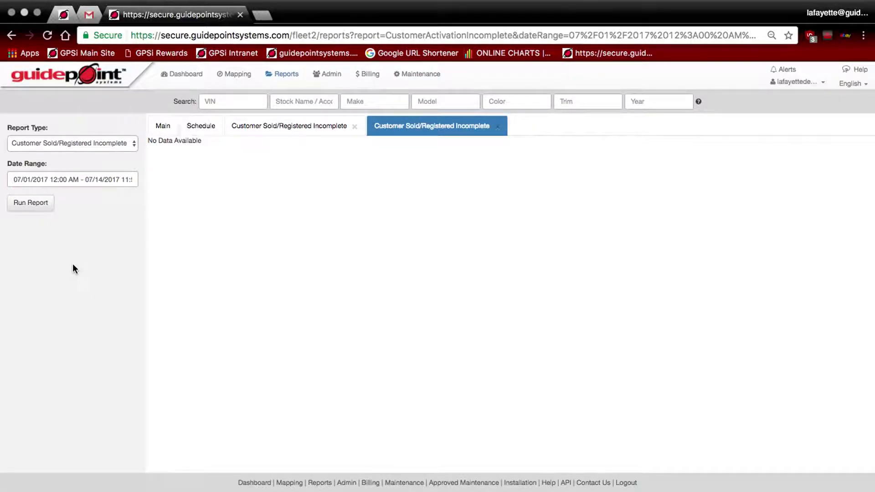
{"action": "left_click", "coordinate": [40, 205]}
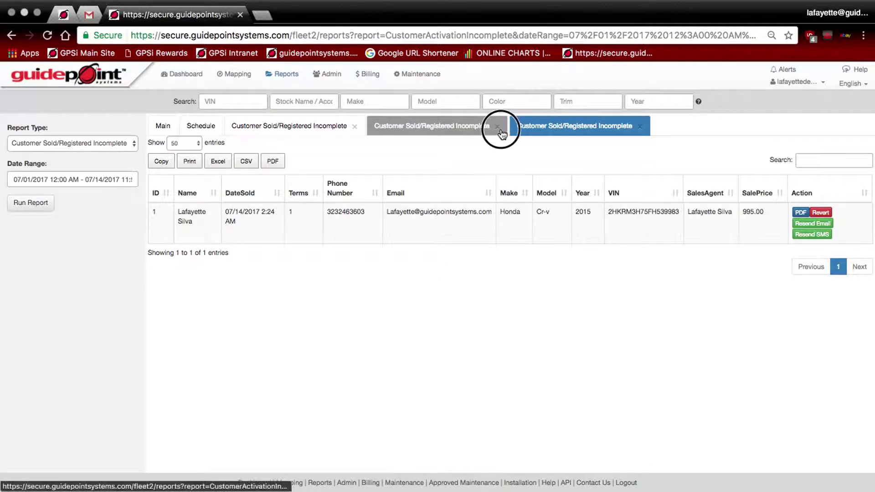
{"action": "left_click", "coordinate": [403, 128]}
{"action": "left_click", "coordinate": [355, 127]}
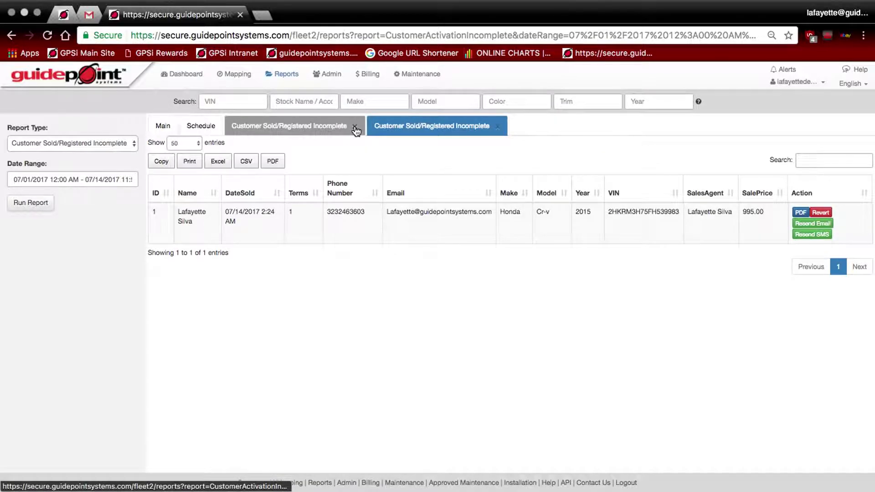
{"action": "left_click", "coordinate": [355, 127]}
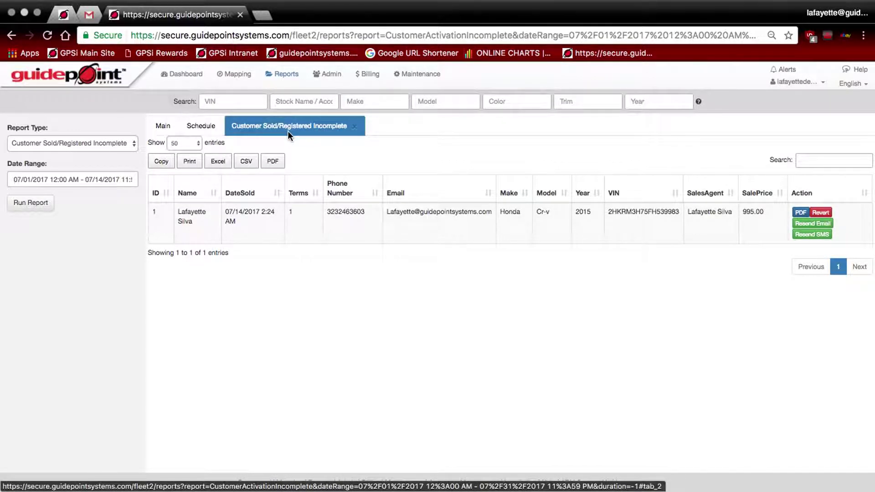
{"action": "left_click", "coordinate": [826, 213]}
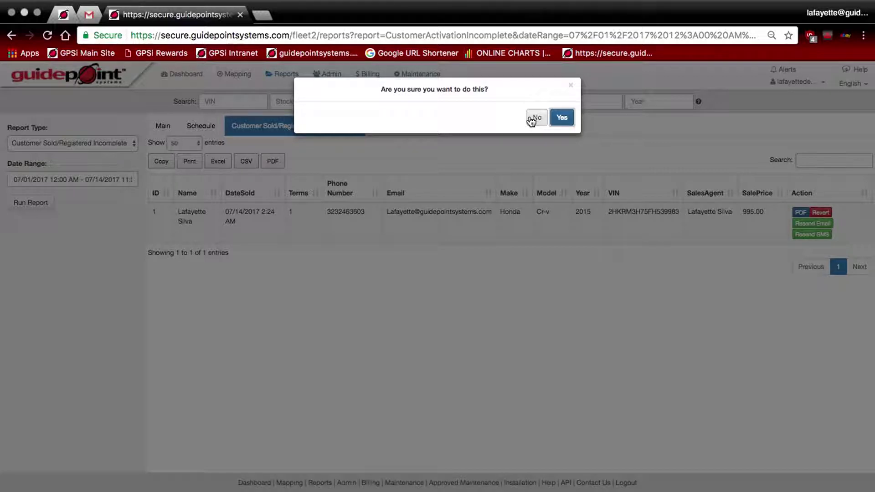
{"action": "left_click", "coordinate": [535, 117]}
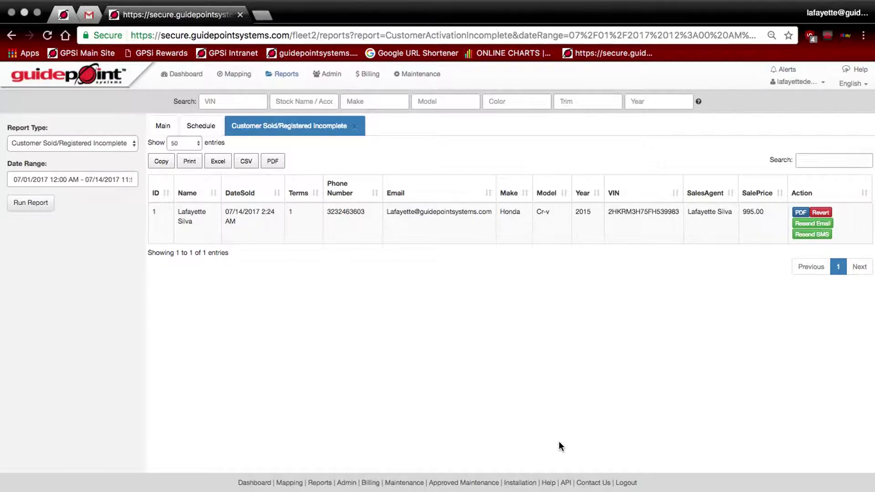
{"action": "mouse_move", "coordinate": [455, 489]}
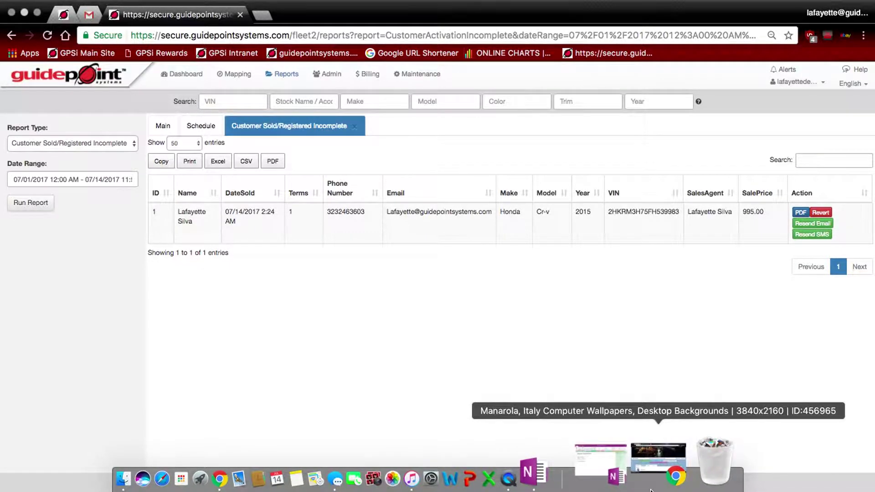
Bring QuickTime Player forward, then switch back to Google Chrome from the Dock
{"action": "left_click", "coordinate": [587, 484]}
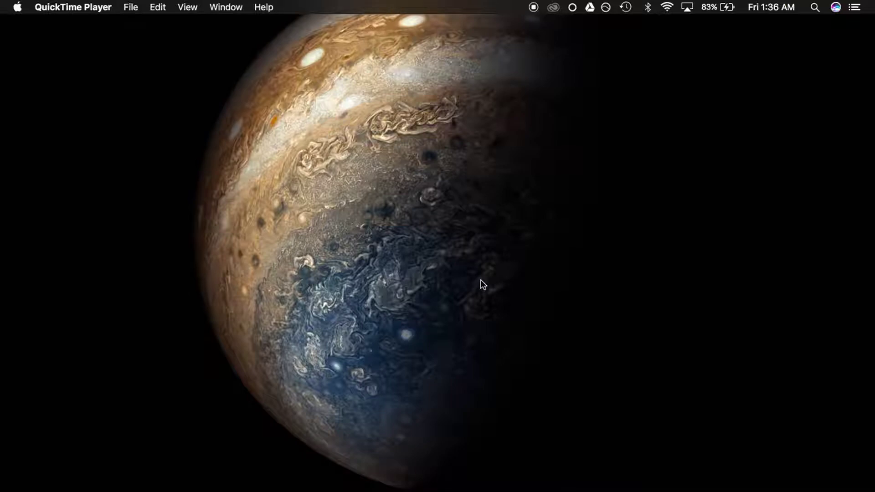
{"action": "mouse_move", "coordinate": [567, 474]}
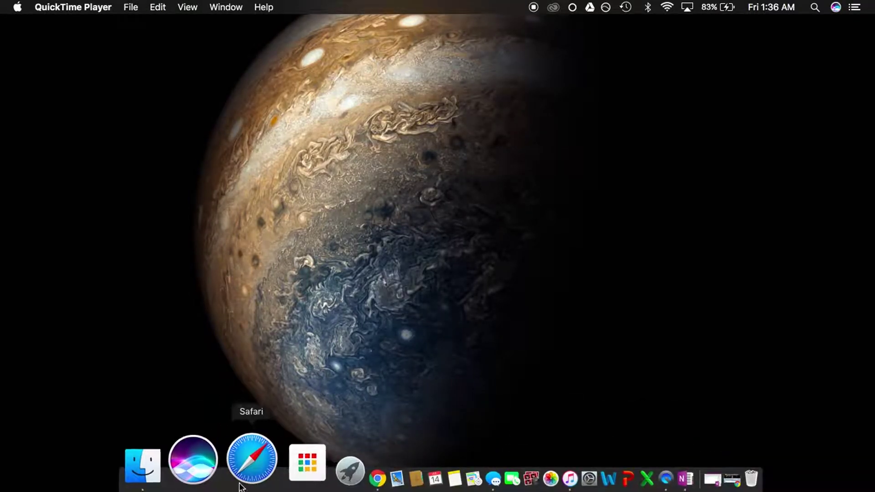
{"action": "left_click", "coordinate": [292, 474]}
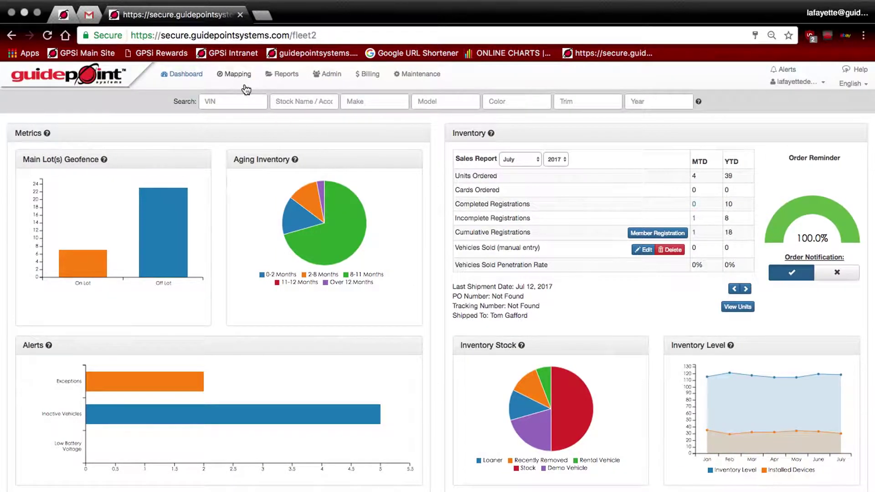
{"action": "left_click", "coordinate": [299, 101]}
{"action": "left_click", "coordinate": [378, 104]}
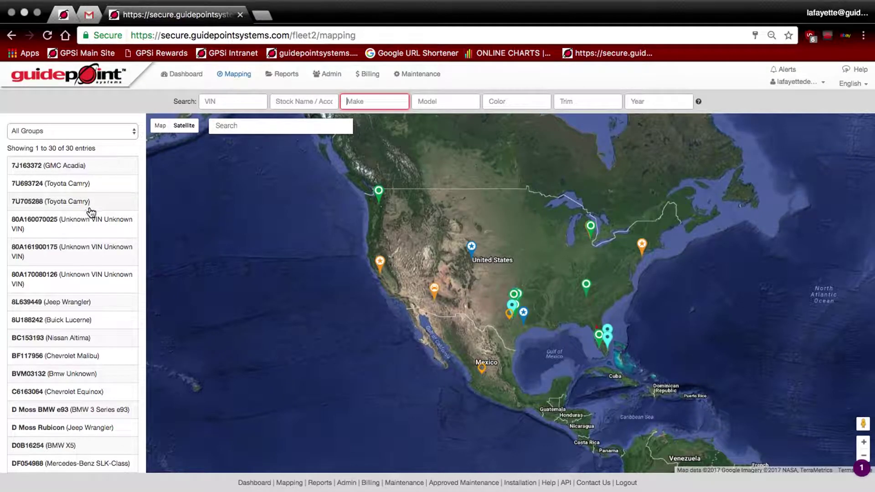
{"action": "left_click", "coordinate": [91, 205]}
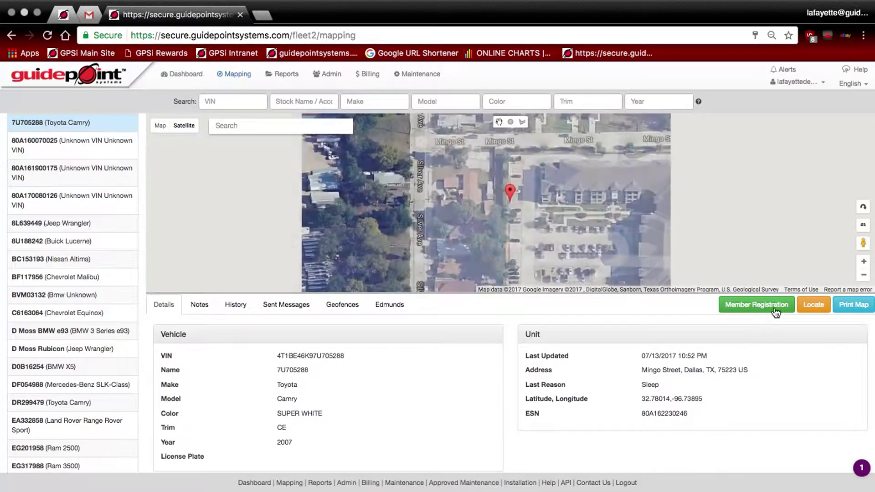
{"action": "left_click", "coordinate": [775, 306]}
Autofill the form from saved customer details, then correct the customer's first and last name
{"action": "left_click", "coordinate": [270, 138]}
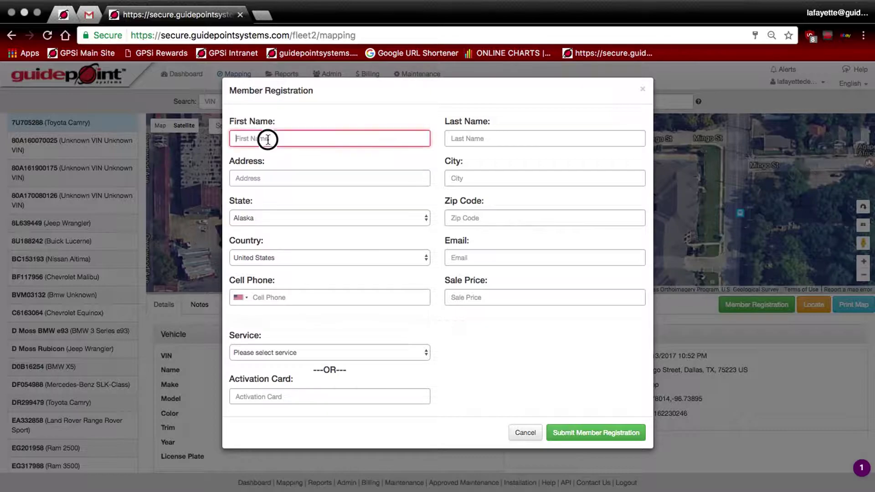
{"action": "type", "text": "Lafa"}
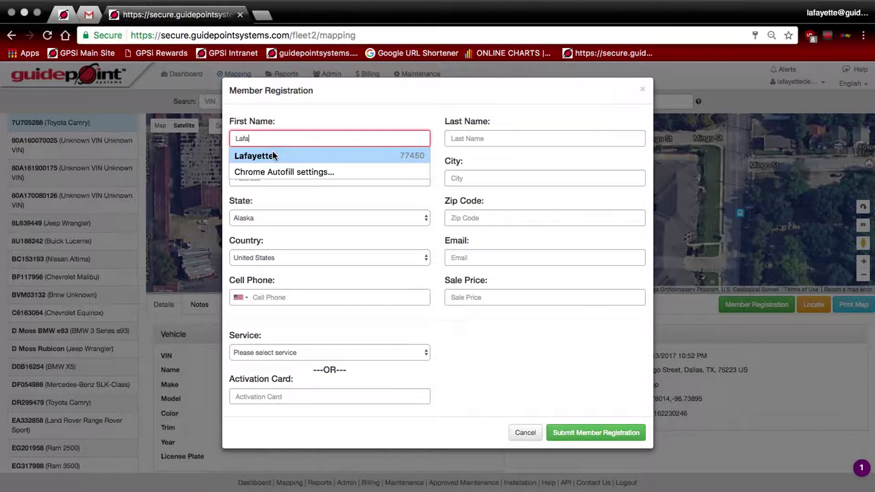
{"action": "left_click", "coordinate": [273, 152]}
{"action": "left_click", "coordinate": [390, 178]}
{"action": "key", "text": "BackSpace"}
{"action": "key", "text": "BackSpace"}
{"action": "key", "text": "BackSpace"}
{"action": "key", "text": "BackSpace"}
{"action": "key", "text": "BackSpace"}
{"action": "key", "text": "BackSpace"}
{"action": "key", "text": "BackSpace"}
{"action": "key", "text": "BackSpace"}
{"action": "key", "text": "BackSpace"}
{"action": "key", "text": "BackSpace"}
{"action": "key", "text": "BackSpace"}
{"action": "key", "text": "BackSpace"}
{"action": "key", "text": "BackSpace"}
{"action": "key", "text": "BackSpace"}
{"action": "key", "text": "BackSpace"}
{"action": "key", "text": "BackSpace"}
{"action": "key", "text": "BackSpace"}
{"action": "key", "text": "BackSpace"}
{"action": "key", "text": "BackSpace"}
{"action": "key", "text": "BackSpace"}
{"action": "key", "text": "BackSpace"}
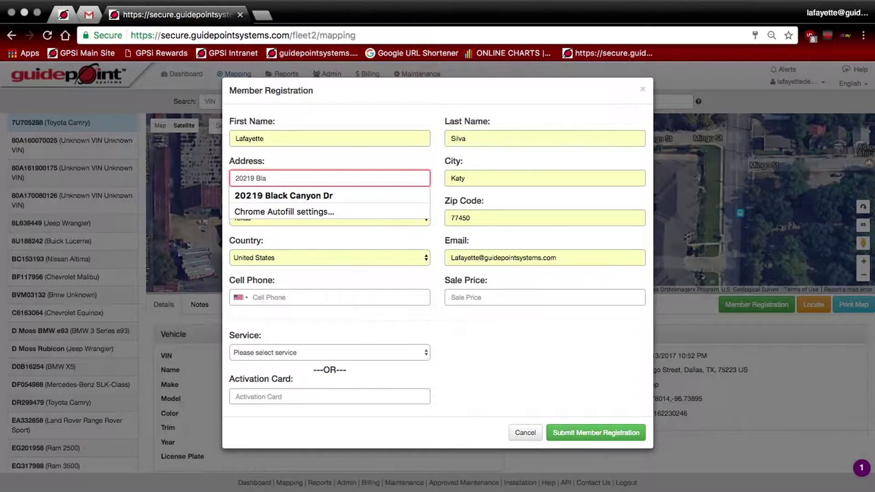
{"action": "left_click", "coordinate": [288, 131]}
{"action": "key", "text": "BackSpace"}
{"action": "key", "text": "BackSpace"}
{"action": "key", "text": "BackSpace"}
{"action": "key", "text": "BackSpace"}
{"action": "key", "text": "BackSpace"}
{"action": "key", "text": "BackSpace"}
{"action": "key", "text": "BackSpace"}
{"action": "key", "text": "BackSpace"}
{"action": "key", "text": "BackSpace"}
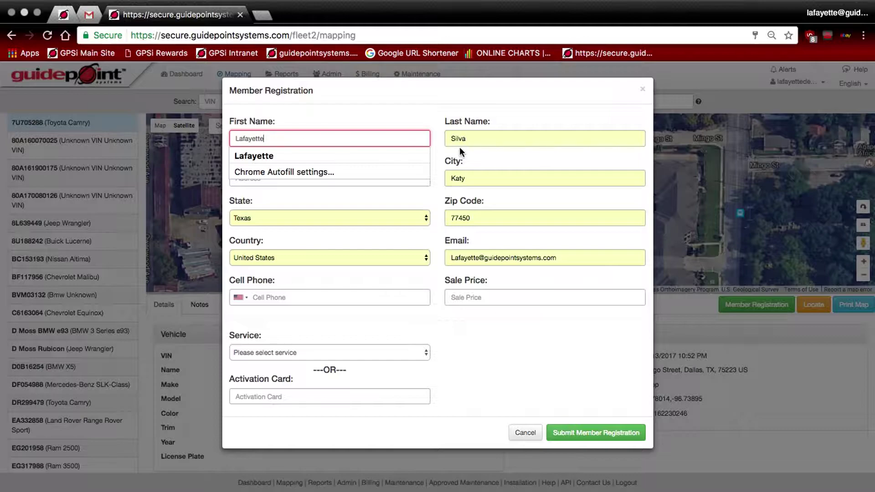
{"action": "left_click", "coordinate": [483, 139]}
{"action": "key", "text": "BackSpace"}
{"action": "key", "text": "BackSpace"}
{"action": "key", "text": "BackSpace"}
{"action": "key", "text": "BackSpace"}
{"action": "key", "text": "BackSpace"}
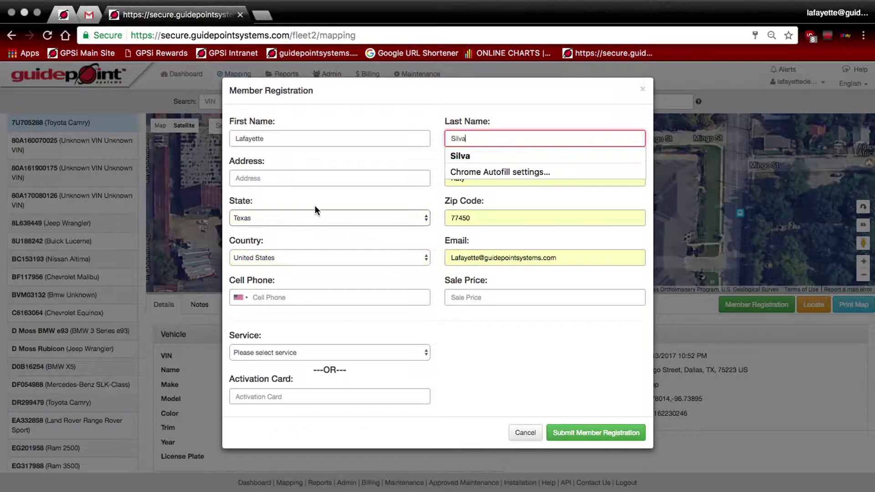
{"action": "left_click", "coordinate": [336, 173]}
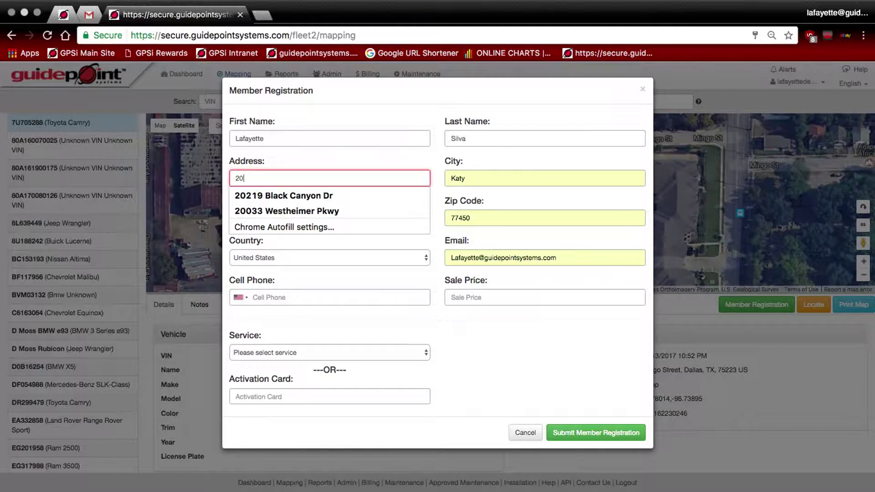
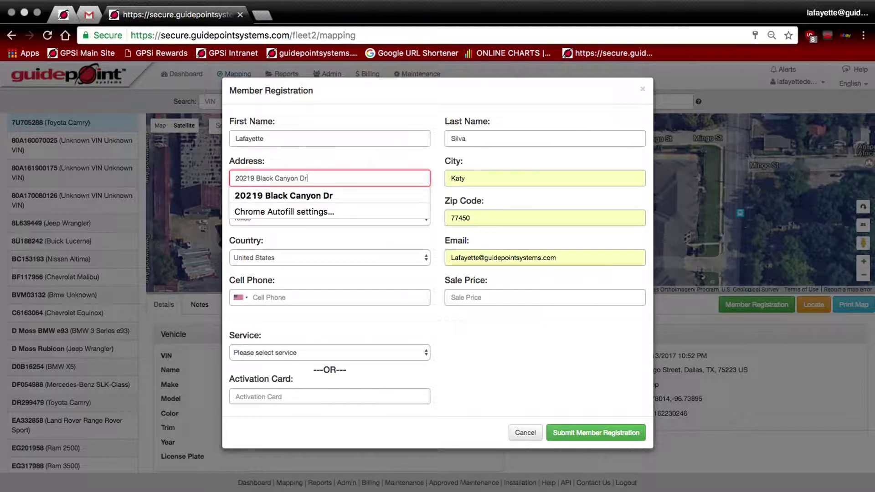
Enter the customer's street address, city, state and zip code
{"action": "double_click", "coordinate": [514, 179]}
{"action": "key", "text": "BackSpace"}
{"action": "type", "text": "Katy"}
{"action": "left_click", "coordinate": [405, 215]}
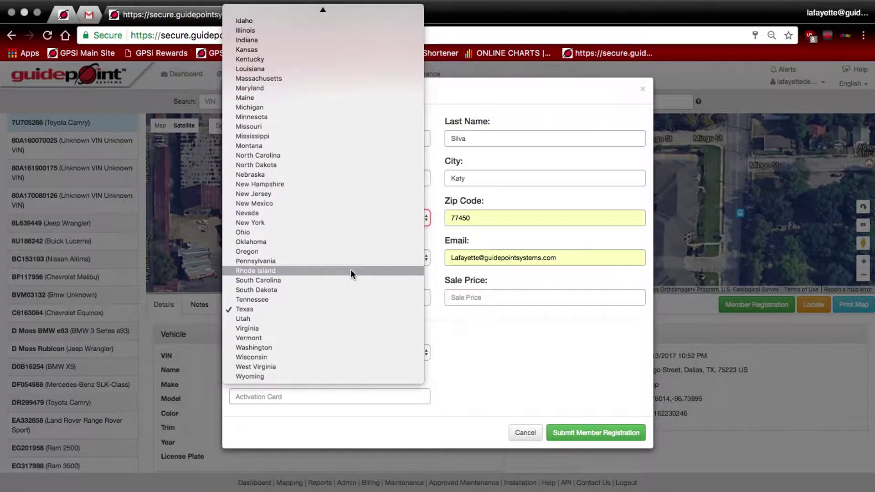
{"action": "left_click", "coordinate": [354, 307]}
{"action": "left_click", "coordinate": [499, 220]}
{"action": "key", "text": "BackSpace"}
{"action": "key", "text": "BackSpace"}
{"action": "key", "text": "BackSpace"}
{"action": "key", "text": "BackSpace"}
{"action": "key", "text": "BackSpace"}
{"action": "type", "text": "77450"}
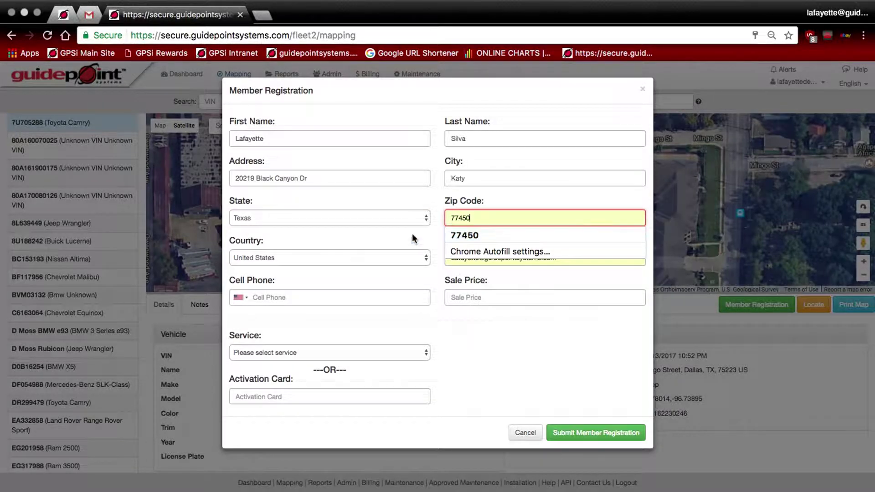
{"action": "left_click", "coordinate": [483, 276]}
Replace the autofilled e-mail with the customer's address and enter their cell phone number
{"action": "left_click", "coordinate": [546, 256]}
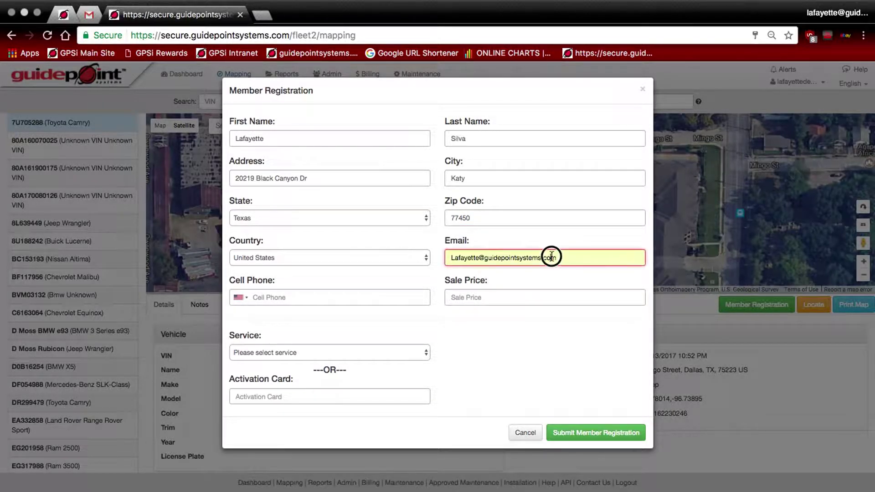
{"action": "key", "text": "super+a"}
{"action": "key", "text": "BackSpace"}
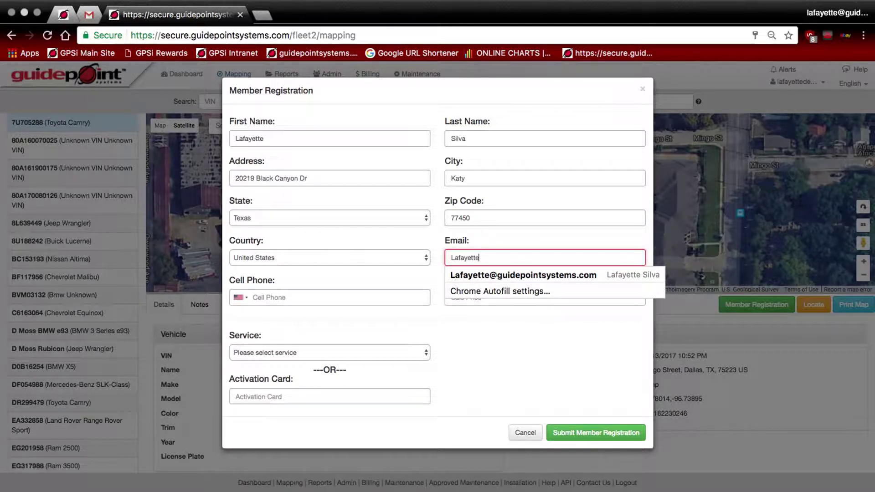
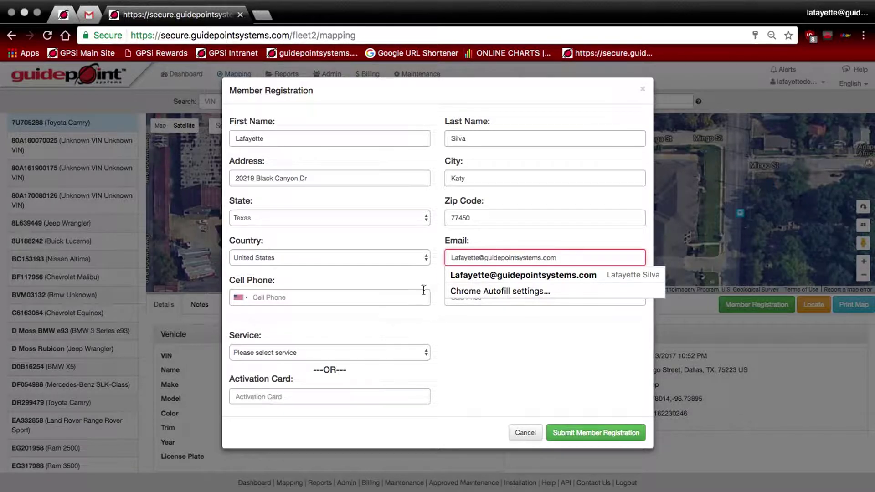
{"action": "left_click", "coordinate": [396, 302]}
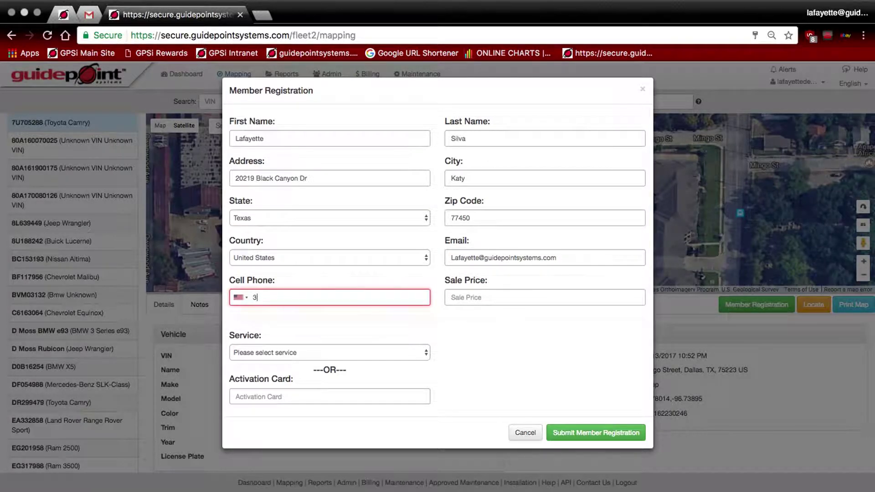
Set the sale price to 995 and select the Trak-100 service plan
{"action": "left_click", "coordinate": [505, 299]}
{"action": "type", "text": "995"}
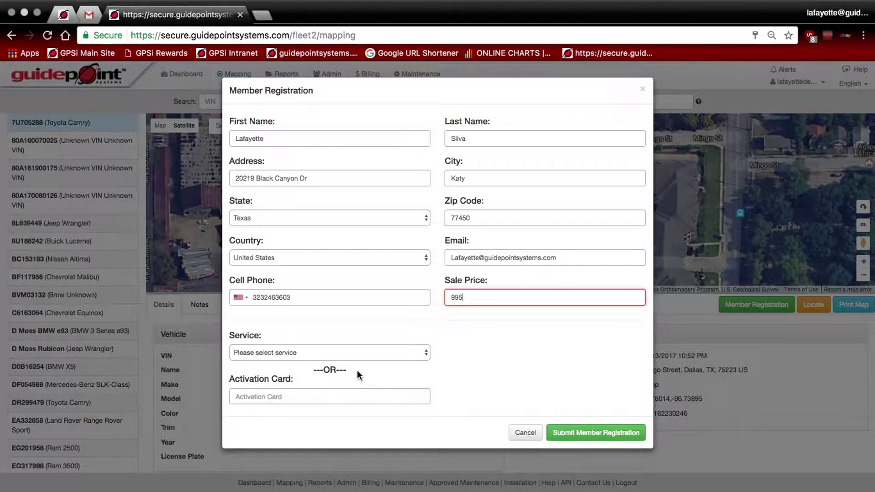
{"action": "left_click", "coordinate": [374, 357]}
{"action": "left_click", "coordinate": [373, 362]}
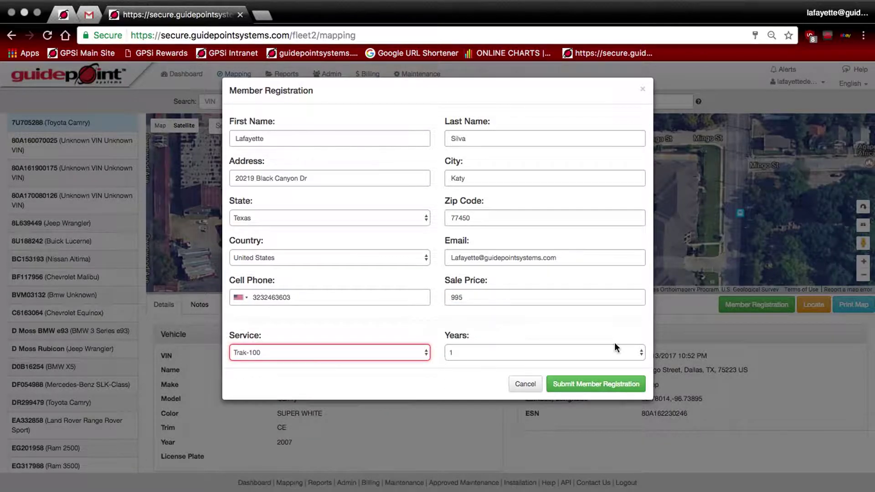
Cancel the member registration at its confirmation and close the form without submitting
{"action": "left_click", "coordinate": [629, 388]}
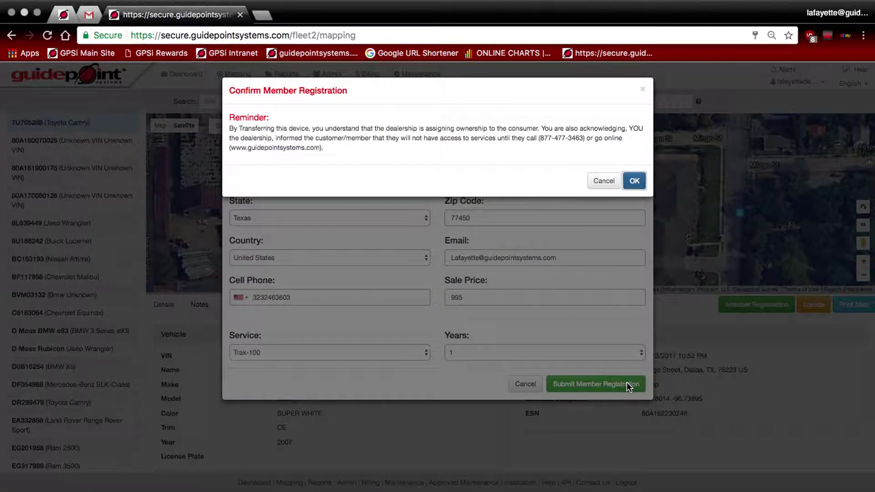
{"action": "left_click", "coordinate": [602, 186]}
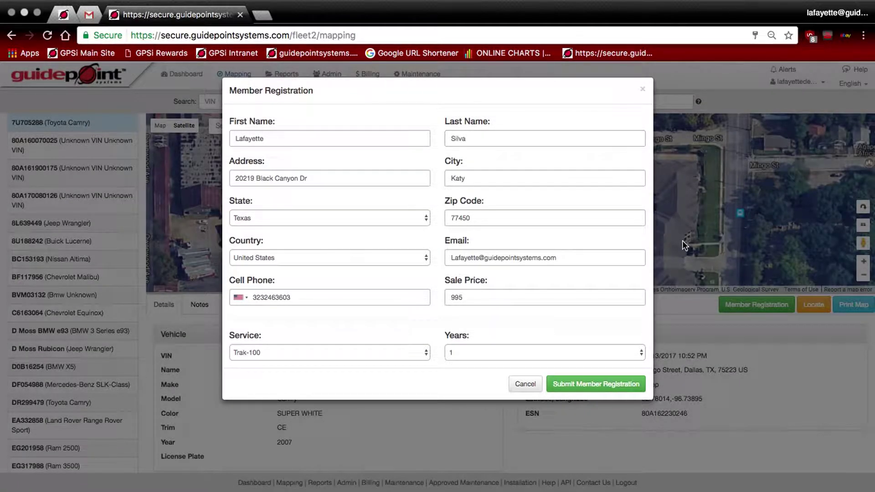
{"action": "left_click", "coordinate": [526, 384]}
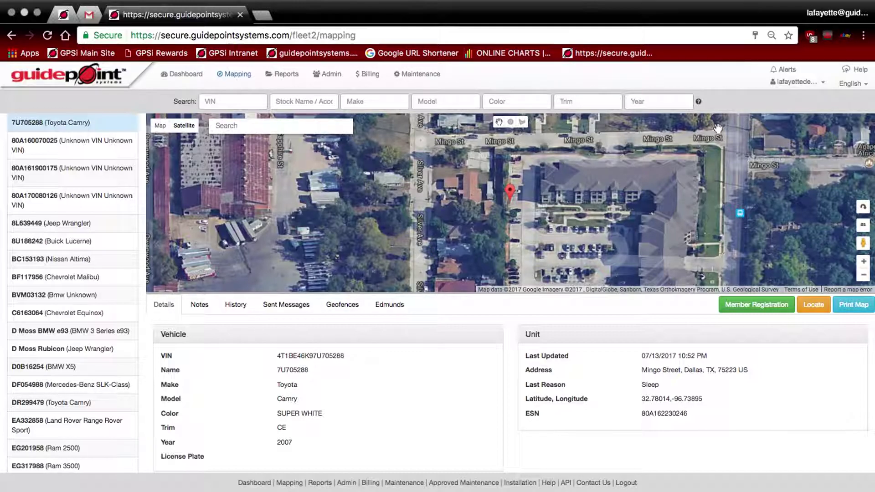
Log out of the dealer portal from the account menu
{"action": "left_click", "coordinate": [799, 86]}
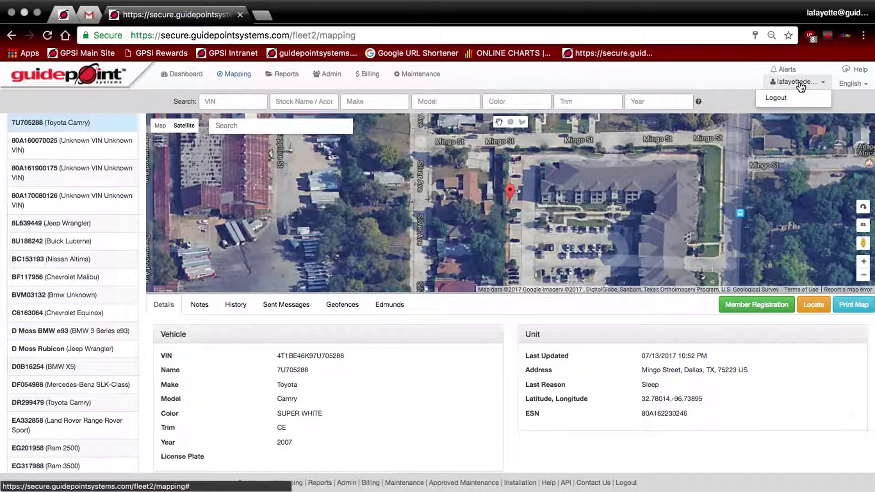
{"action": "left_click", "coordinate": [777, 97]}
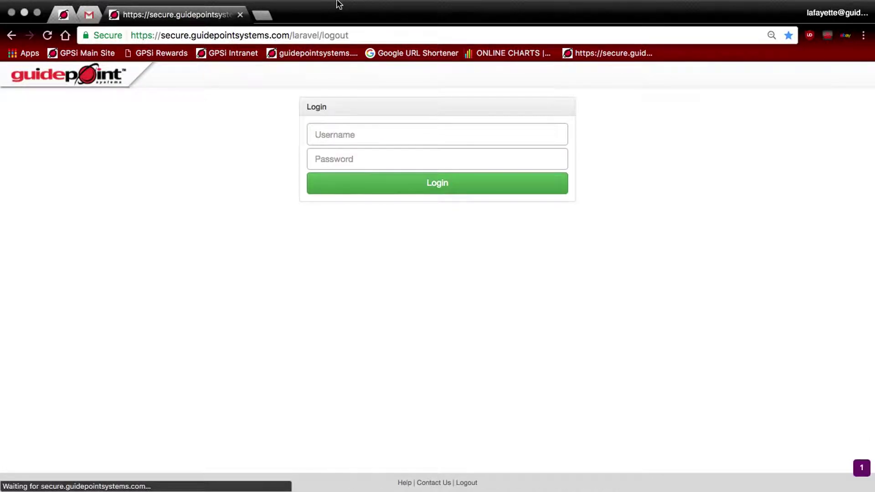
{"action": "mouse_move", "coordinate": [200, 486]}
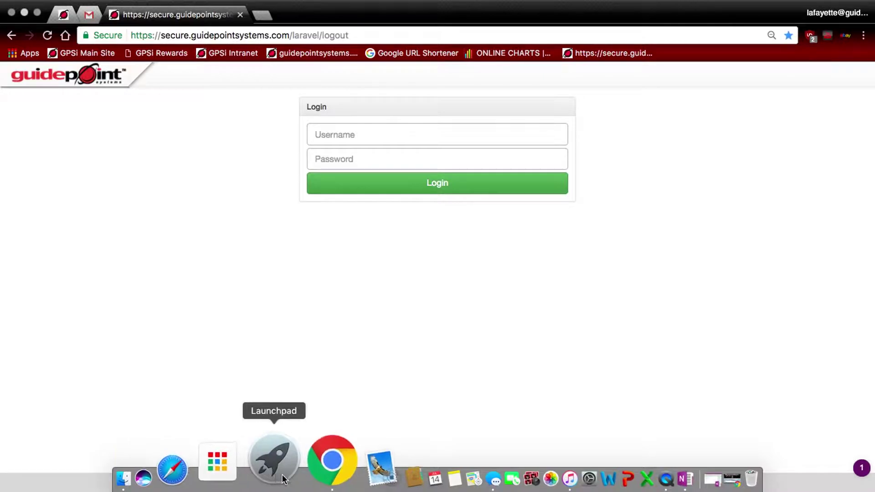
Switch to QuickTime Player to show the iPhone screen with the stopwatch at 00:00.00
{"action": "left_click", "coordinate": [587, 472]}
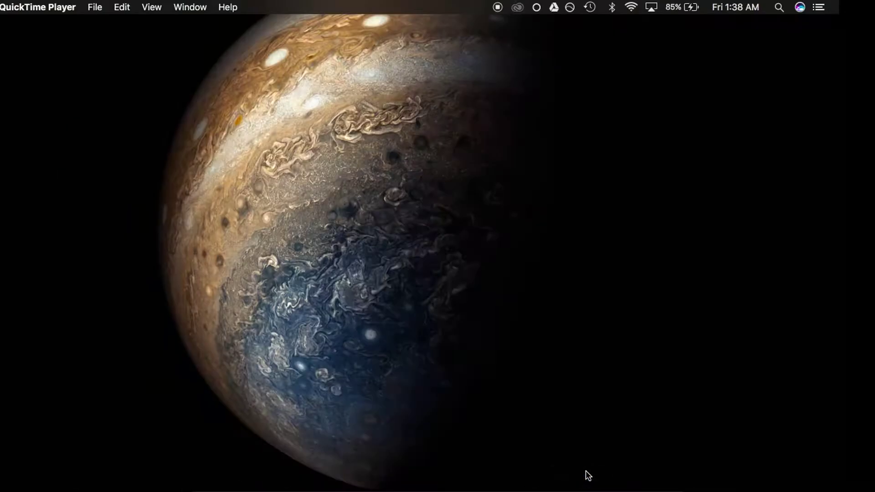
{"action": "left_click", "coordinate": [498, 7]}
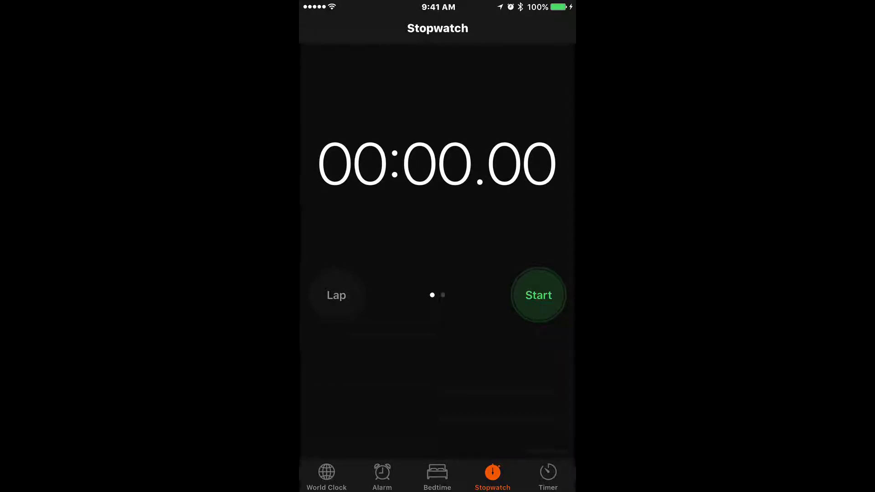
Start the stopwatch, then open the GPSi text's goo.gl registration link from Notification Center
{"action": "left_click", "coordinate": [539, 295]}
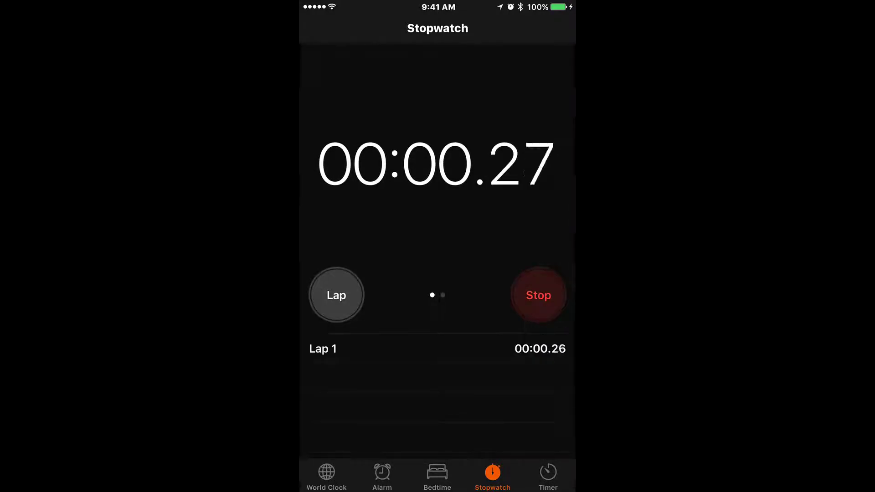
{"action": "left_click_drag", "start_coordinate": [438, 2], "coordinate": [438, 319]}
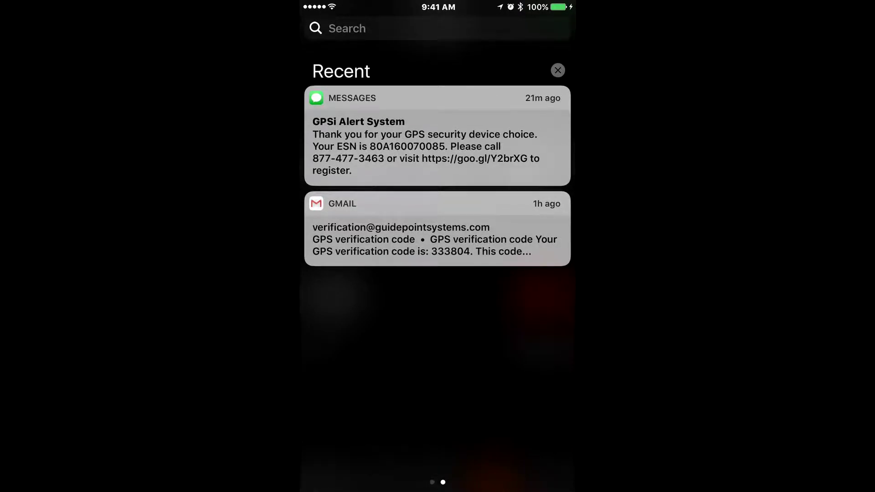
{"action": "left_click", "coordinate": [423, 142]}
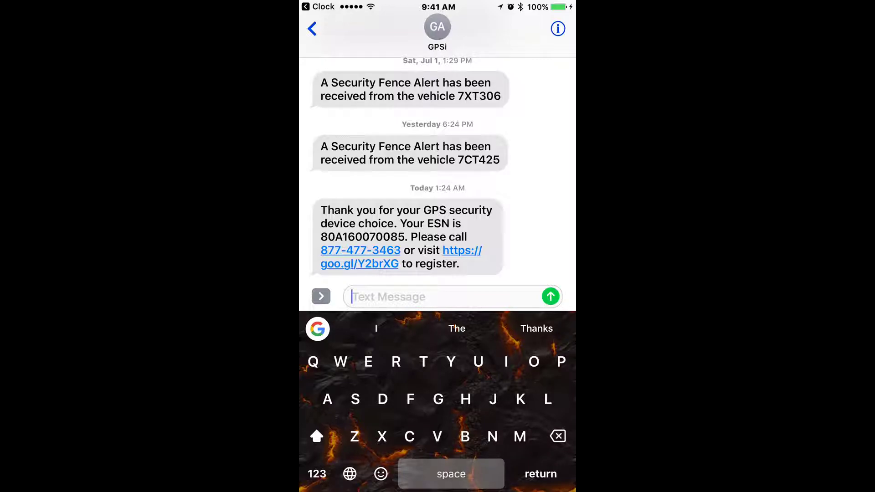
{"action": "left_click", "coordinate": [359, 264]}
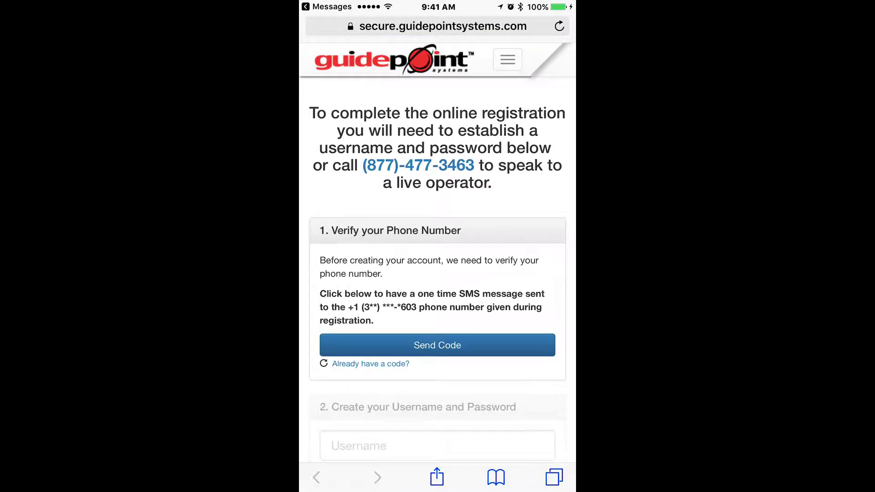
Request an SMS code and submit the received verification code to confirm the phone number
{"action": "scroll", "coordinate": [438, 253], "scroll_direction": "down", "scroll_amount": 1}
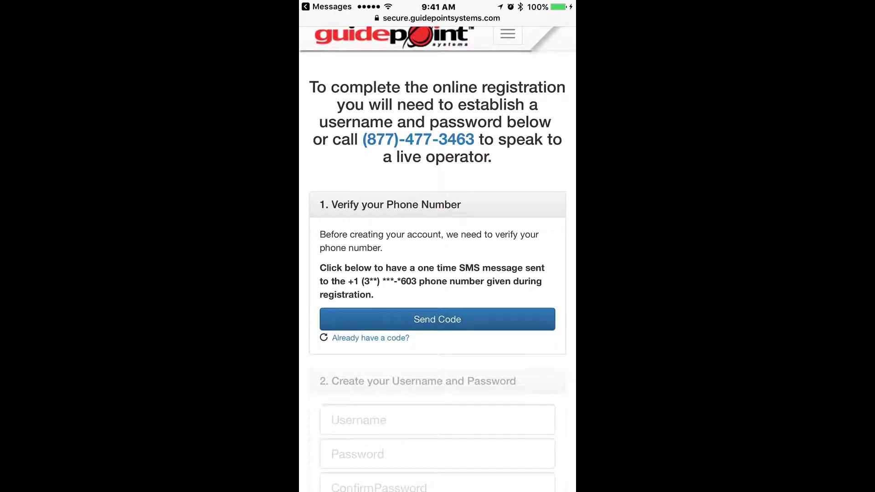
{"action": "scroll", "coordinate": [438, 253], "scroll_direction": "down", "scroll_amount": 1}
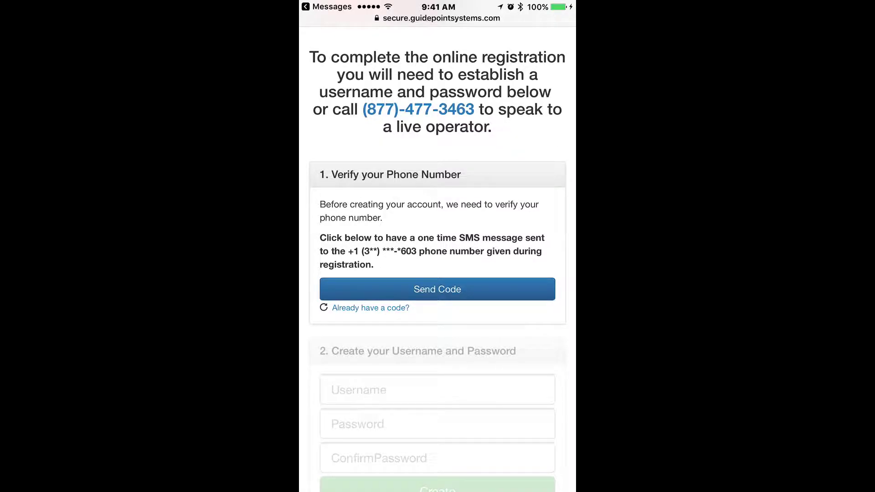
{"action": "scroll", "coordinate": [437, 252], "scroll_direction": "down", "scroll_amount": 2}
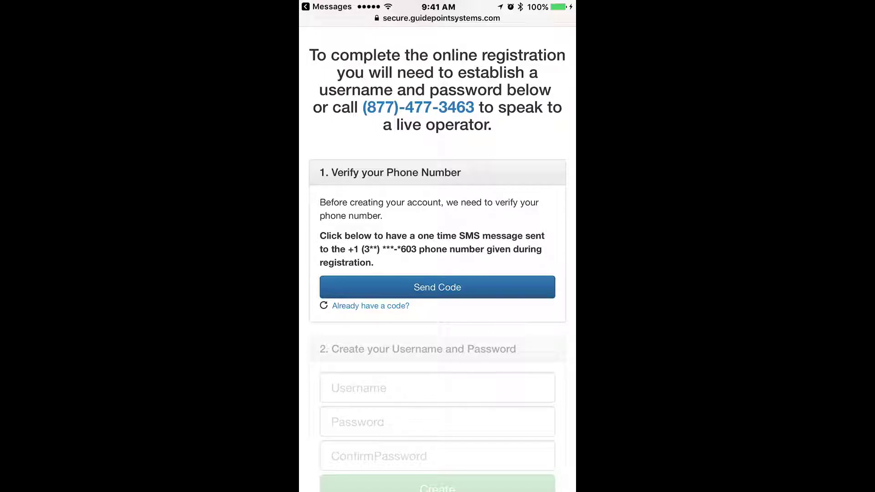
{"action": "left_click", "coordinate": [438, 287]}
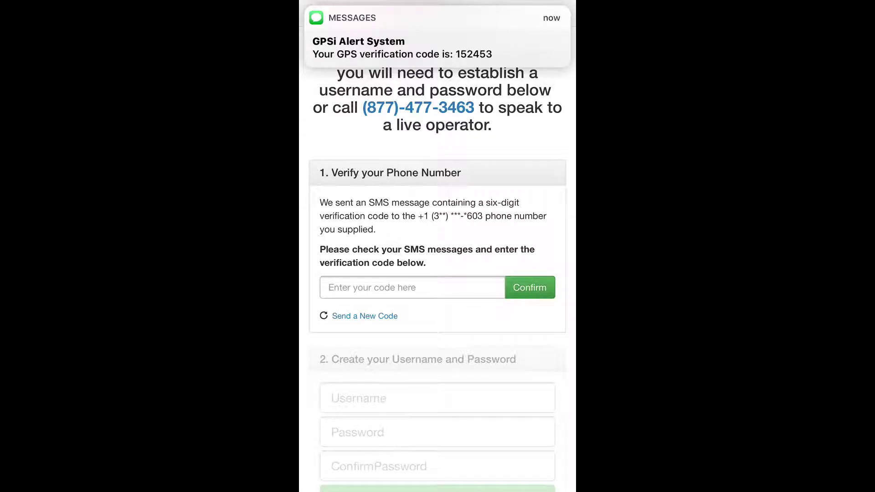
{"action": "left_click", "coordinate": [413, 287]}
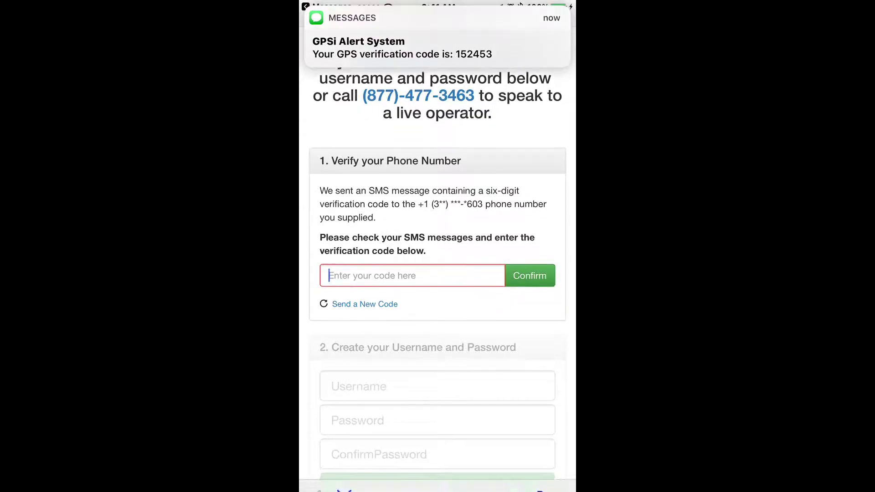
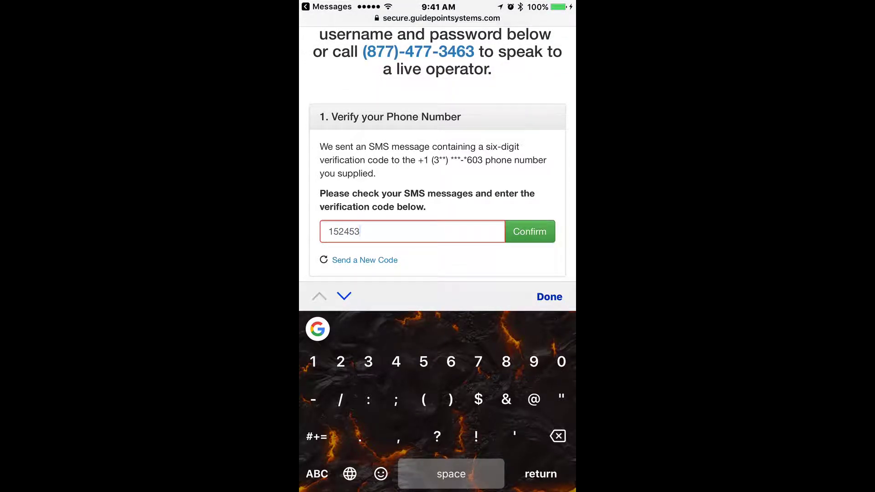
{"action": "key", "text": "Return"}
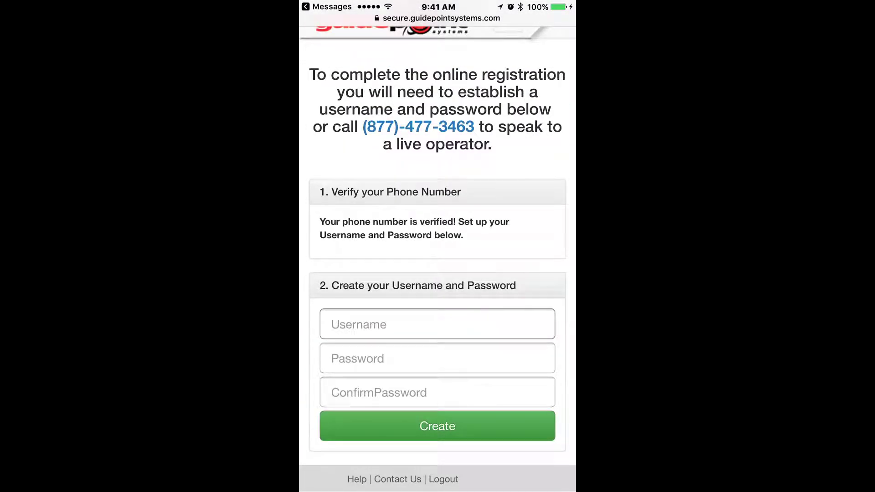
Enter a username and password, create the account, and decline saving the password
{"action": "left_click", "coordinate": [438, 324]}
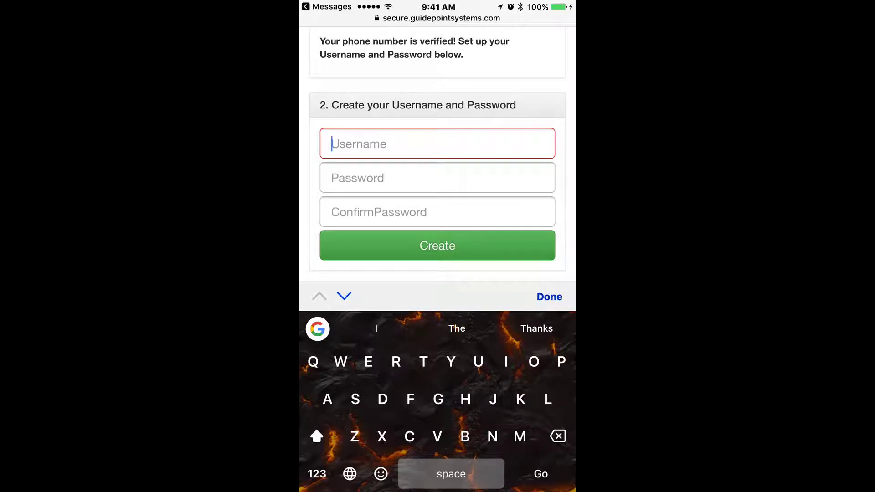
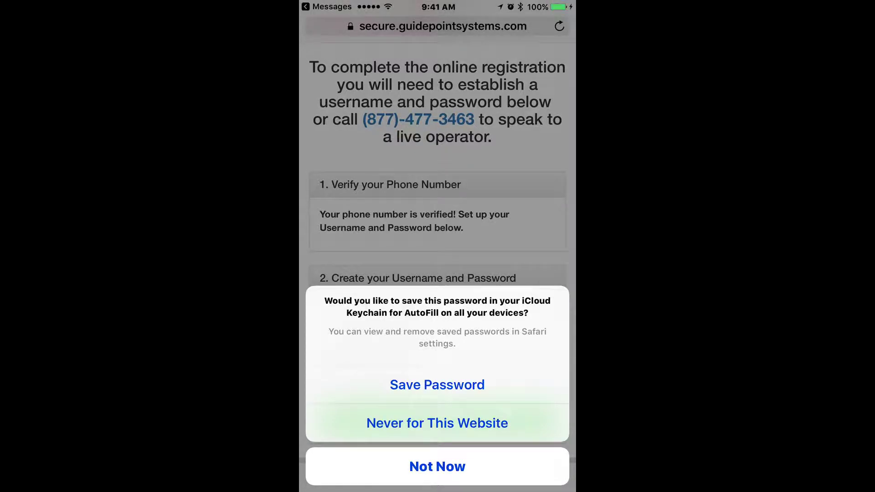
{"action": "left_click", "coordinate": [437, 466]}
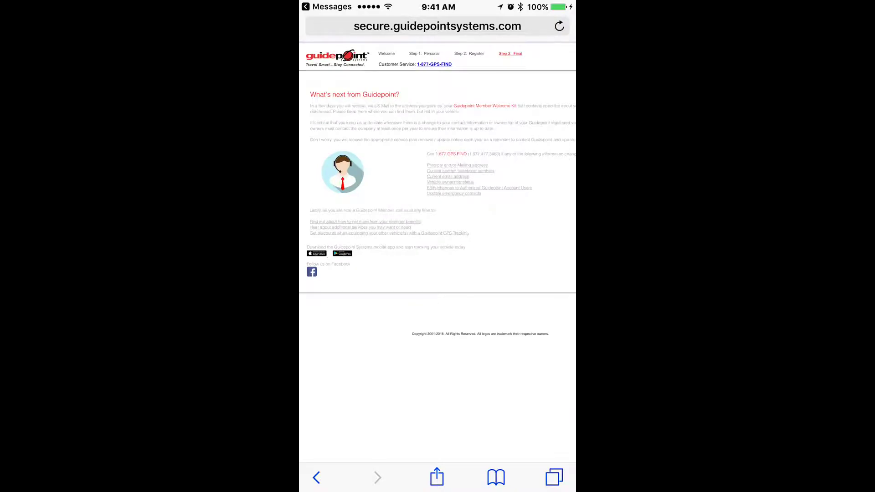
Scroll the Step 3 page to its download links and follow the Download on the App Store badge
{"action": "scroll", "coordinate": [437, 181], "scroll_direction": "up", "scroll_amount": 5}
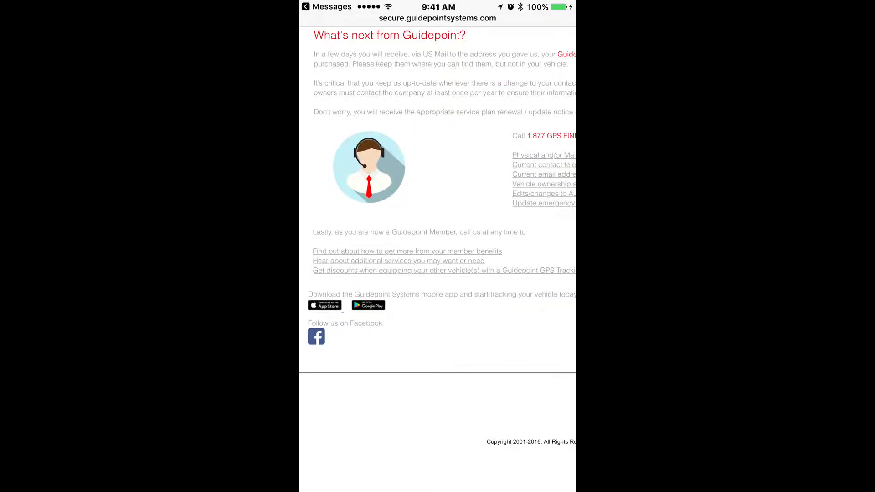
{"action": "scroll", "coordinate": [437, 182], "scroll_direction": "up", "scroll_amount": 3}
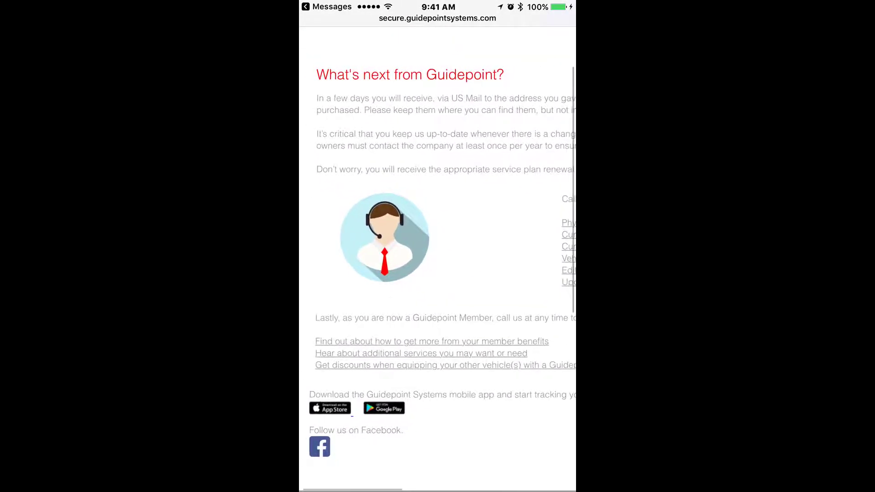
{"action": "scroll", "coordinate": [438, 237], "scroll_direction": "down", "scroll_amount": 3}
{"action": "scroll", "coordinate": [437, 237], "scroll_direction": "right", "scroll_amount": 2}
{"action": "scroll", "coordinate": [437, 237], "scroll_direction": "right", "scroll_amount": 2}
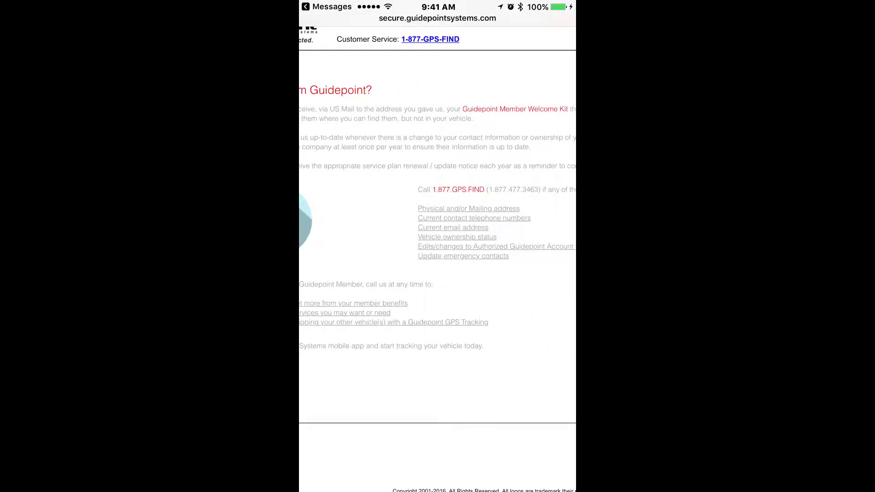
{"action": "scroll", "coordinate": [437, 237], "scroll_direction": "right", "scroll_amount": 2}
{"action": "scroll", "coordinate": [437, 237], "scroll_direction": "right", "scroll_amount": 4}
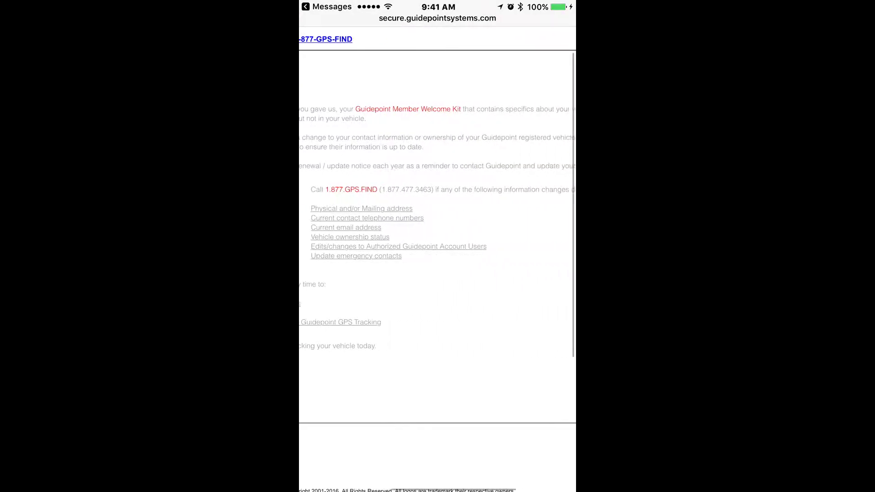
{"action": "scroll", "coordinate": [437, 237], "scroll_direction": "left", "scroll_amount": 5}
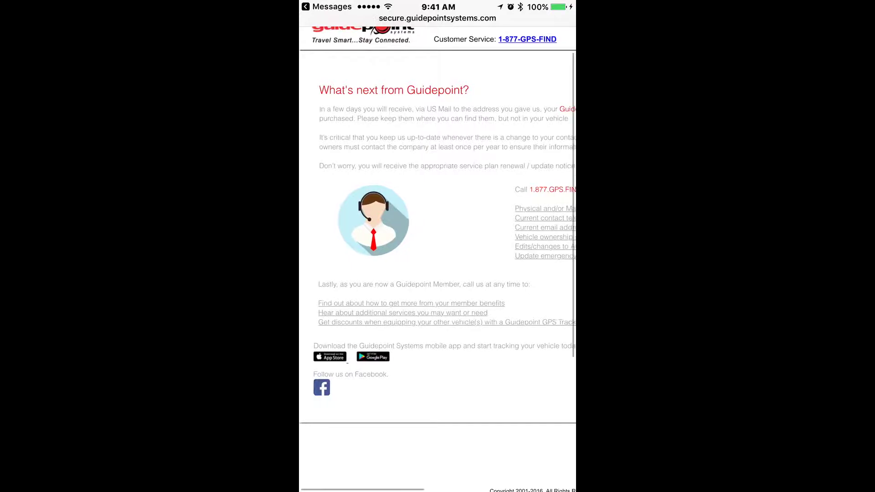
{"action": "scroll", "coordinate": [438, 237], "scroll_direction": "down", "scroll_amount": 2}
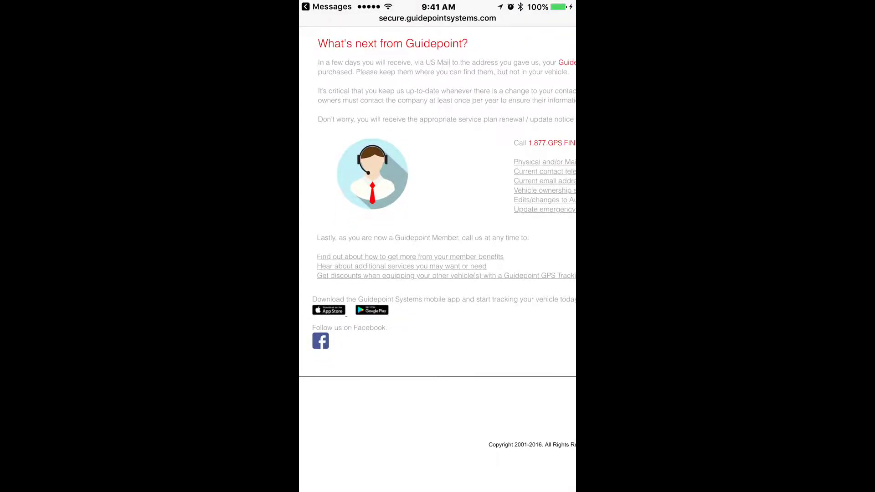
{"action": "scroll", "coordinate": [438, 273], "scroll_direction": "up", "scroll_amount": 5}
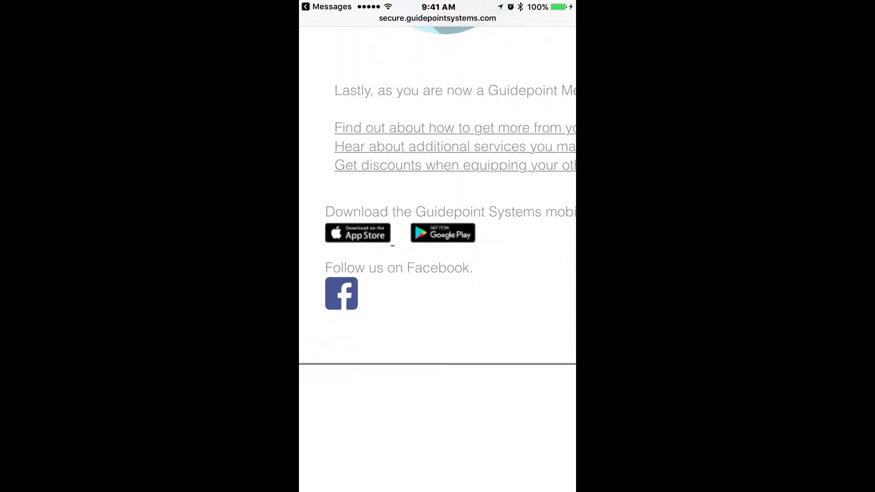
{"action": "left_click", "coordinate": [358, 233]}
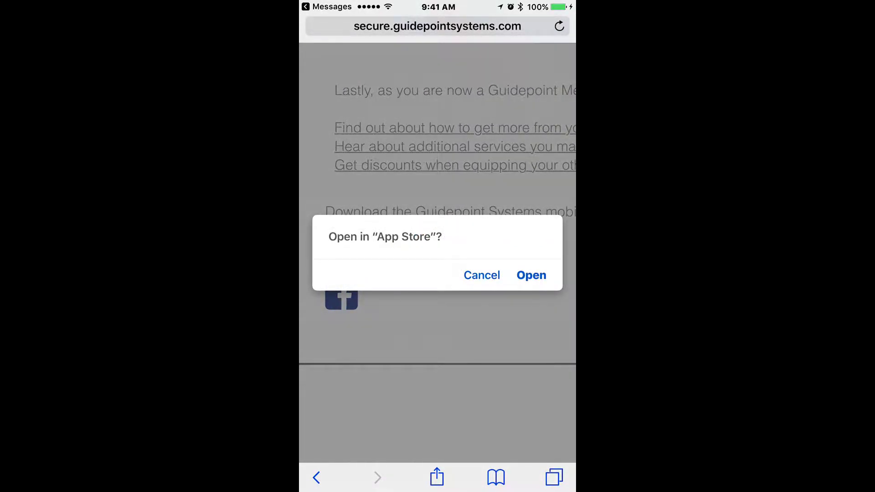
Open the Guidepoint DEALER App Store listing, then go back and follow the Google Play link instead
{"action": "left_click", "coordinate": [531, 276]}
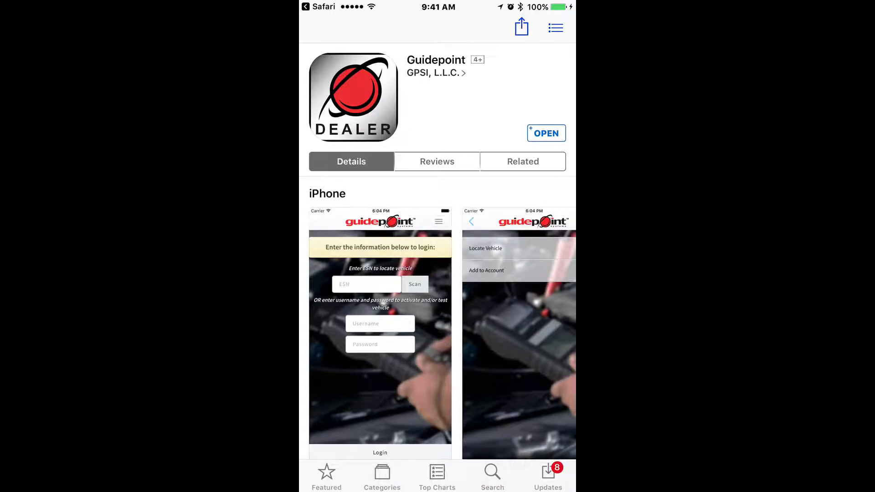
{"action": "left_click", "coordinate": [319, 7]}
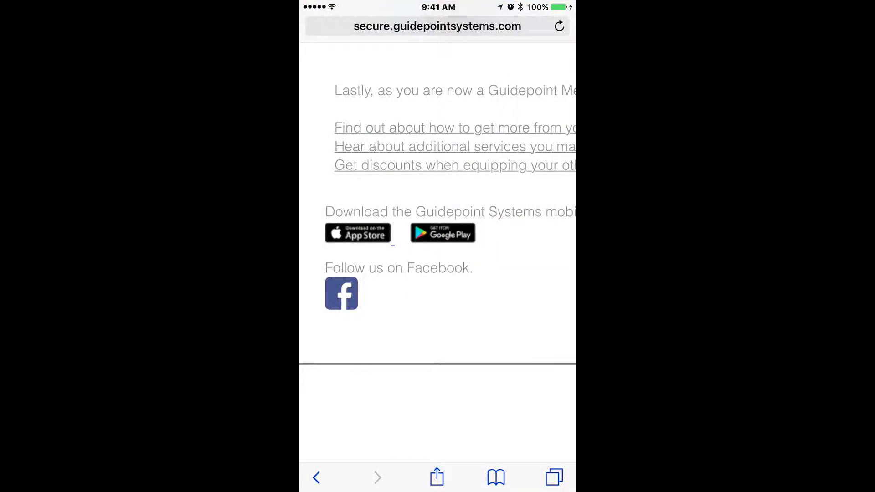
{"action": "left_click", "coordinate": [443, 233]}
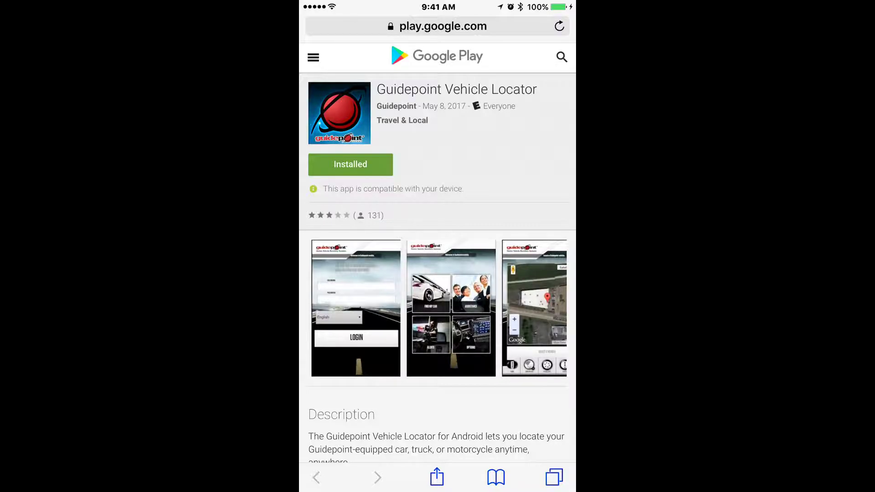
Move between Safari's tabs, the App Store and the Google Play page using the app switcher
{"action": "left_click", "coordinate": [554, 477]}
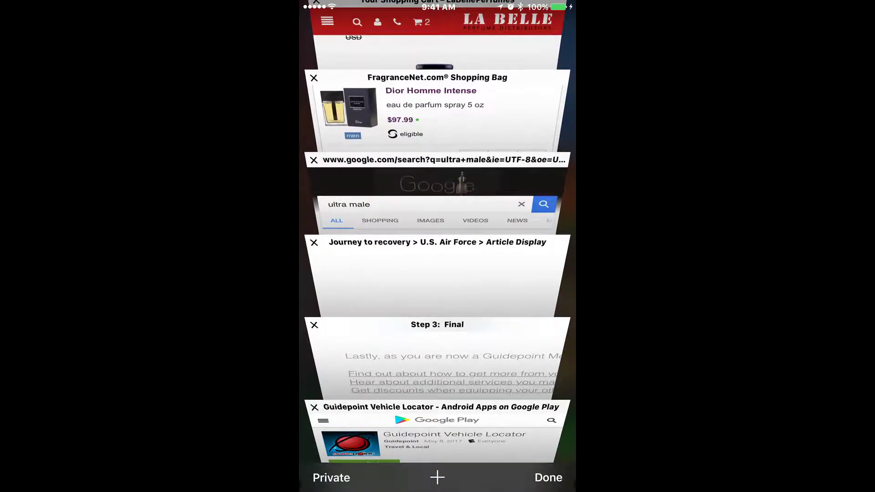
{"action": "left_click", "coordinate": [548, 478]}
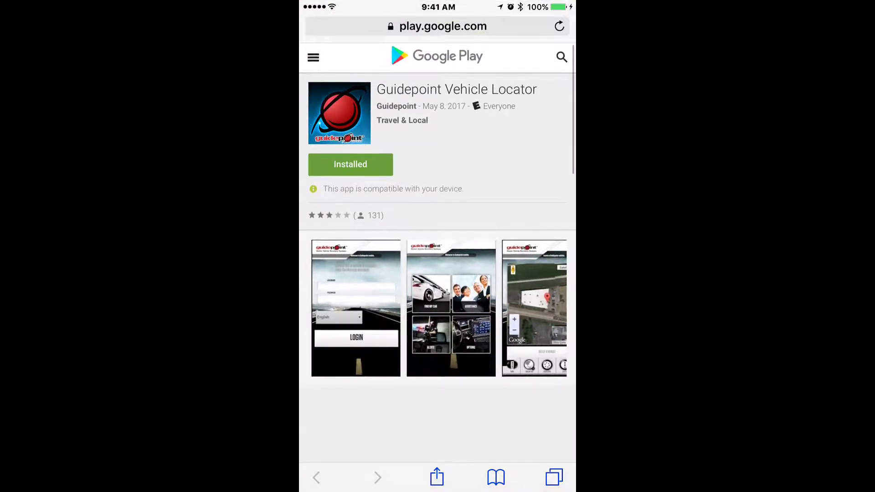
{"action": "key", "text": "Home"}
{"action": "key", "text": "Home"}
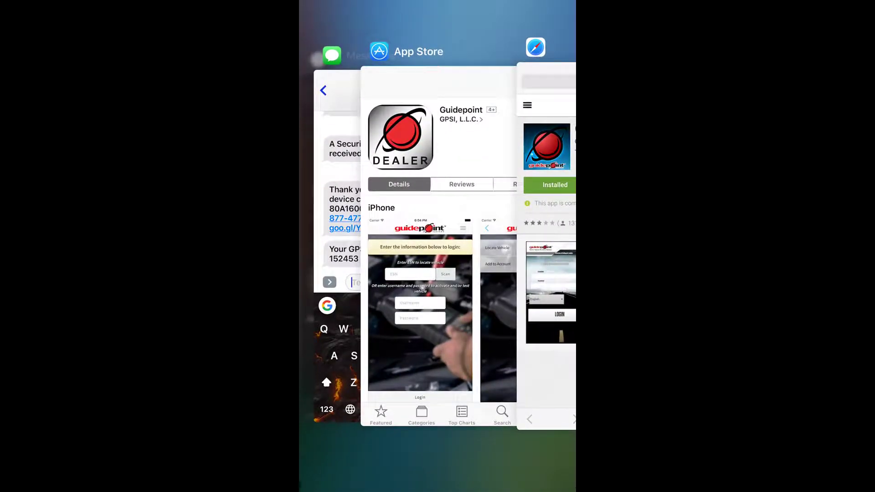
{"action": "left_click", "coordinate": [439, 247]}
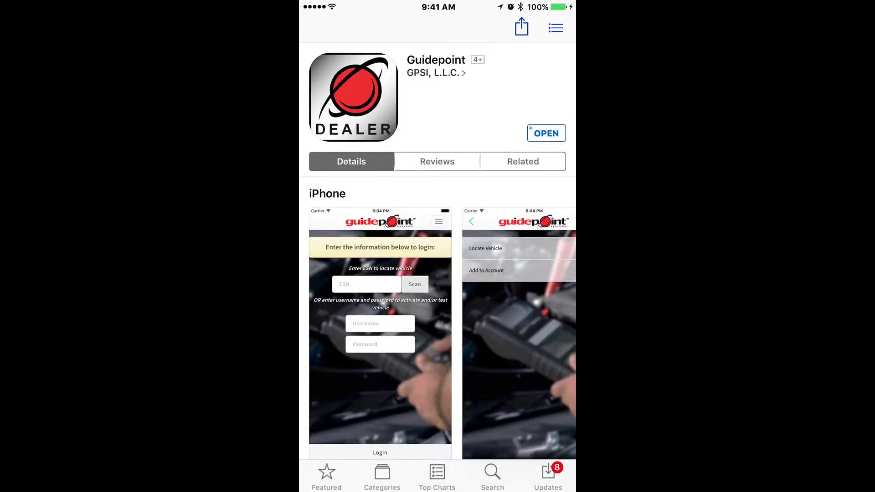
{"action": "key", "text": "Home"}
{"action": "key", "text": "Home"}
{"action": "left_click", "coordinate": [439, 237]}
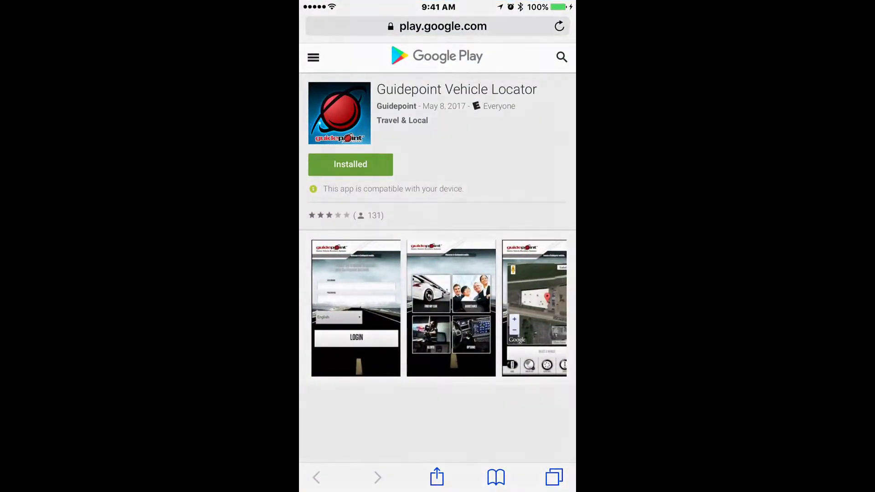
Return to the Step 3: Final tab and reopen the Guidepoint DEALER App Store listing
{"action": "left_click", "coordinate": [555, 477]}
{"action": "scroll", "coordinate": [438, 247], "scroll_direction": "up", "scroll_amount": 3}
{"action": "left_click", "coordinate": [437, 410]}
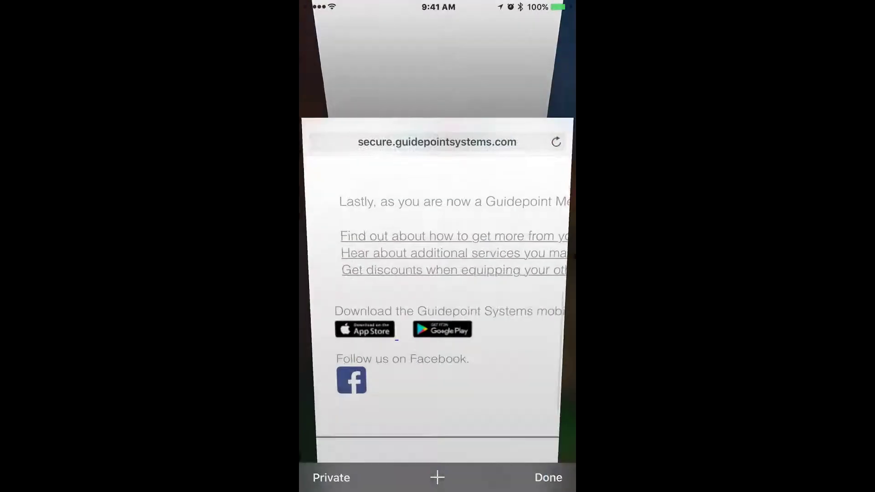
{"action": "left_click", "coordinate": [357, 233]}
{"action": "left_click", "coordinate": [531, 273]}
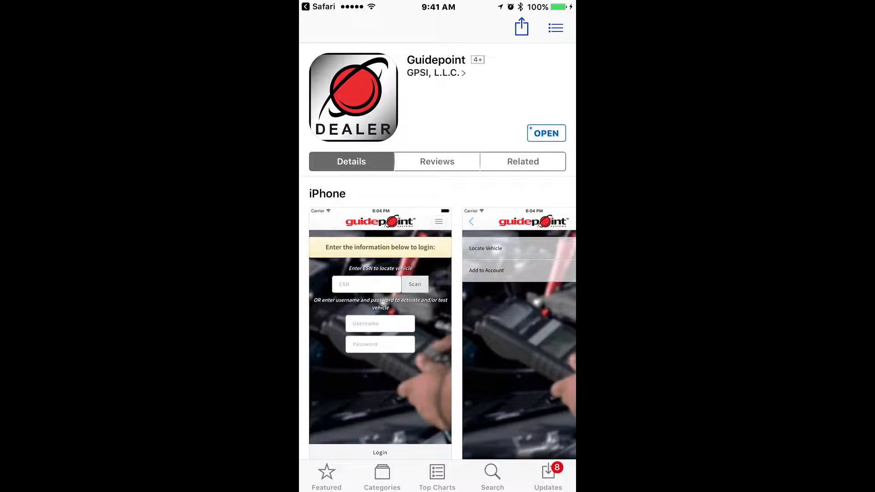
Start an App Store search by typing 'guide' into the search bar
{"action": "left_click", "coordinate": [492, 476]}
{"action": "left_click", "coordinate": [437, 28]}
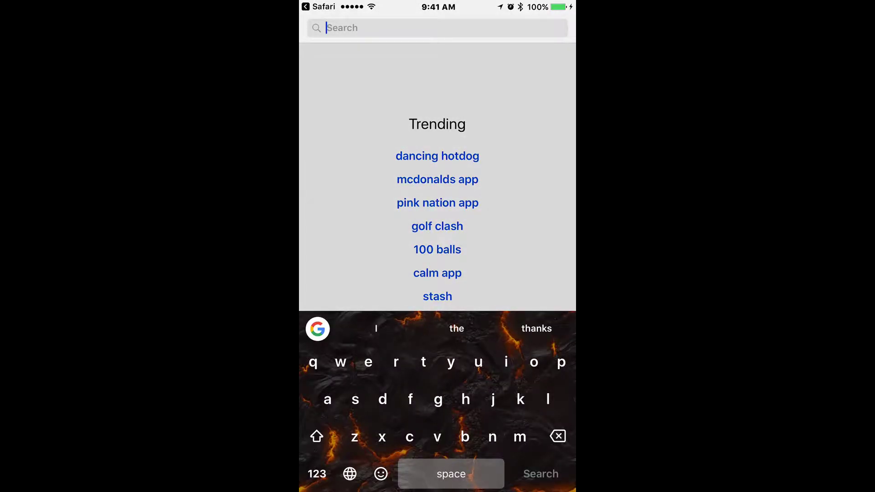
{"action": "type", "text": "guidr"}
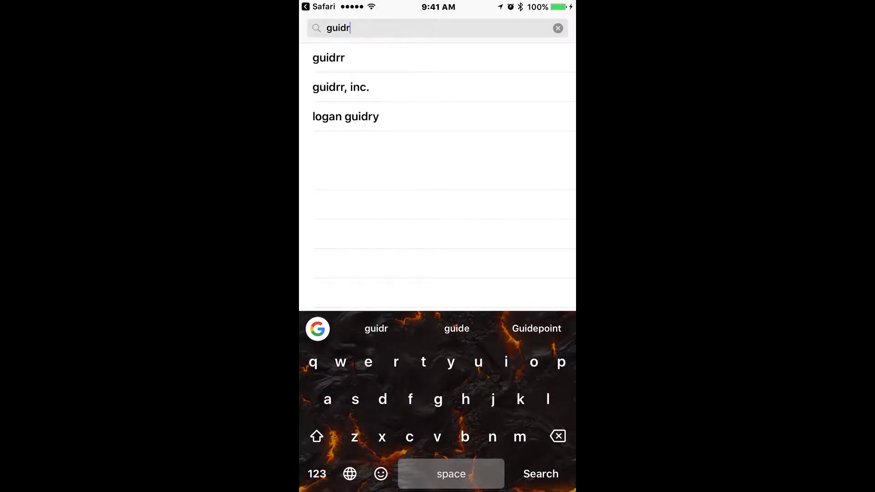
{"action": "key", "text": "BackSpace"}
{"action": "type", "text": "e"}
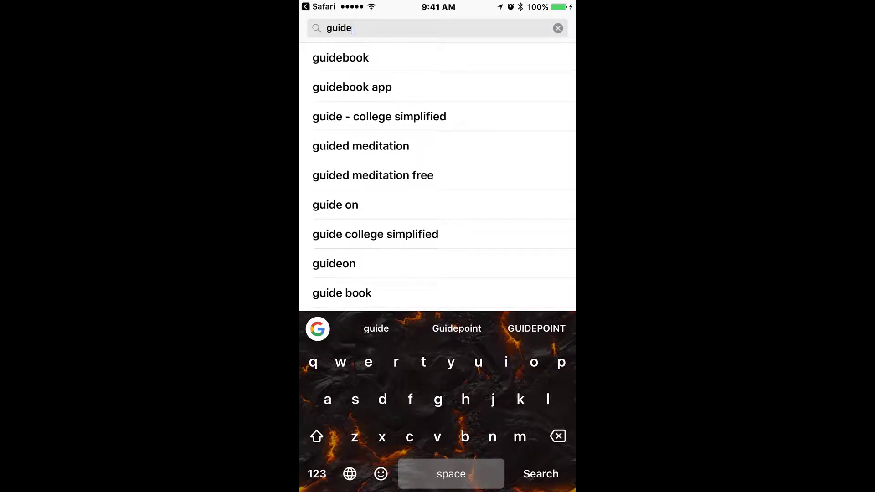
{"action": "left_click", "coordinate": [351, 87]}
{"action": "left_click", "coordinate": [420, 48]}
Search the App Store for 'guidepoint' and scroll through the results
{"action": "left_click", "coordinate": [558, 28]}
{"action": "type", "text": "g"}
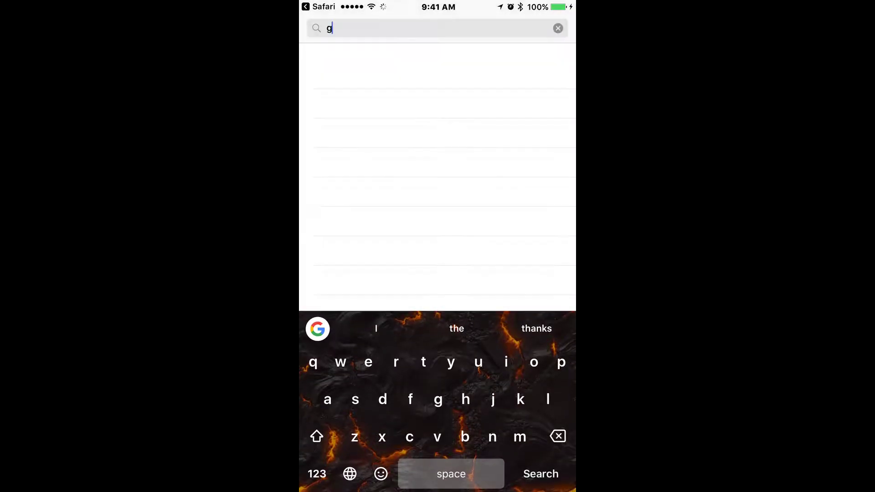
{"action": "type", "text": "uidepoint"}
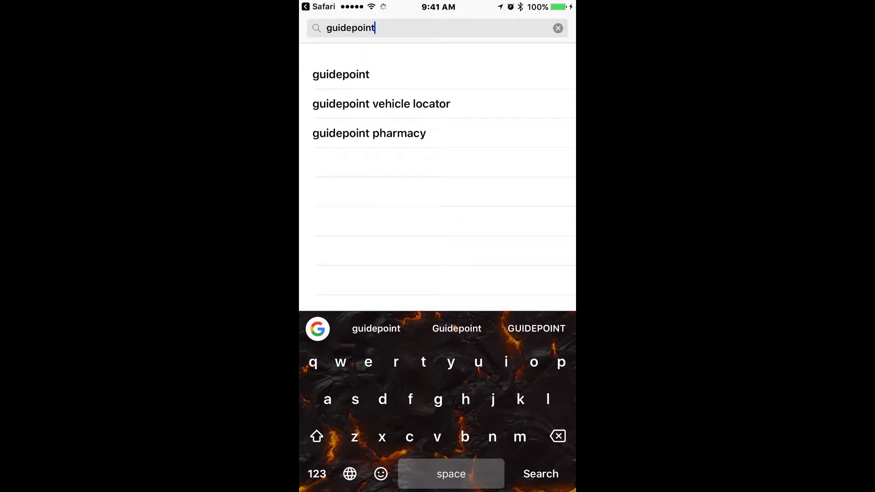
{"action": "key", "text": "Return"}
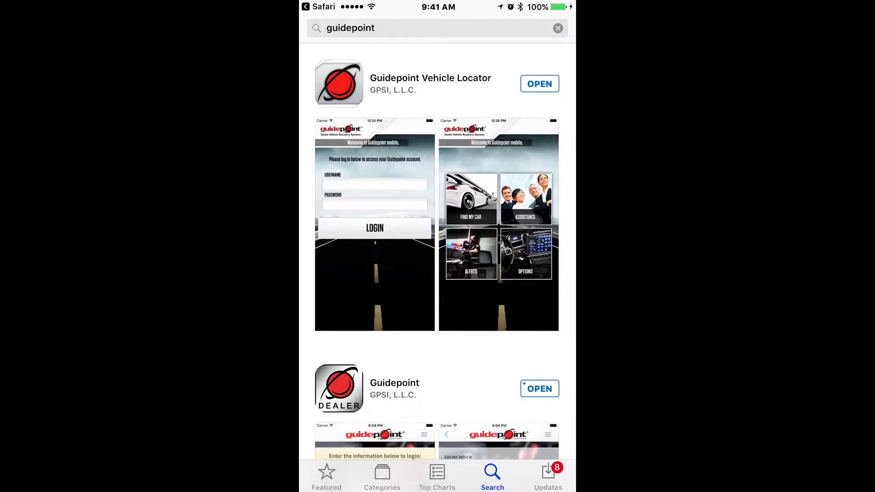
{"action": "scroll", "coordinate": [438, 251], "scroll_direction": "down", "scroll_amount": 4}
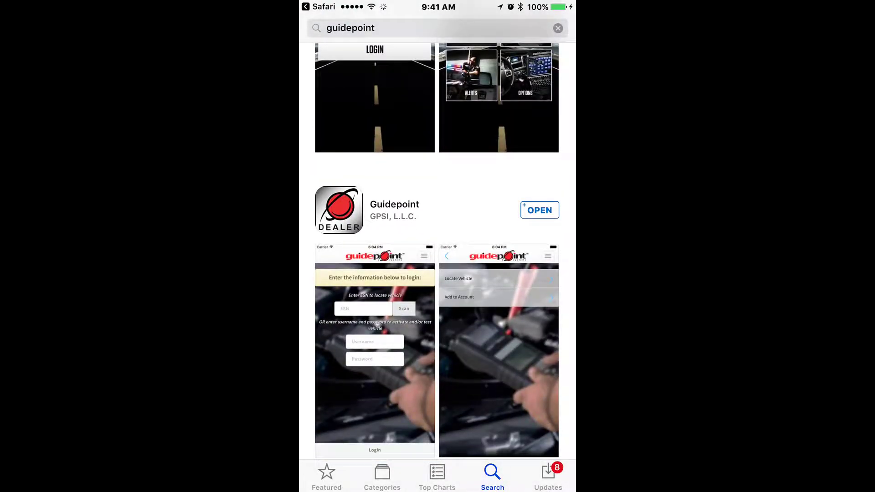
{"action": "scroll", "coordinate": [437, 251], "scroll_direction": "down", "scroll_amount": 2}
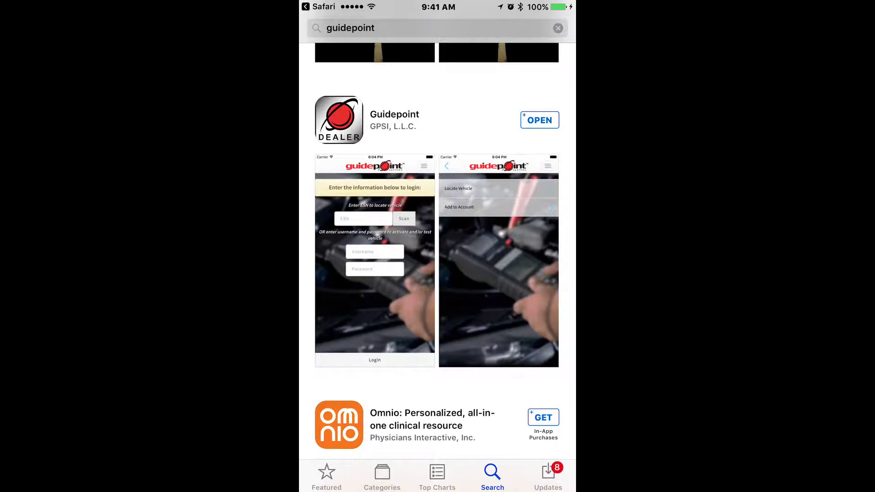
{"action": "scroll", "coordinate": [437, 251], "scroll_direction": "up", "scroll_amount": 6}
{"action": "scroll", "coordinate": [438, 250], "scroll_direction": "up", "scroll_amount": 3}
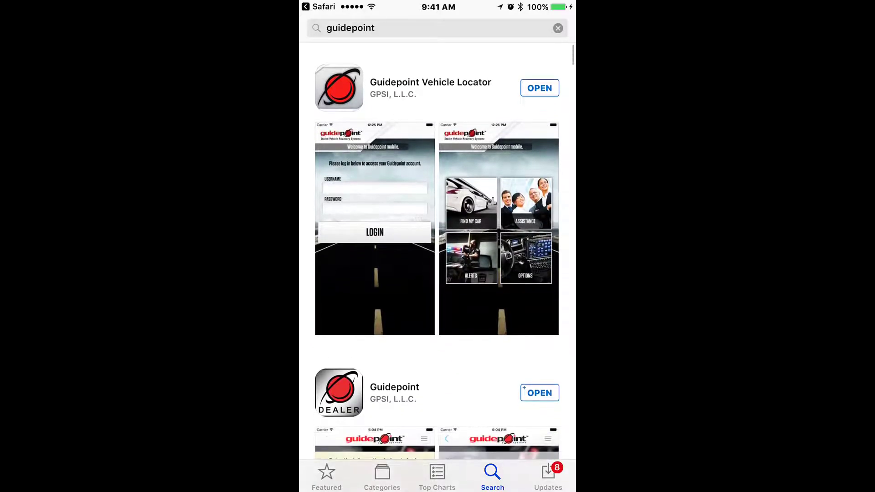
Launch Guidepoint Vehicle Locator and clear the previously saved username and password
{"action": "left_click", "coordinate": [540, 89]}
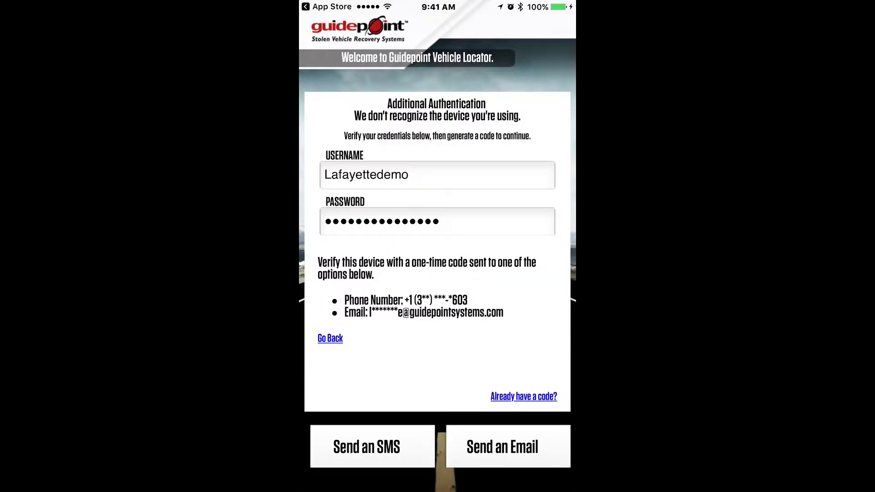
{"action": "left_click", "coordinate": [438, 175]}
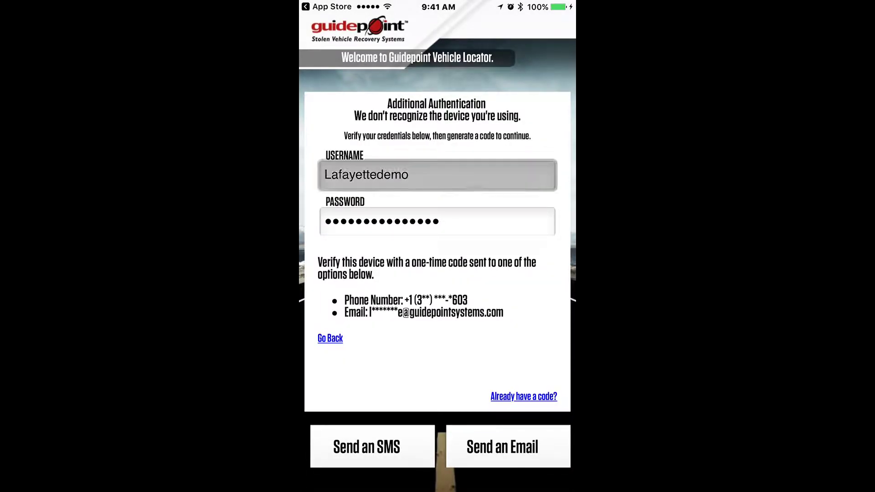
{"action": "key", "text": "BackSpace"}
{"action": "key", "text": "BackSpace"}
{"action": "key", "text": "BackSpace"}
{"action": "key", "text": "BackSpace"}
{"action": "key", "text": "BackSpace"}
{"action": "key", "text": "BackSpace"}
{"action": "key", "text": "BackSpace"}
{"action": "key", "text": "BackSpace"}
{"action": "key", "text": "BackSpace"}
{"action": "key", "text": "BackSpace"}
{"action": "key", "text": "BackSpace"}
{"action": "key", "text": "BackSpace"}
{"action": "key", "text": "BackSpace"}
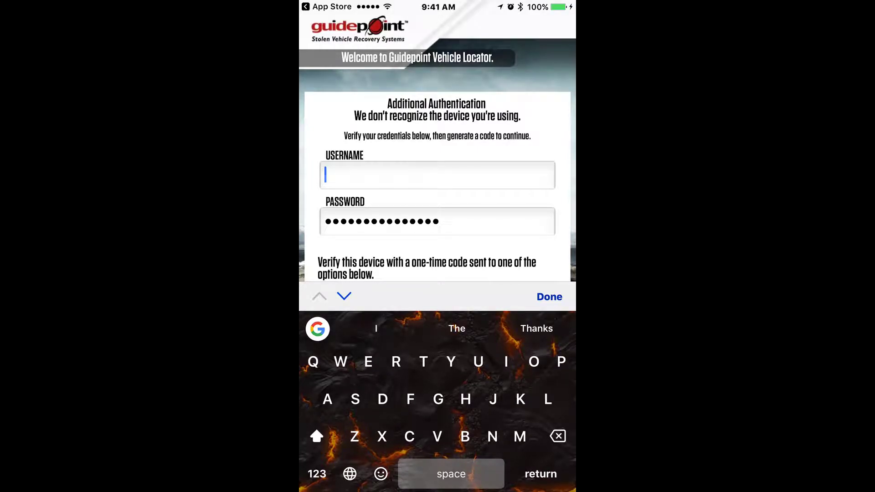
{"action": "left_click", "coordinate": [440, 222]}
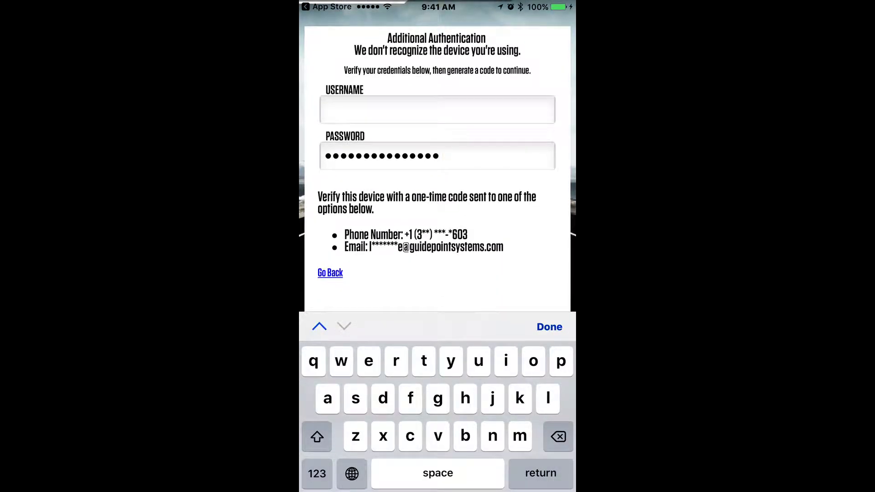
{"action": "key", "text": "BackSpace"}
{"action": "key", "text": "BackSpace"}
{"action": "key", "text": "BackSpace"}
{"action": "key", "text": "BackSpace"}
{"action": "key", "text": "BackSpace"}
{"action": "key", "text": "BackSpace"}
{"action": "key", "text": "BackSpace"}
{"action": "key", "text": "BackSpace"}
{"action": "key", "text": "BackSpace"}
{"action": "key", "text": "BackSpace"}
{"action": "key", "text": "BackSpace"}
{"action": "key", "text": "BackSpace"}
{"action": "key", "text": "BackSpace"}
{"action": "key", "text": "BackSpace"}
{"action": "key", "text": "BackSpace"}
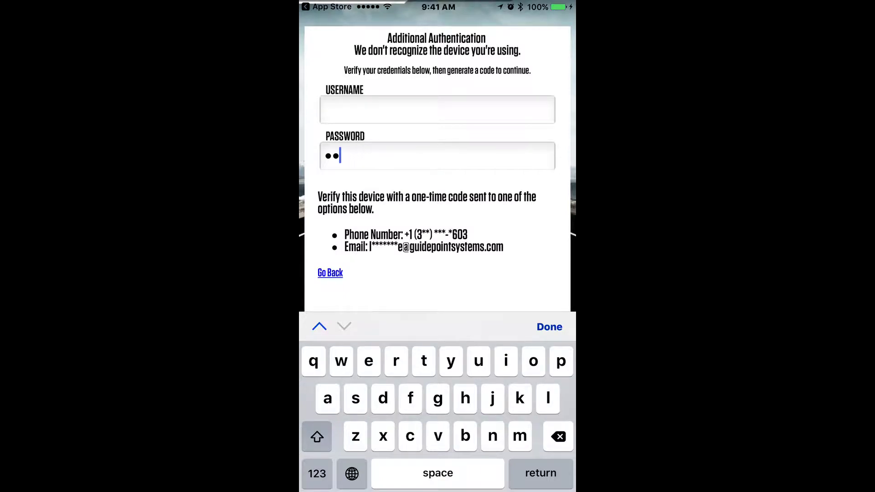
{"action": "left_click", "coordinate": [365, 109]}
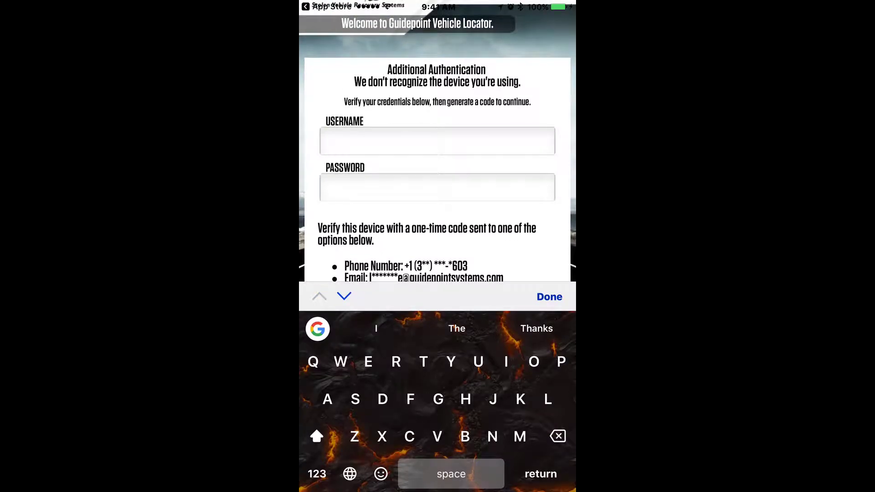
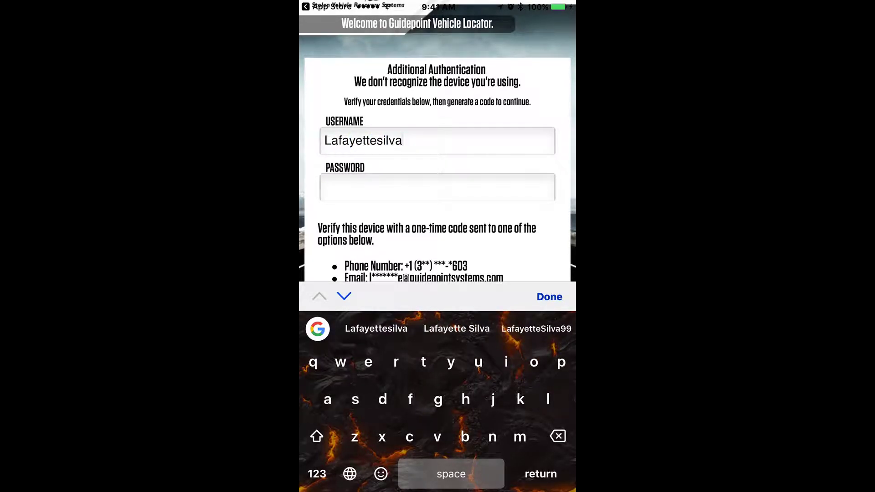
Enter the account username from the autocomplete suggestion and type the account password
{"action": "left_click", "coordinate": [537, 329]}
{"action": "left_click", "coordinate": [438, 187]}
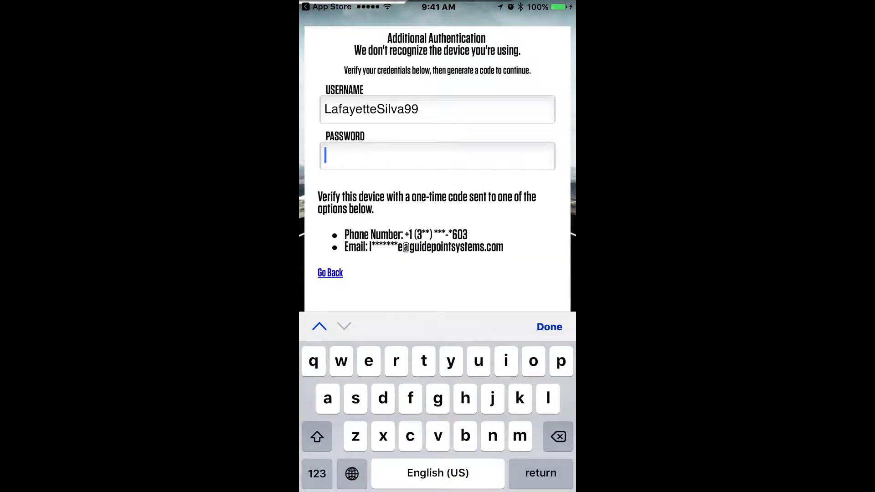
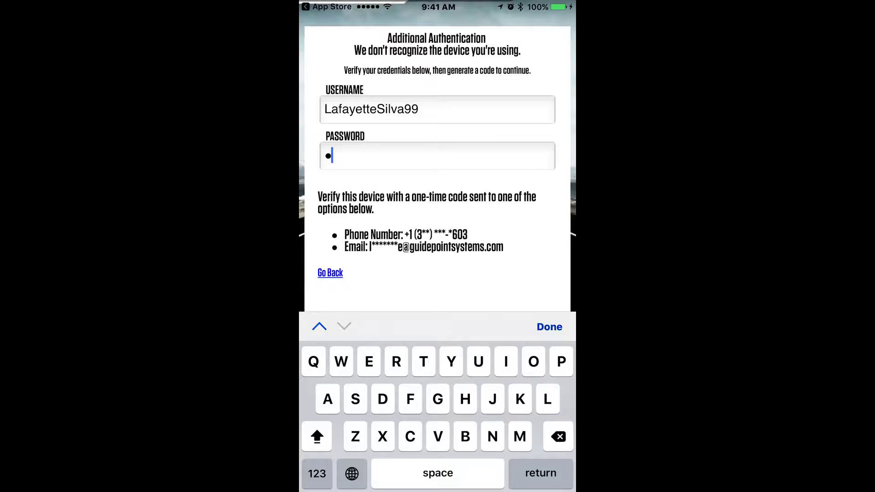
{"action": "key", "text": "Caps_Lock"}
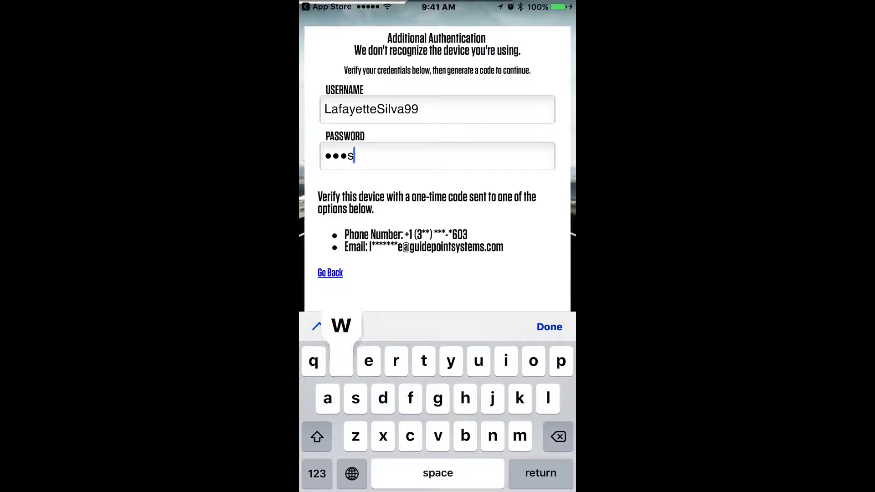
{"action": "left_click", "coordinate": [317, 473]}
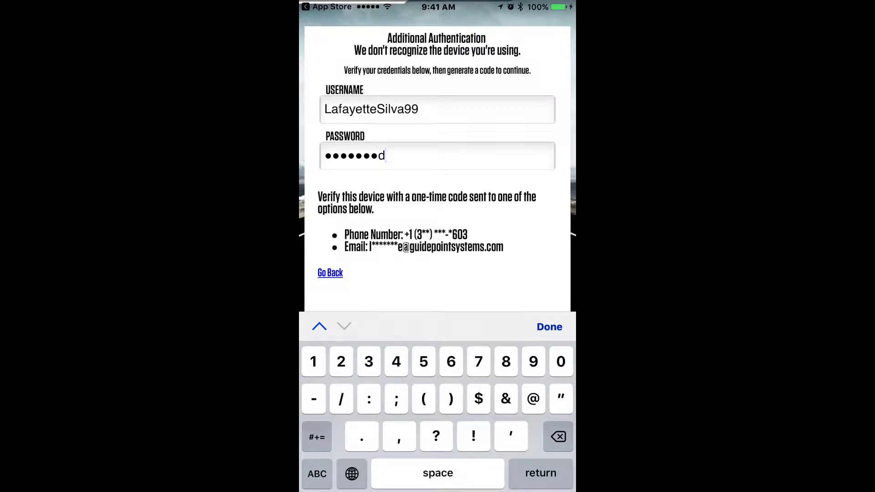
{"action": "key", "text": "Return"}
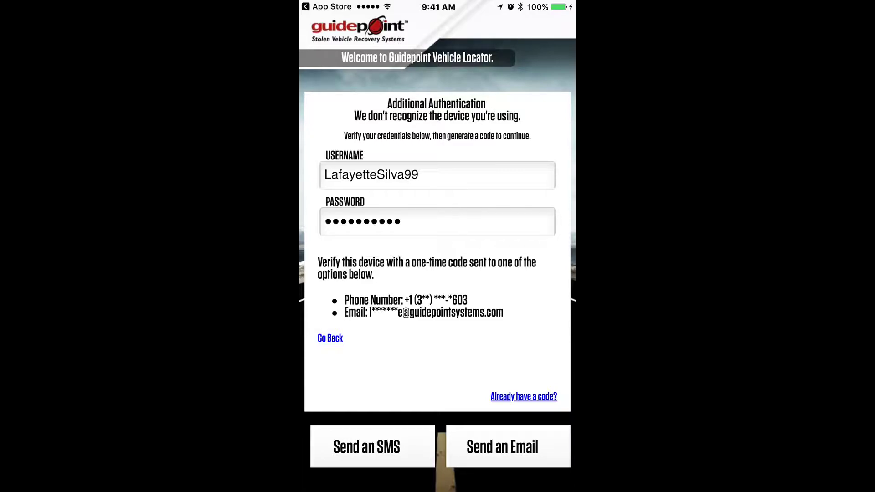
Have the one-time code sent by SMS, enter the texted code and submit it
{"action": "left_click", "coordinate": [372, 447]}
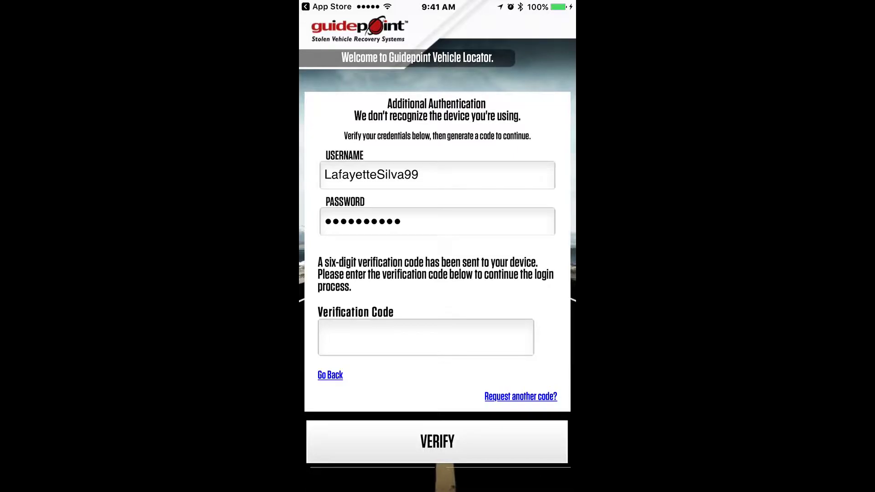
{"action": "left_click", "coordinate": [372, 444]}
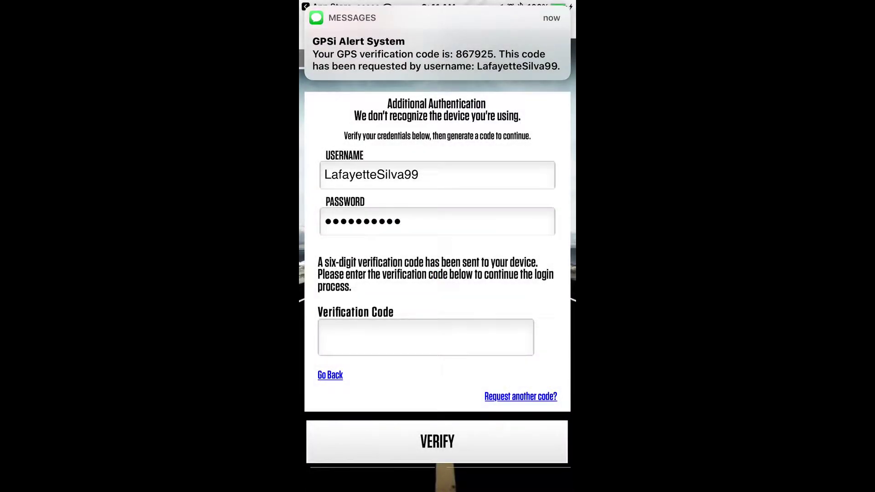
{"action": "left_click", "coordinate": [426, 337]}
{"action": "left_click", "coordinate": [317, 474]}
{"action": "left_click", "coordinate": [317, 474]}
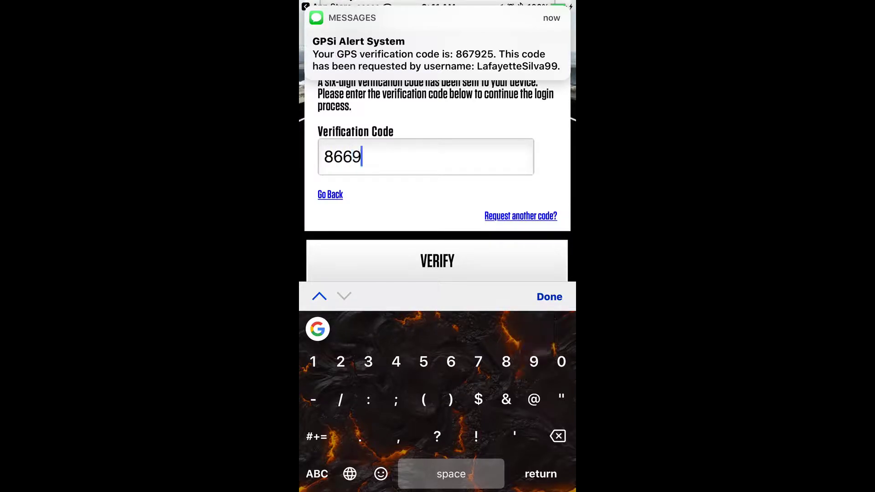
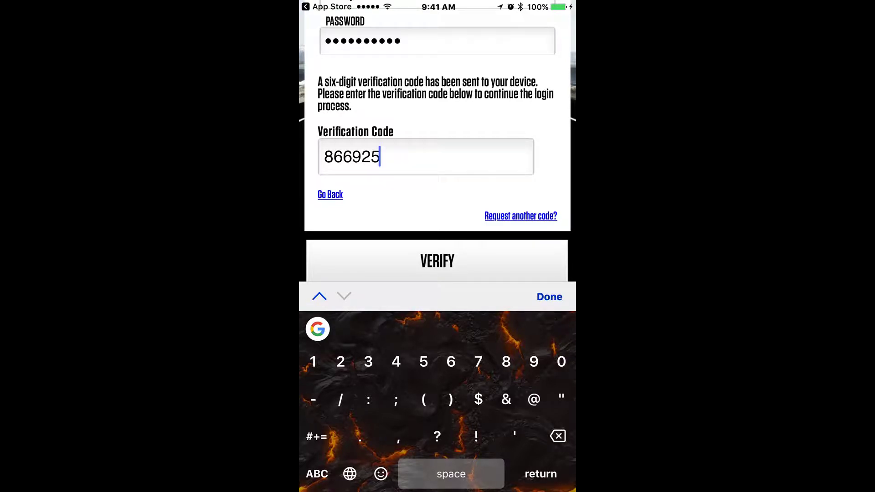
{"action": "left_click", "coordinate": [437, 260]}
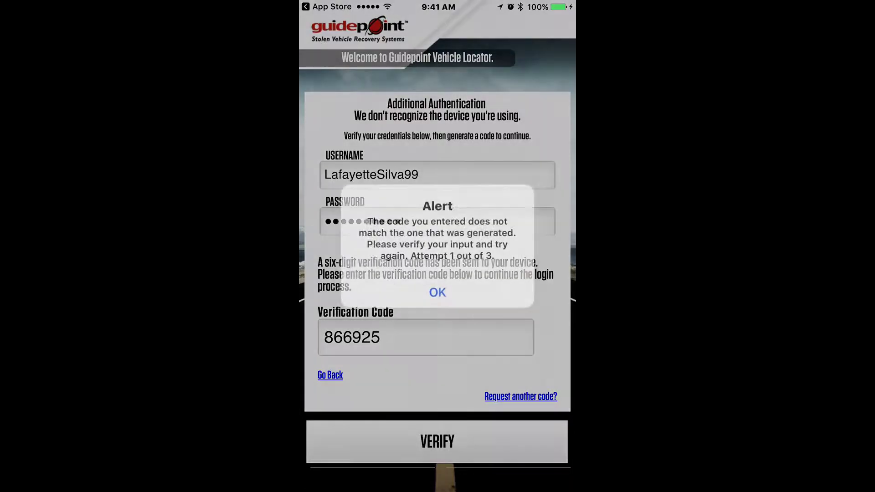
Dismiss the mismatch alert, correct the mistyped last digit of the code and resubmit
{"action": "left_click", "coordinate": [437, 289]}
{"action": "left_click", "coordinate": [352, 338]}
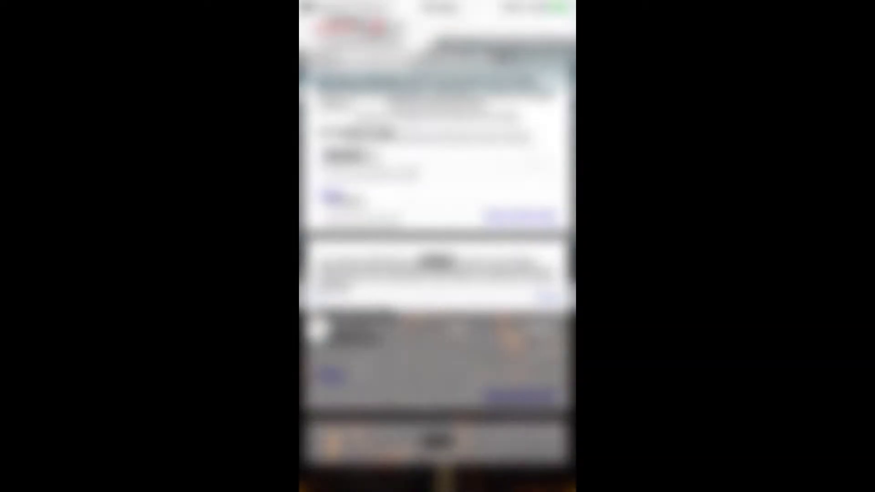
{"action": "key", "text": "BackSpace"}
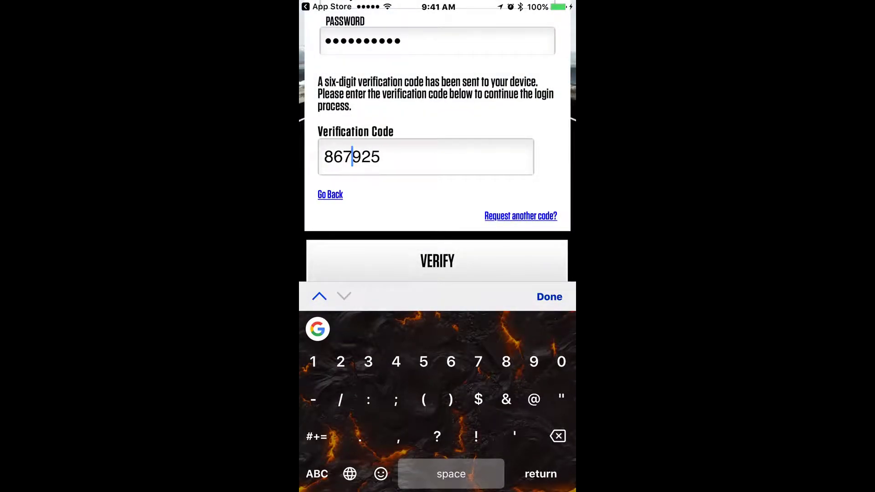
{"action": "left_click", "coordinate": [437, 260]}
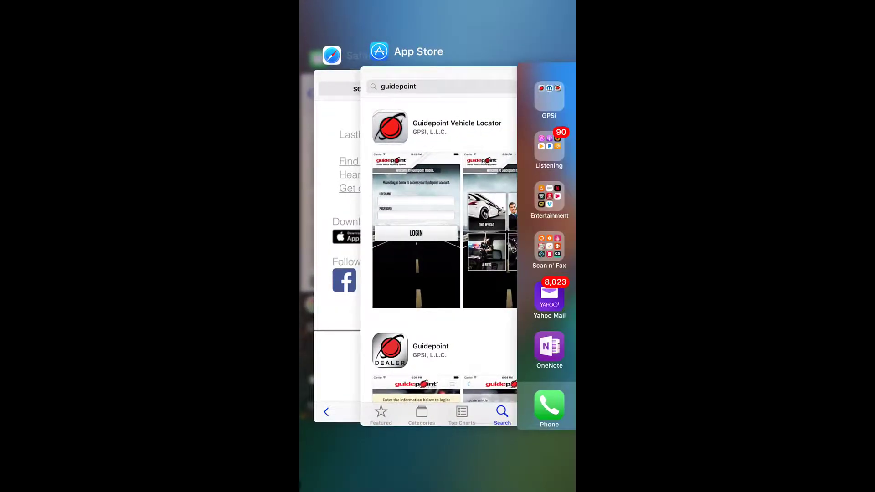
Search Spotlight for 'guid' and open Guidepoint Vehicle Locator from the results
{"action": "left_click", "coordinate": [547, 246]}
{"action": "left_click_drag", "start_coordinate": [438, 205], "coordinate": [438, 342]}
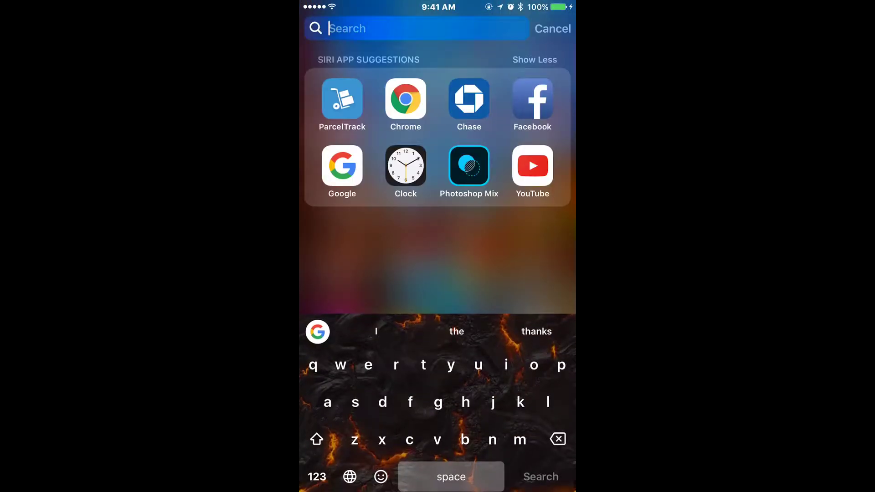
{"action": "type", "text": "guid"}
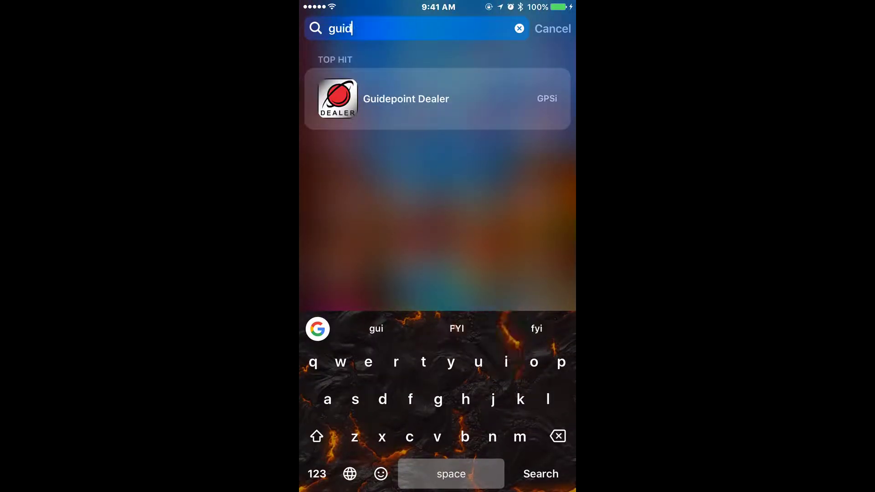
{"action": "left_click", "coordinate": [427, 190]}
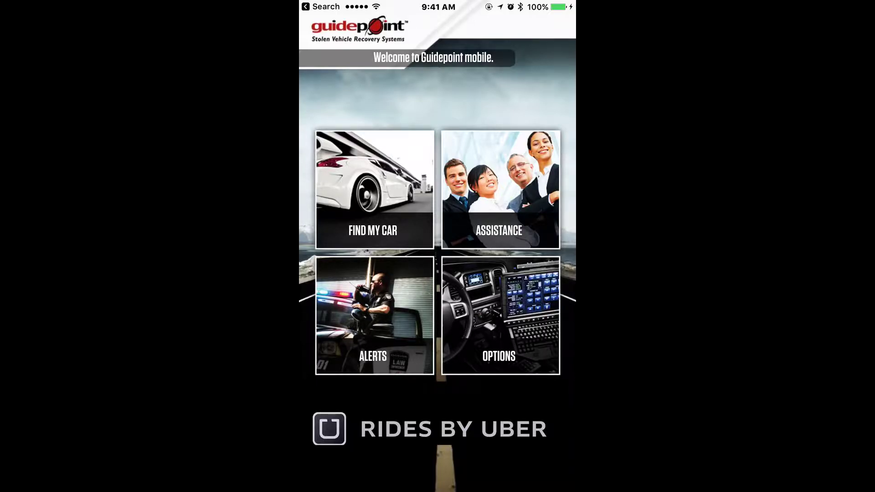
Confirm sending the location to see the vehicle's map pin, then return to the welcome screen
{"action": "key", "text": "XF86PowerOff"}
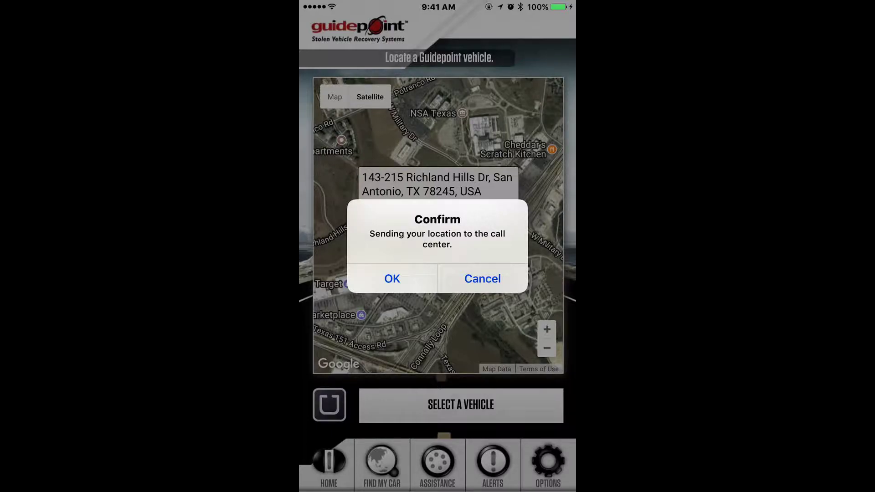
{"action": "left_click", "coordinate": [392, 278]}
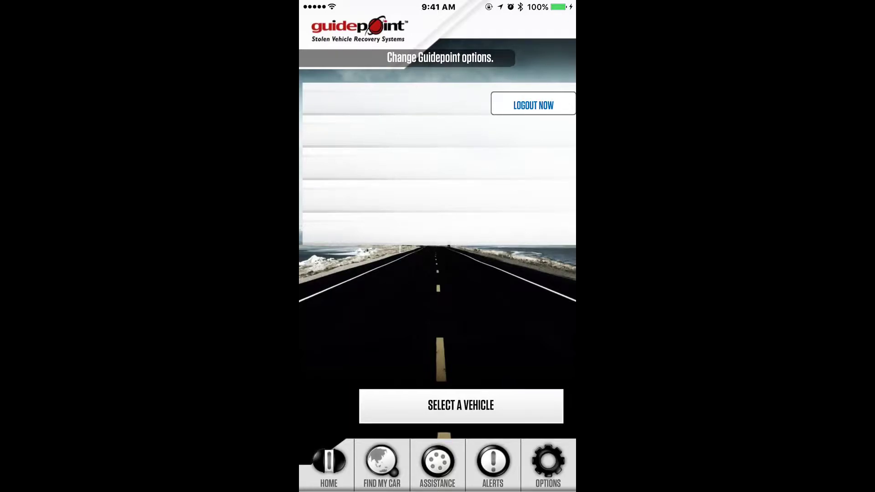
{"action": "left_click", "coordinate": [329, 463]}
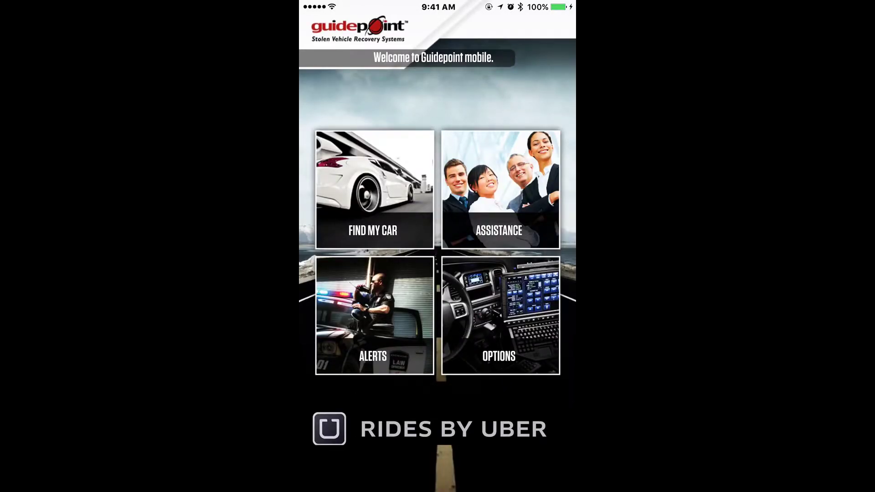
Stop the Clock stopwatch at 07:58.13, reset it to 00:00.00, and return home
{"action": "left_click_drag", "start_coordinate": [437, 490], "coordinate": [438, 296]}
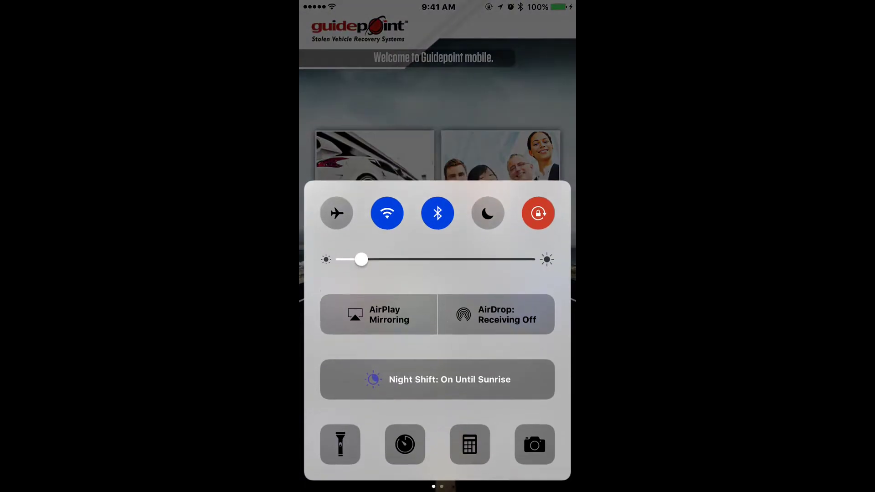
{"action": "left_click", "coordinate": [403, 445]}
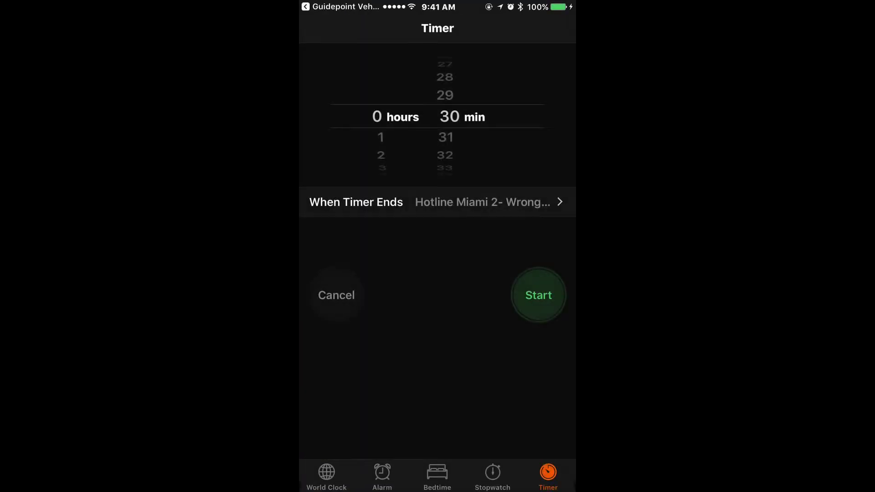
{"action": "left_click", "coordinate": [493, 476]}
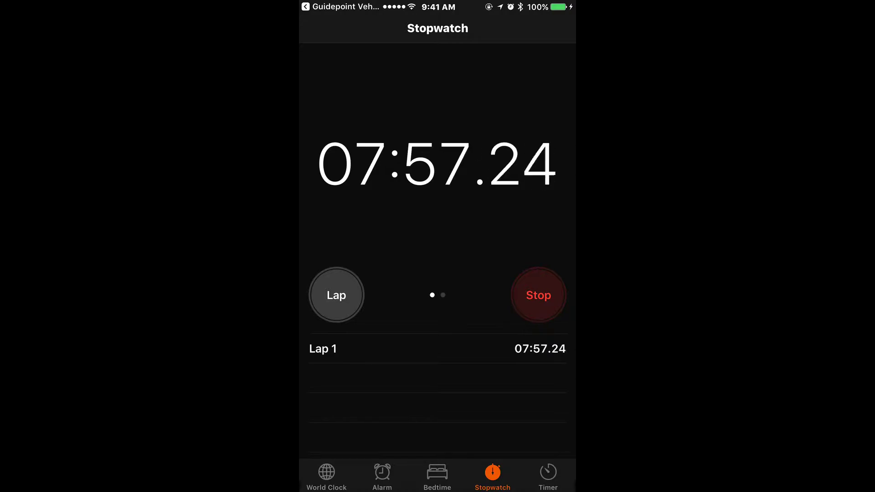
{"action": "left_click", "coordinate": [538, 295]}
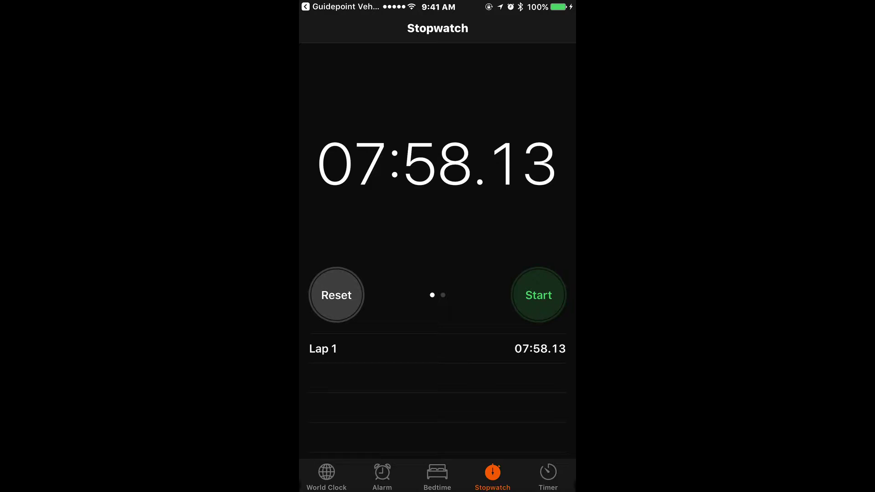
{"action": "left_click", "coordinate": [336, 295]}
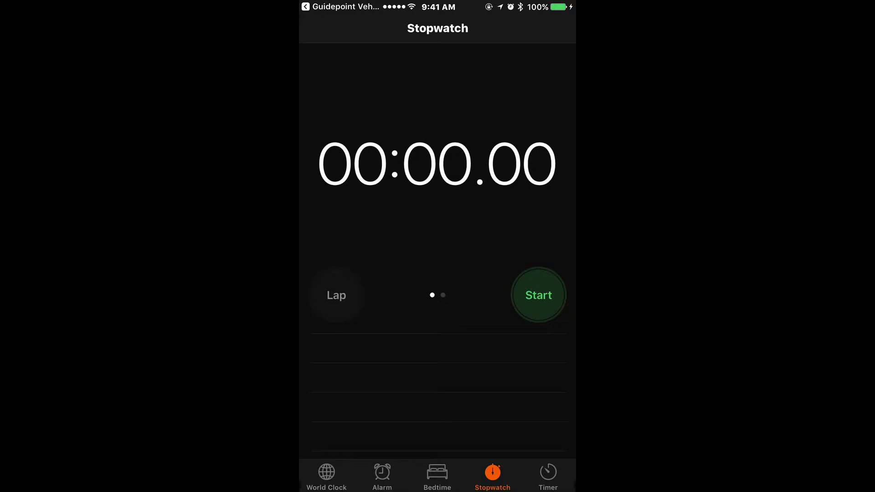
{"action": "key", "text": "super"}
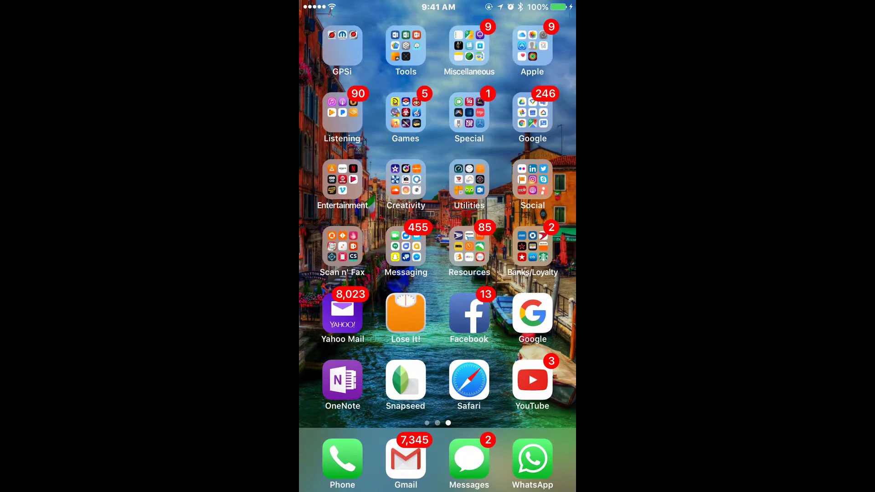
Open the GPSi thread in Messages and follow its goo.gl registration link
{"action": "left_click", "coordinate": [469, 458]}
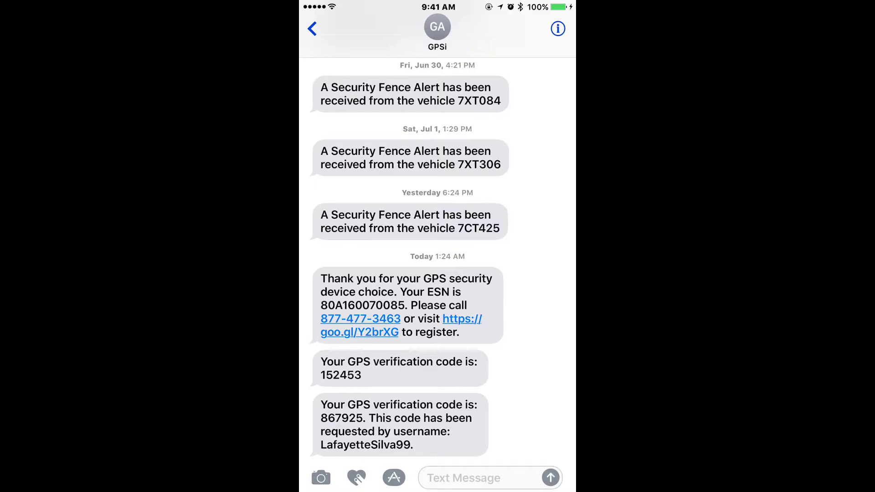
{"action": "left_click", "coordinate": [361, 331]}
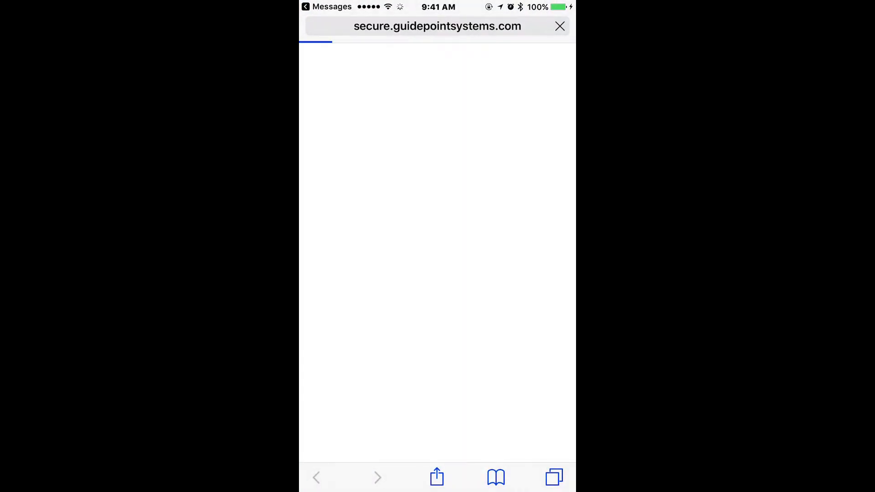